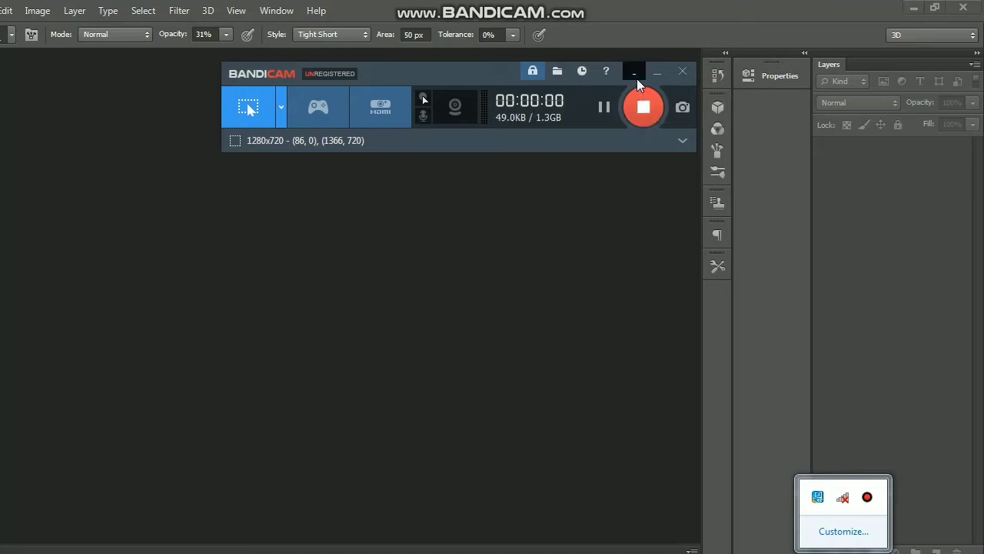
# Create a new blank document at the default Photoshop size, then close it
pyautogui.click(637, 77)
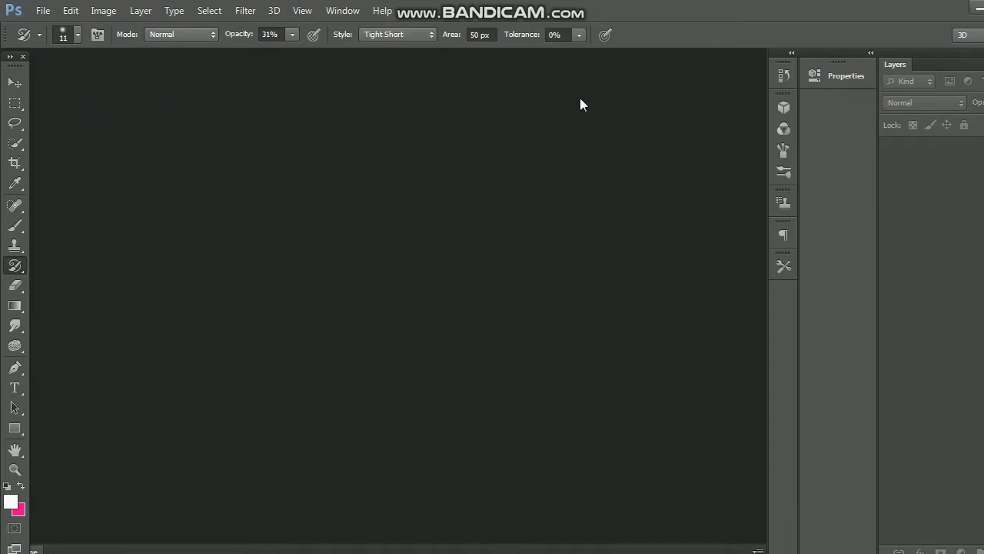
pyautogui.click(44, 11)
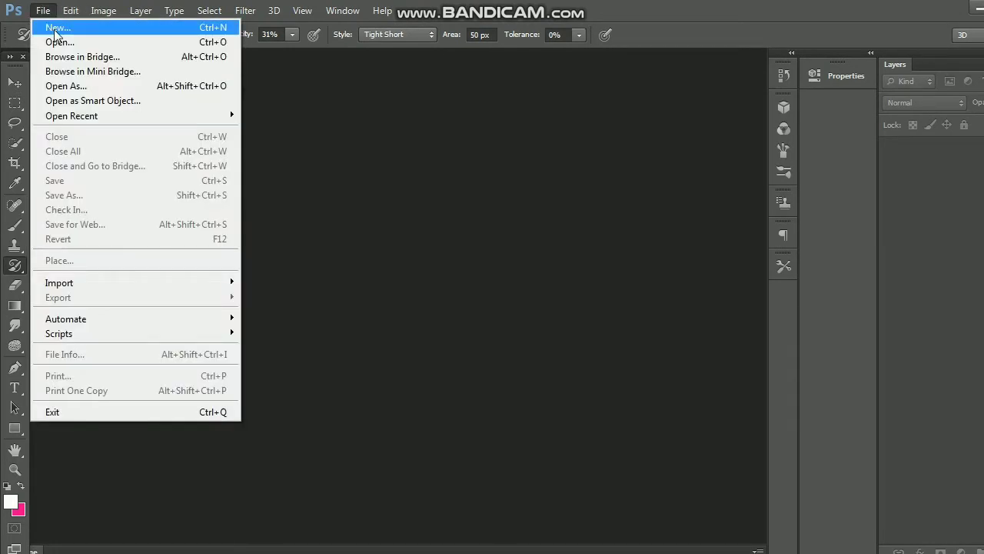
pyautogui.click(108, 28)
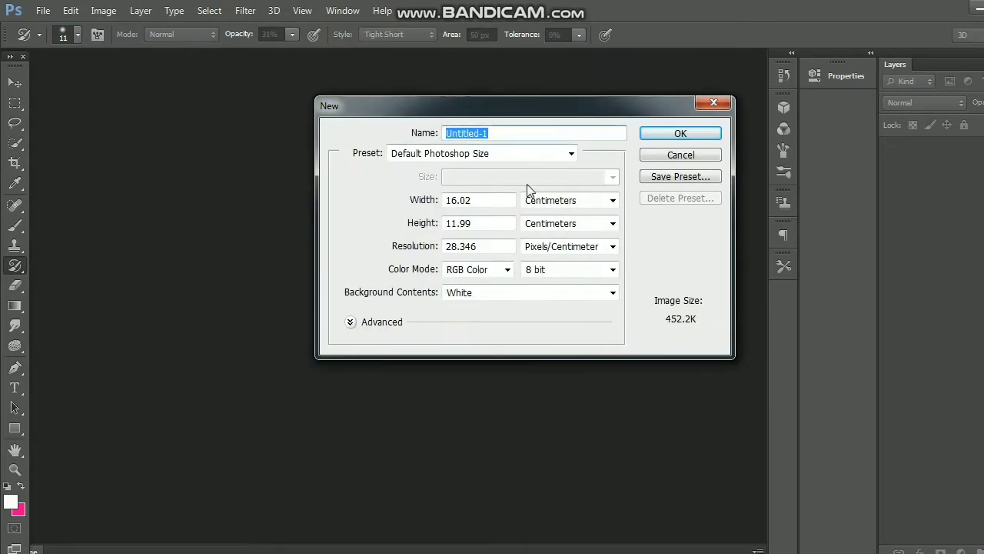
pyautogui.click(565, 156)
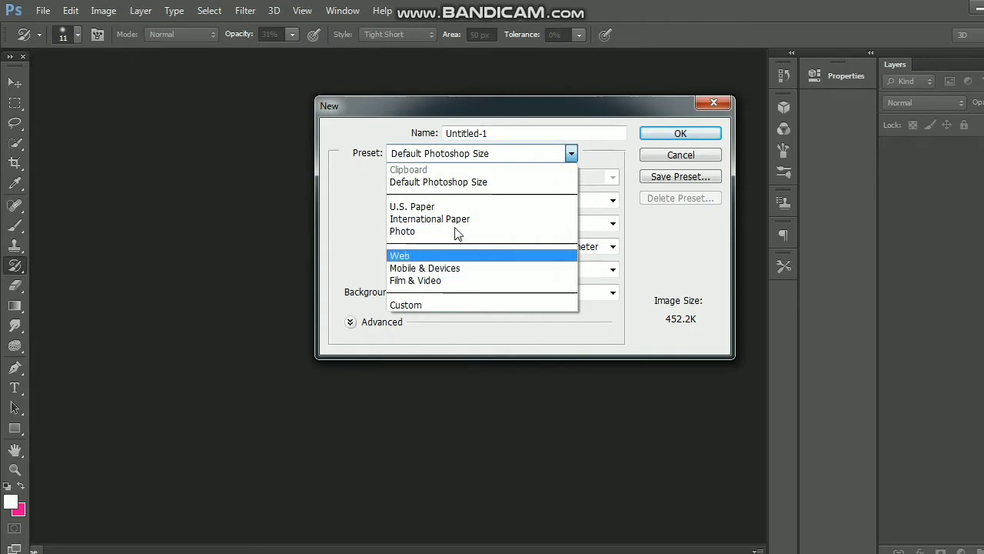
pyautogui.click(530, 155)
pyautogui.click(676, 135)
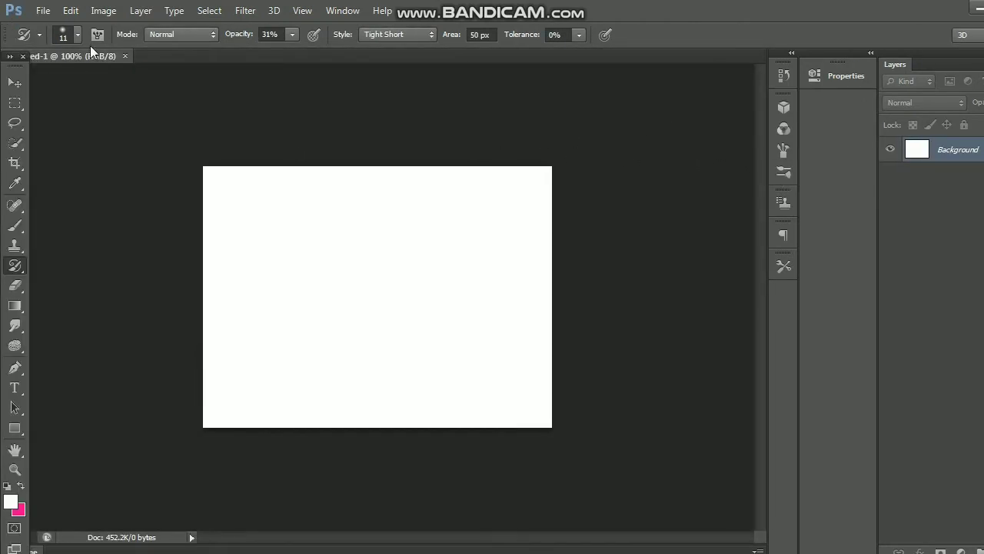
pyautogui.click(124, 56)
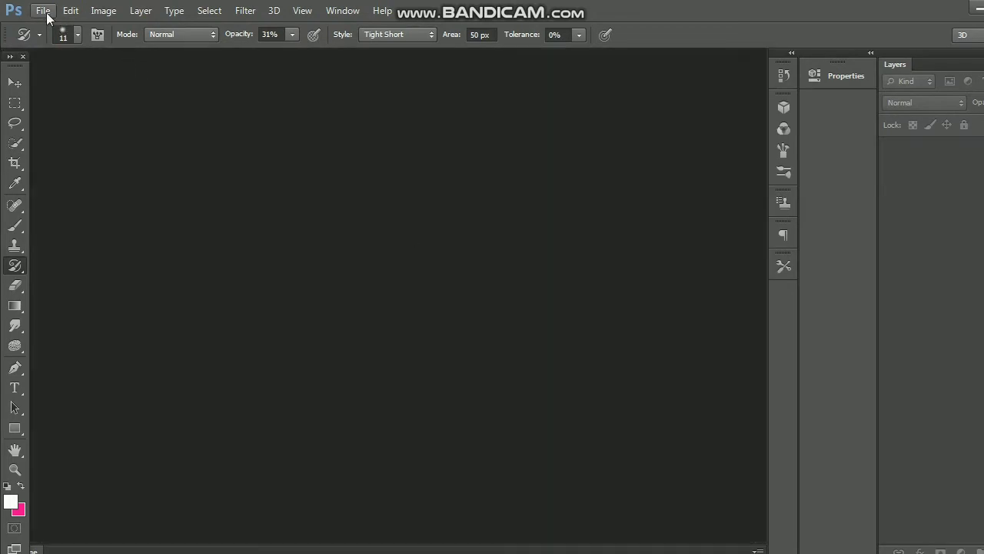
pyautogui.click(43, 10)
pyautogui.click(48, 42)
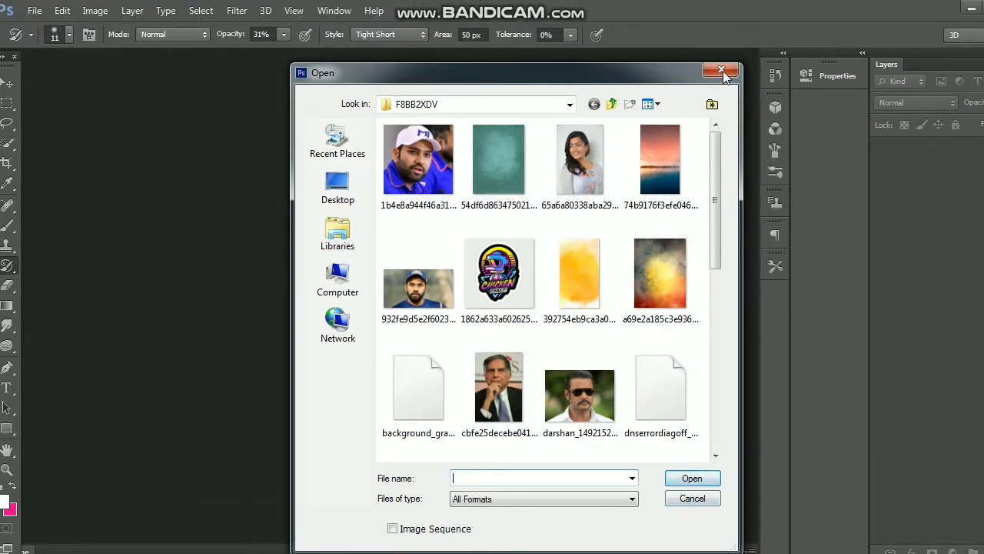
pyautogui.click(721, 71)
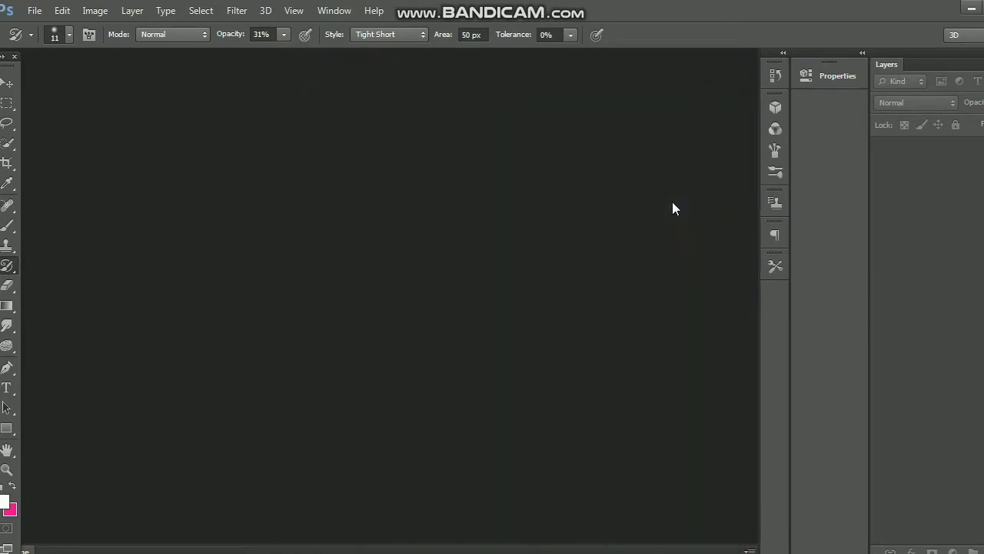
pyautogui.click(44, 11)
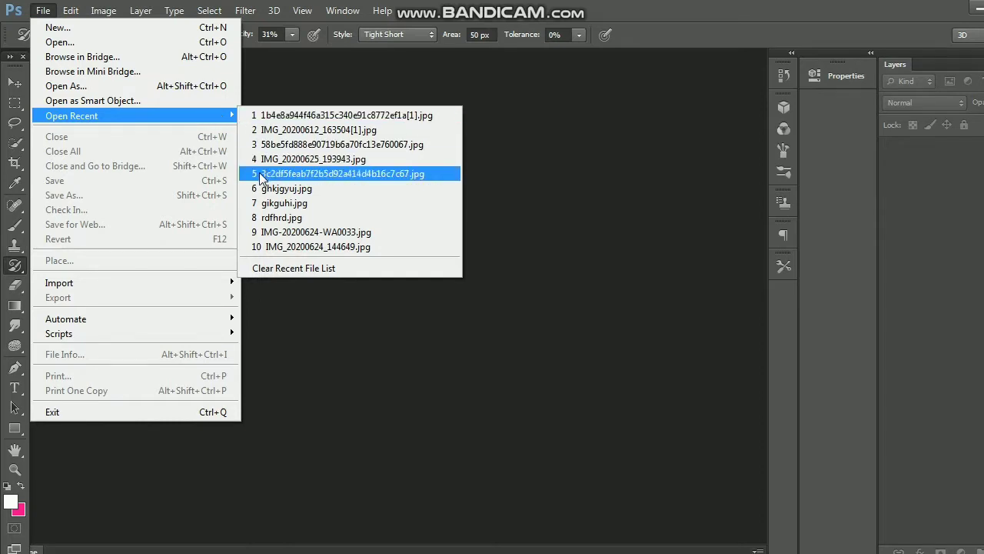
pyautogui.click(55, 43)
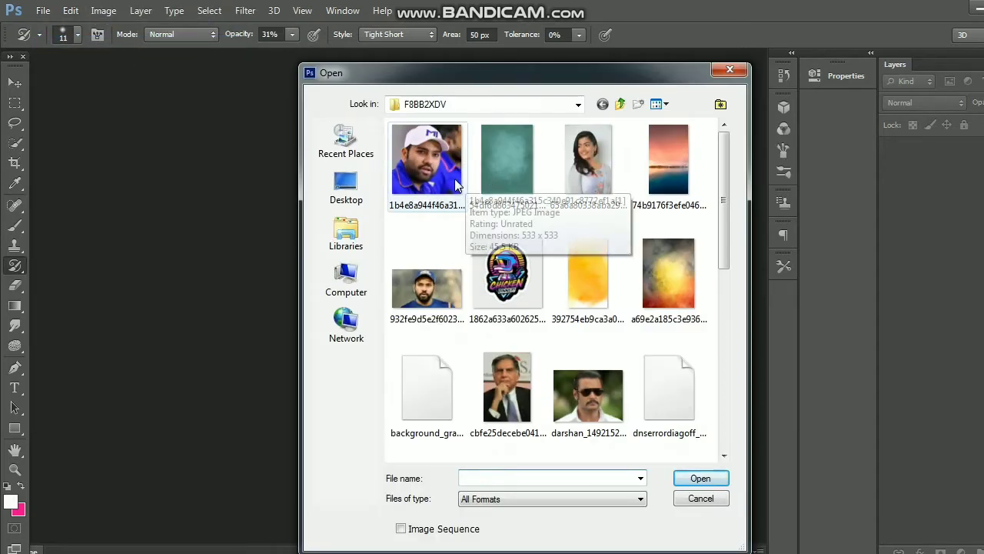
pyautogui.click(484, 178)
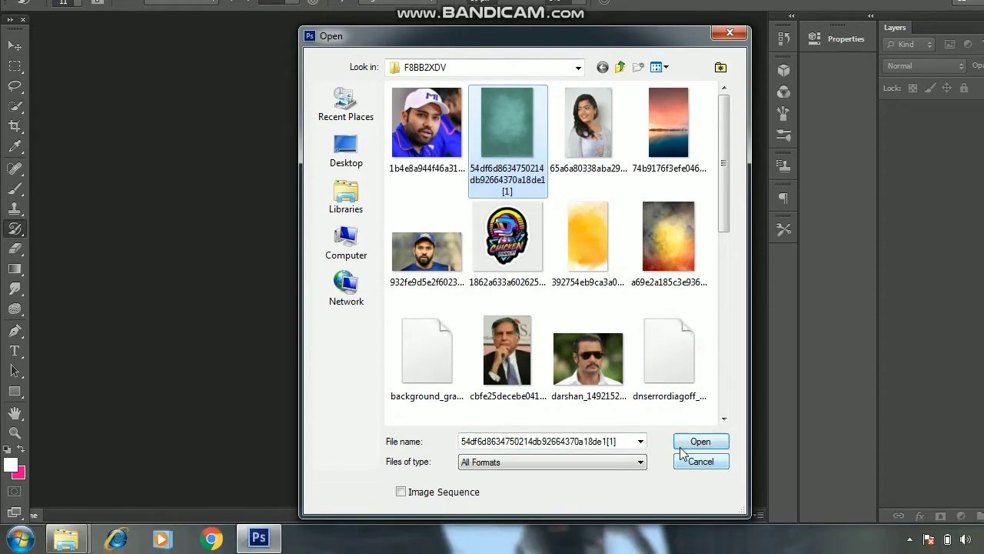
pyautogui.click(682, 447)
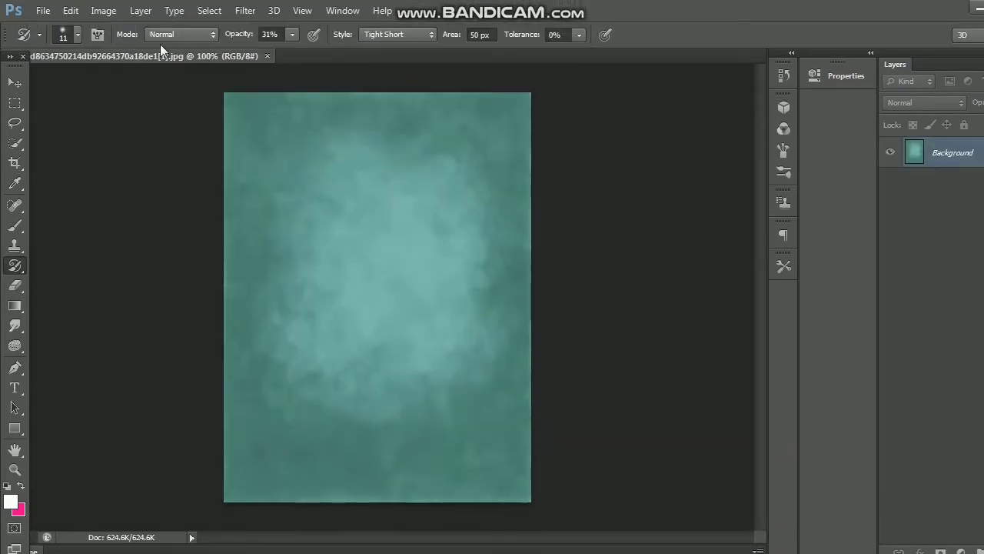
pyautogui.click(73, 11)
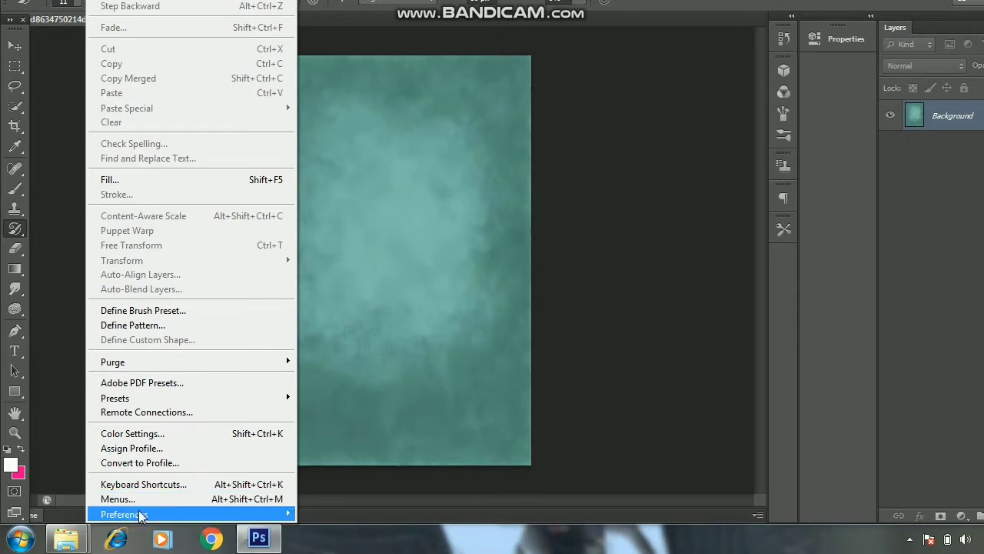
pyautogui.moveTo(123, 514)
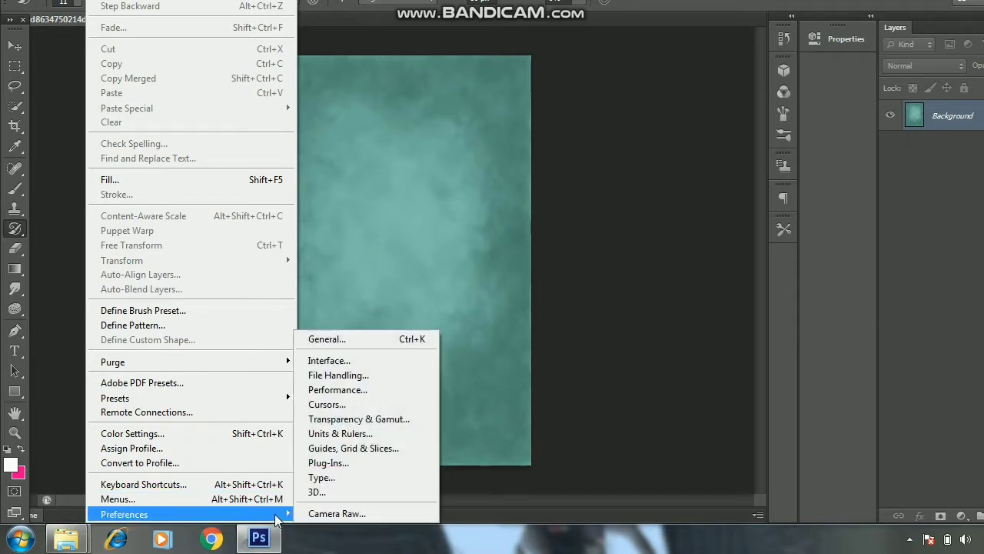
pyautogui.click(339, 392)
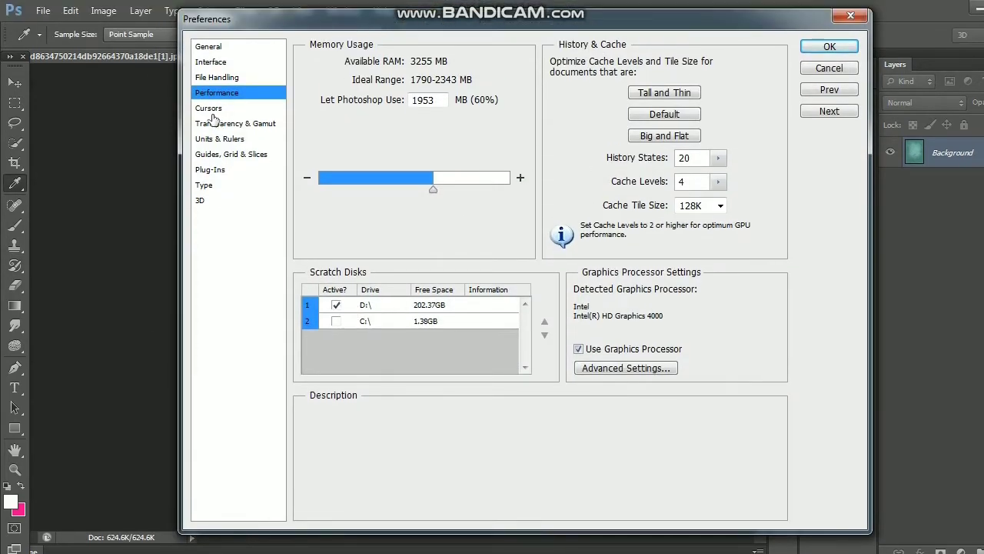
pyautogui.click(209, 110)
pyautogui.click(210, 93)
pyautogui.click(210, 79)
pyautogui.click(210, 63)
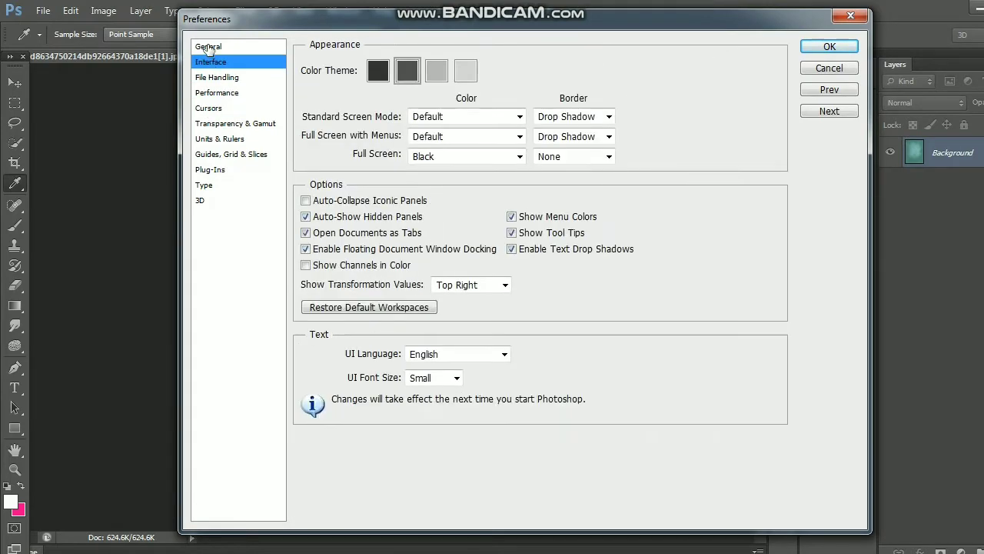
pyautogui.click(208, 48)
pyautogui.click(207, 94)
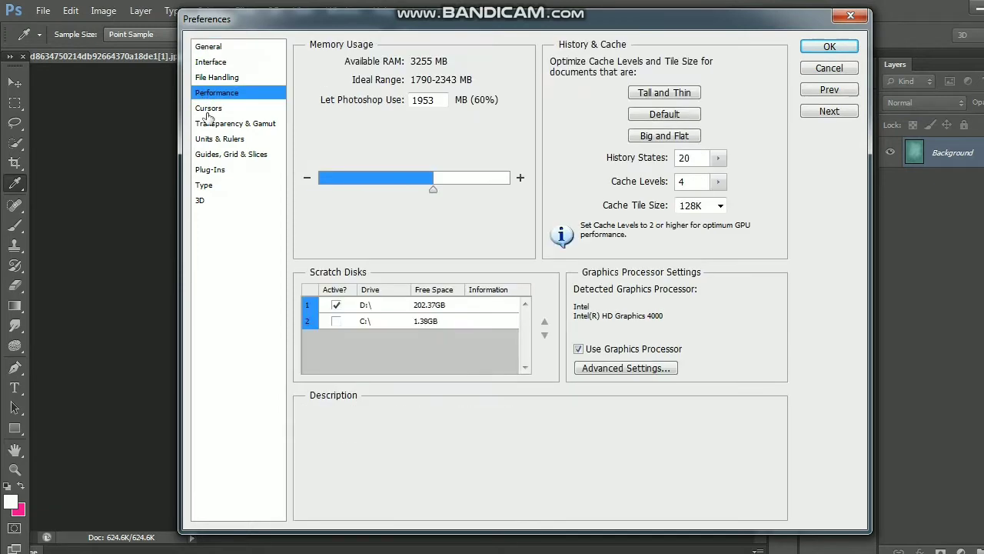
pyautogui.click(208, 109)
pyautogui.click(207, 125)
pyautogui.click(210, 140)
pyautogui.click(211, 153)
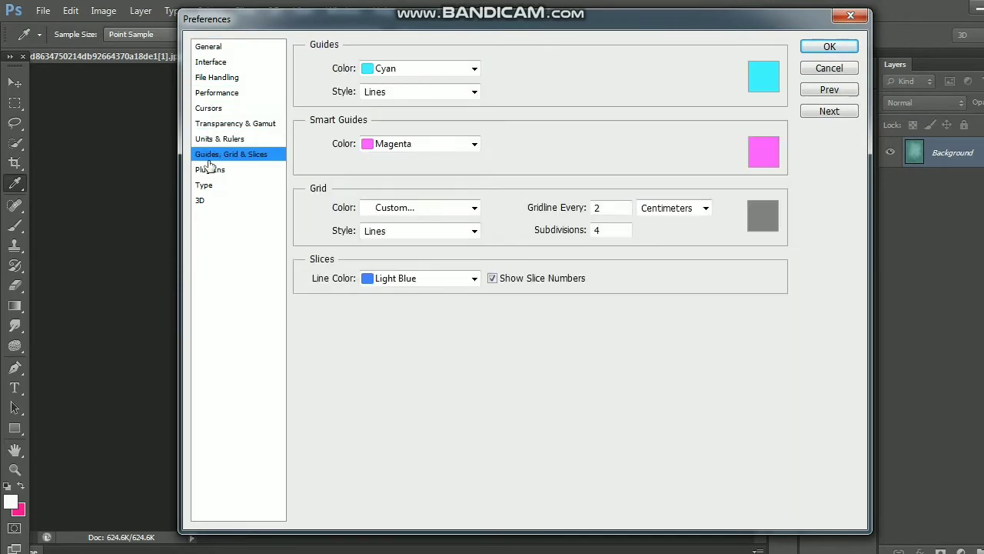
pyautogui.click(203, 186)
pyautogui.click(201, 200)
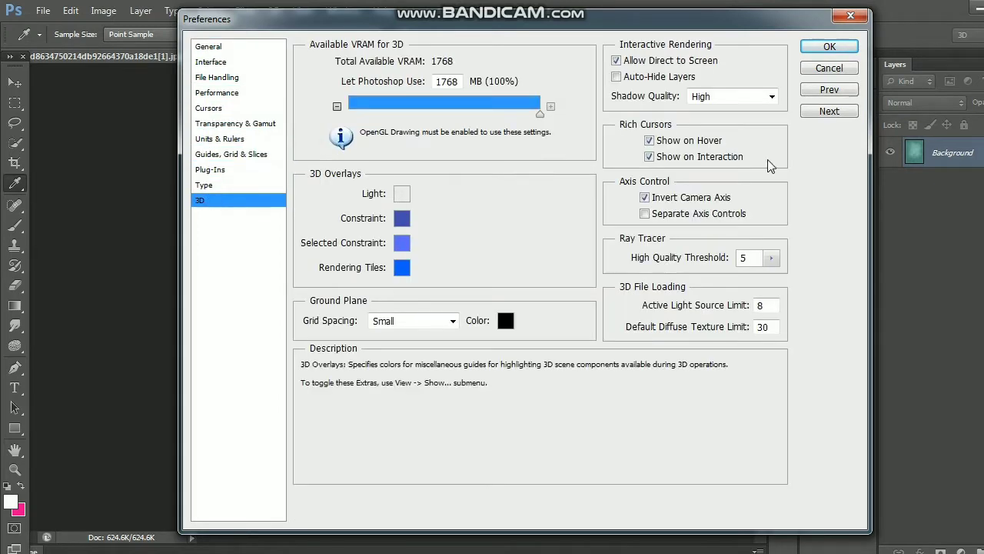
pyautogui.click(763, 68)
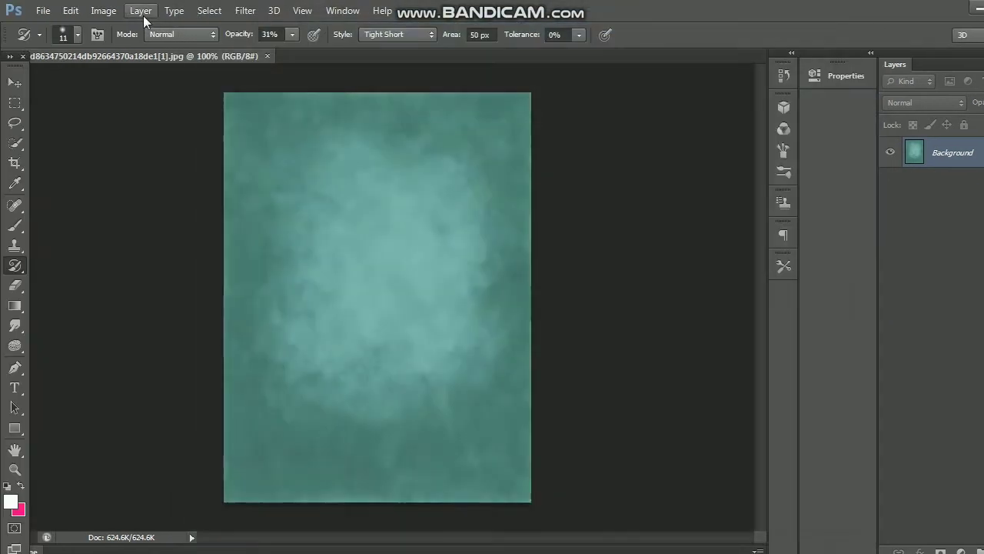
pyautogui.click(70, 11)
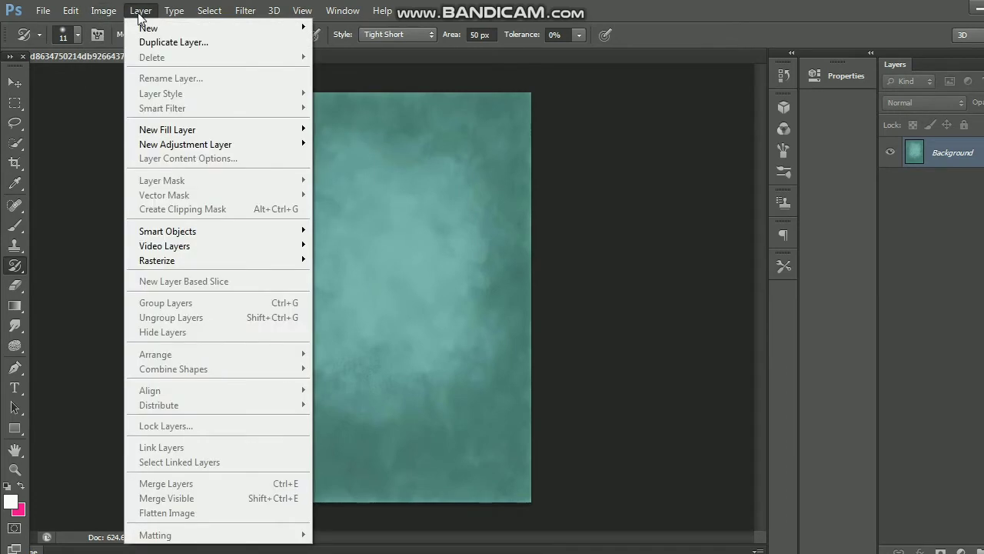
pyautogui.moveTo(127, 49)
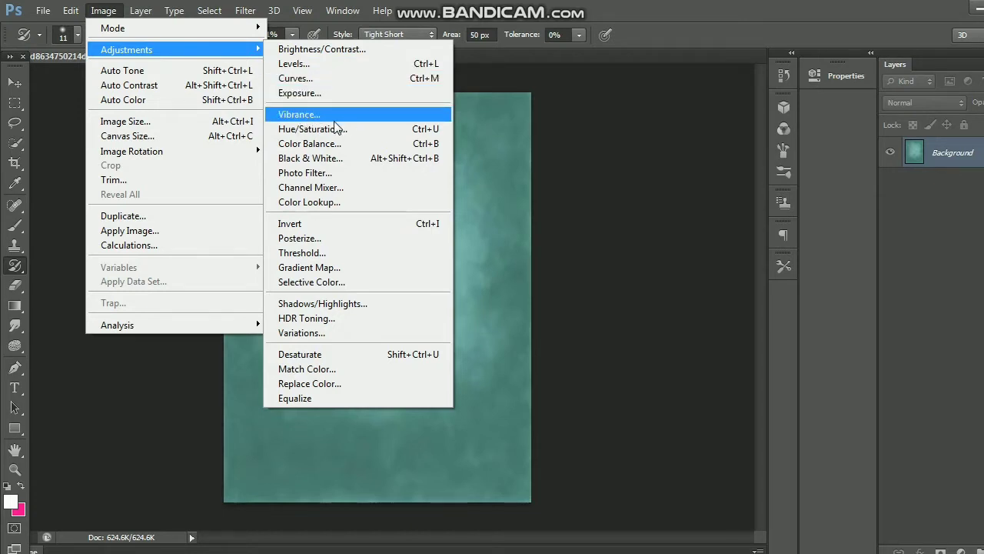
# Preview hue shifts in Hue/Saturation and cancel without applying them
pyautogui.click(311, 130)
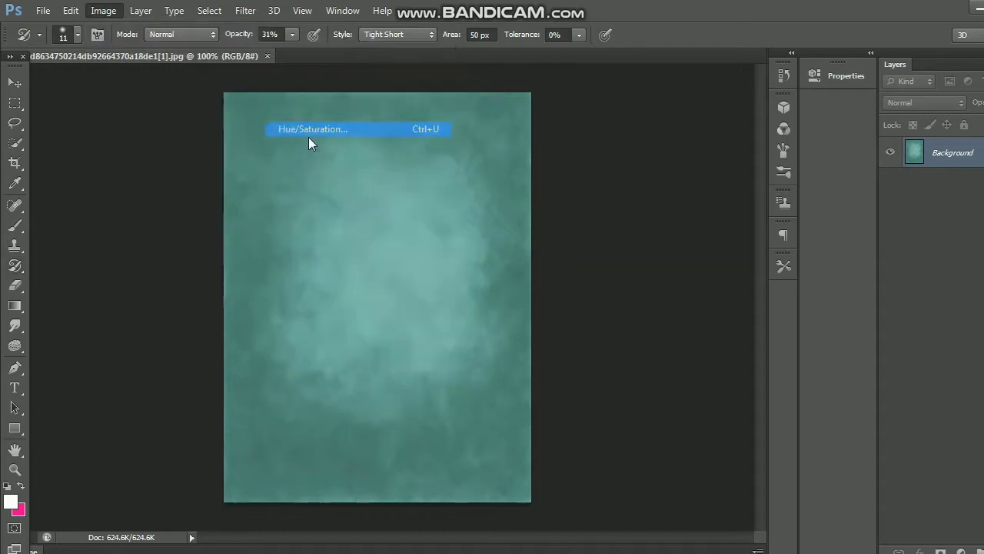
pyautogui.moveTo(490, 209)
pyautogui.mouseDown()
pyautogui.moveTo(423, 208)
pyautogui.moveTo(489, 208)
pyautogui.mouseUp()
pyautogui.click(672, 154)
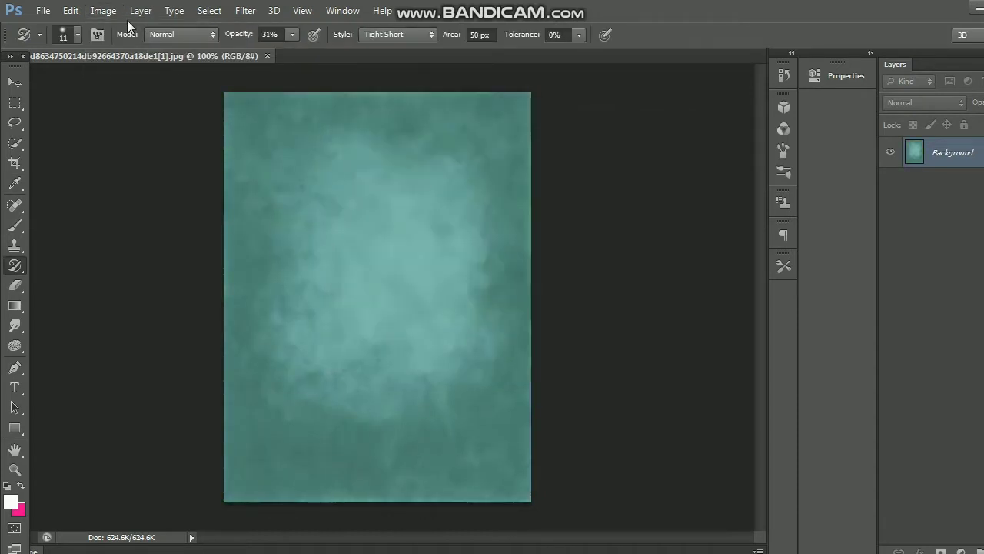
# Apply Levels to the texture with the white input point set to 247
pyautogui.click(103, 10)
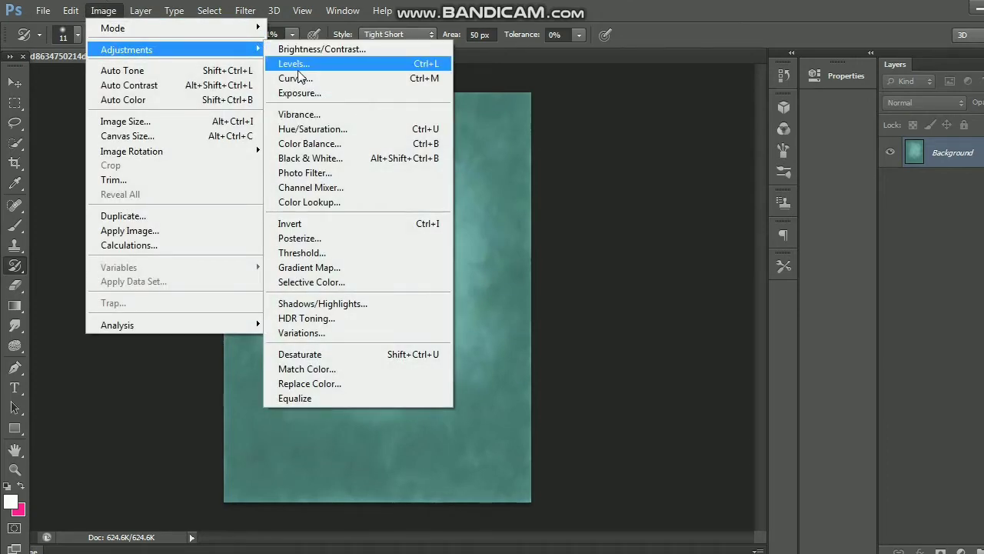
pyautogui.click(297, 68)
pyautogui.moveTo(740, 267)
pyautogui.mouseDown()
pyautogui.moveTo(723, 267)
pyautogui.moveTo(732, 267)
pyautogui.mouseUp()
pyautogui.moveTo(633, 267); pyautogui.dragTo(626, 267)
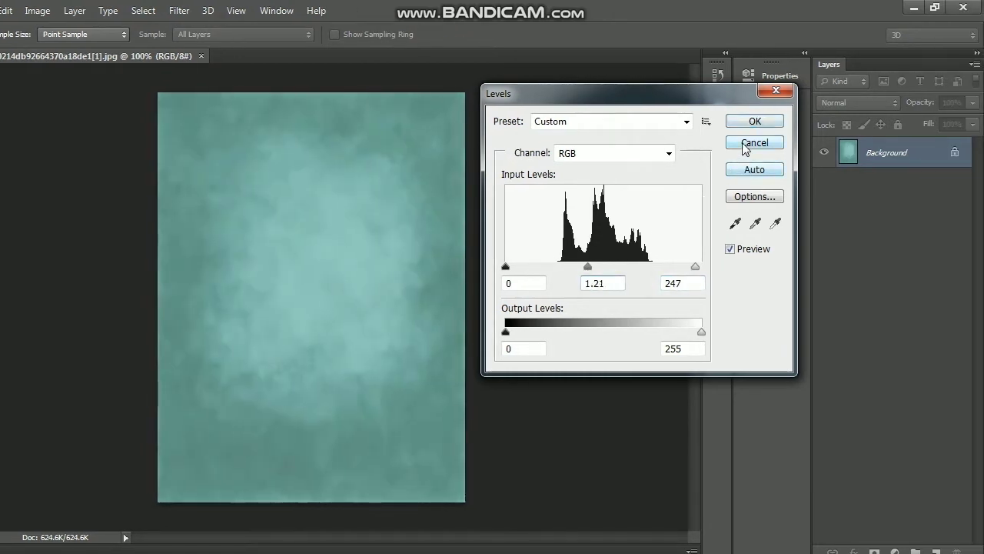
pyautogui.click(752, 122)
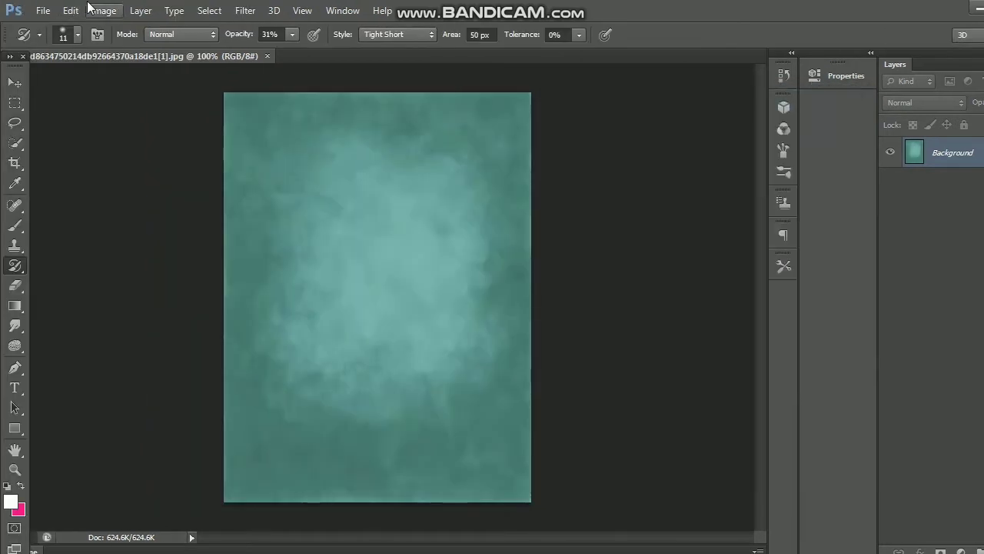
# Preview a pink Gradient Map on the texture and discard it
pyautogui.click(103, 10)
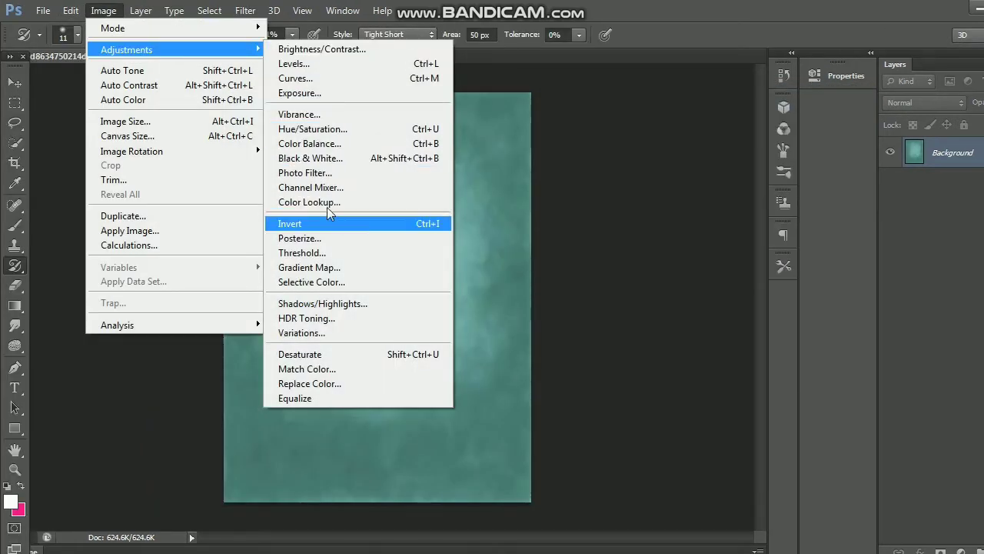
pyautogui.click(314, 269)
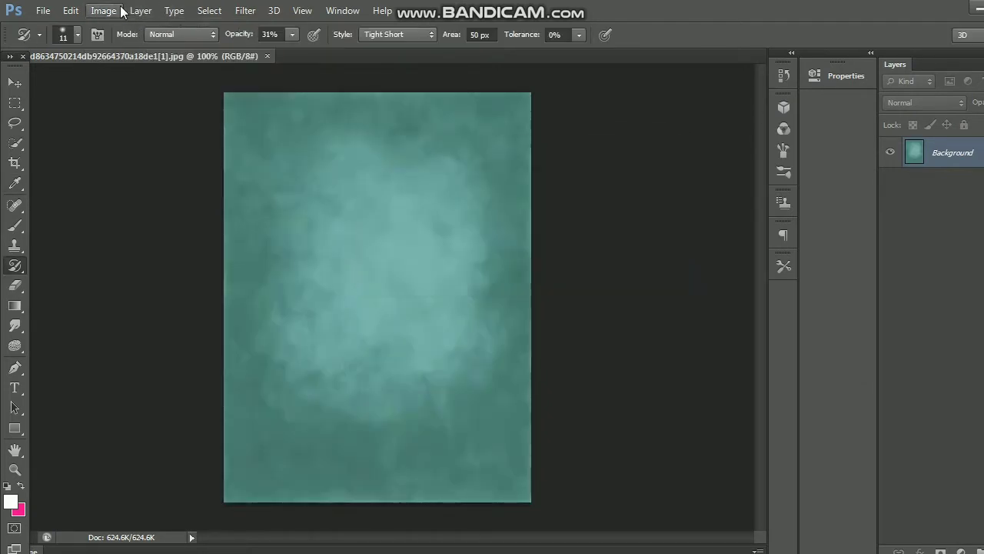
pyautogui.click(103, 10)
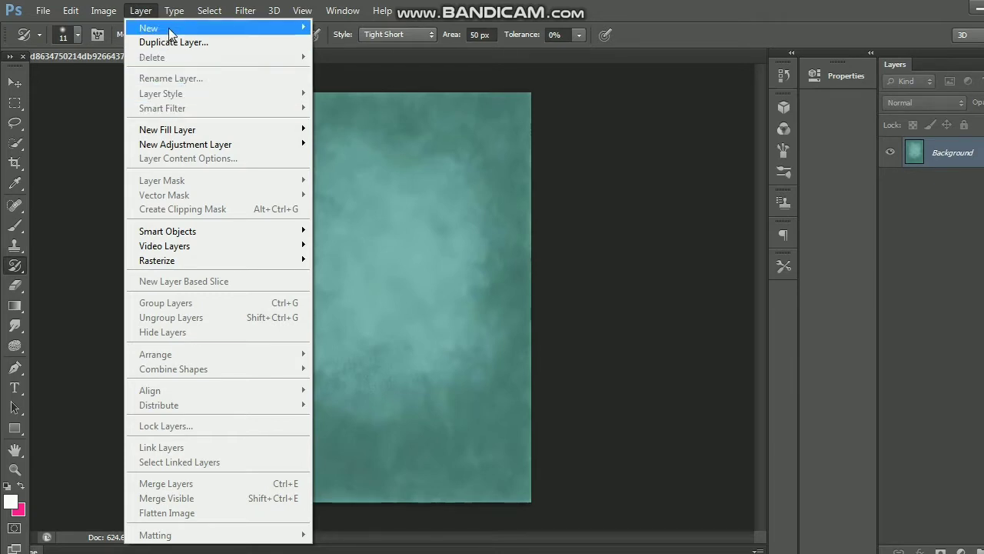
pyautogui.moveTo(149, 27)
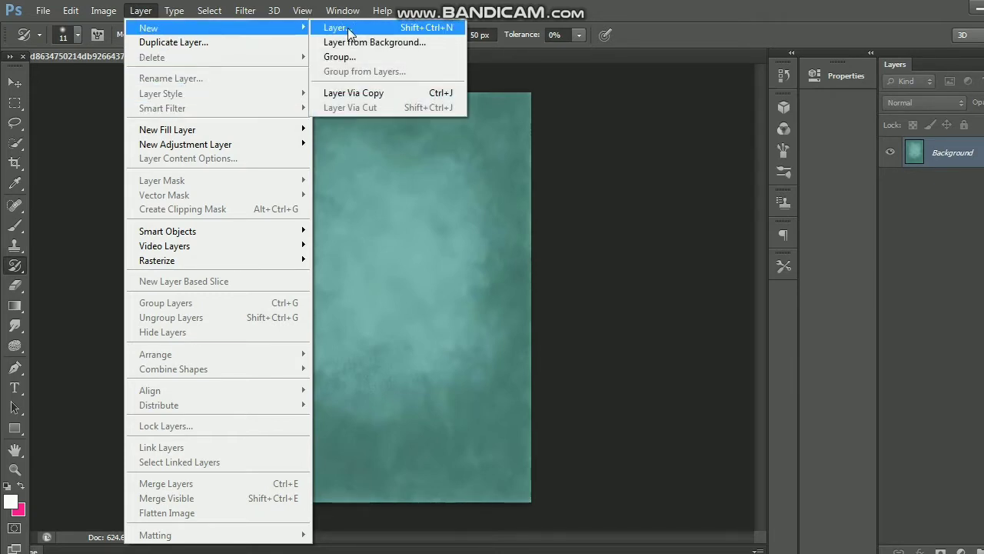
# Add Layer 1, undo it to leave only the Background layer, and show the filters
pyautogui.click(347, 31)
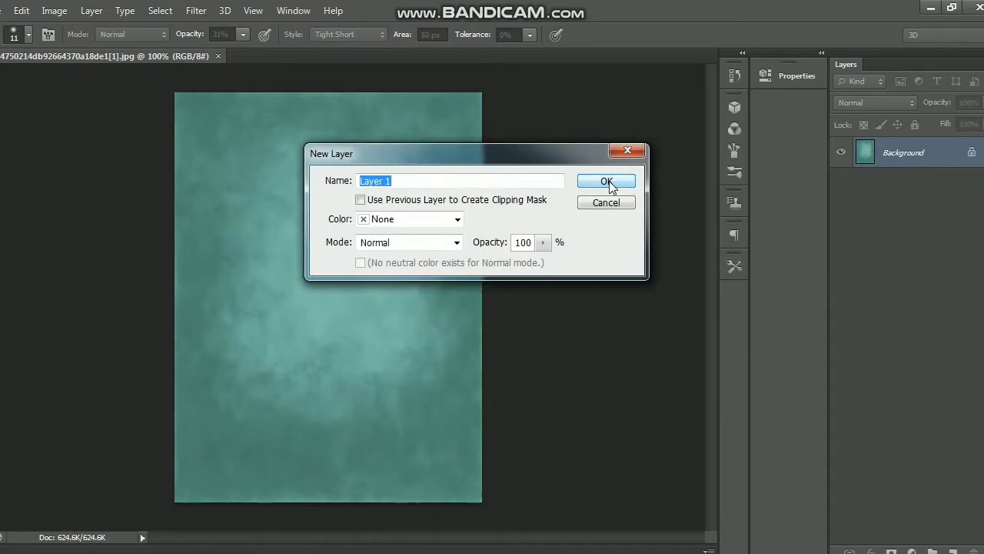
pyautogui.click(608, 182)
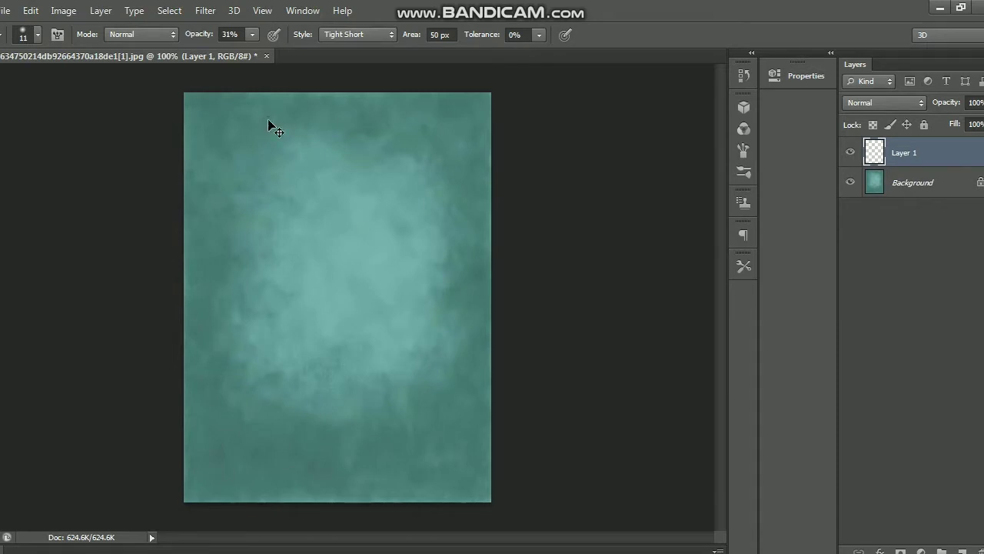
pyautogui.hotkey('ctrl', 'z')
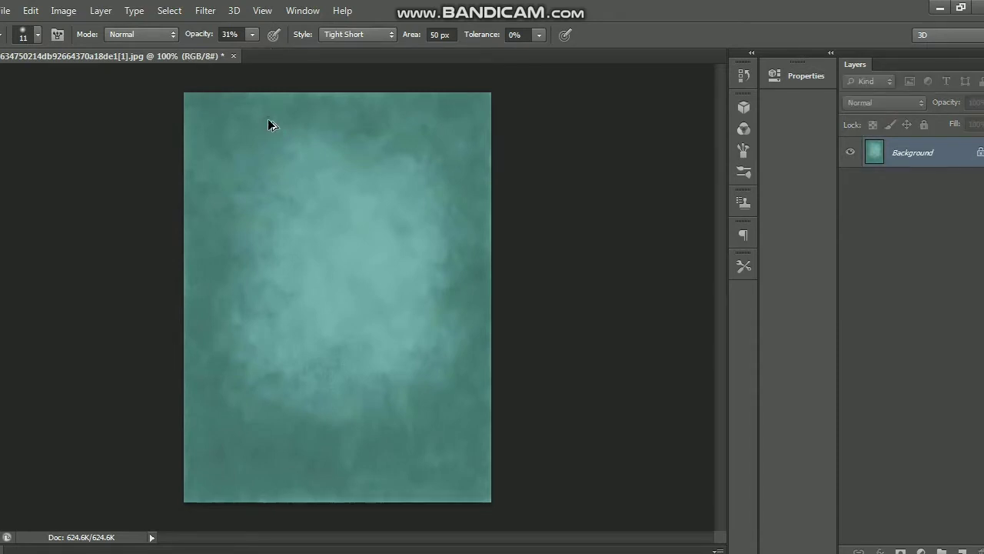
pyautogui.click(245, 10)
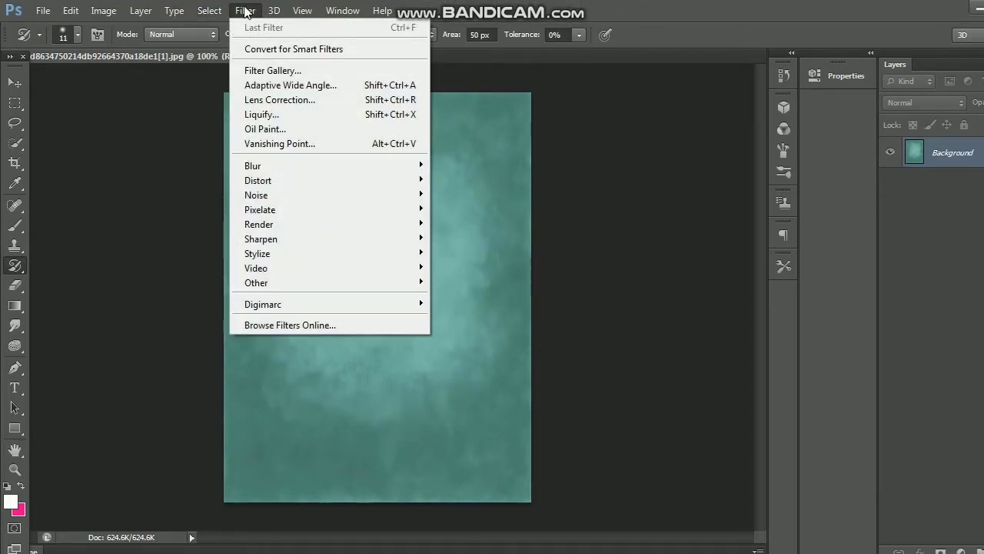
pyautogui.click(261, 72)
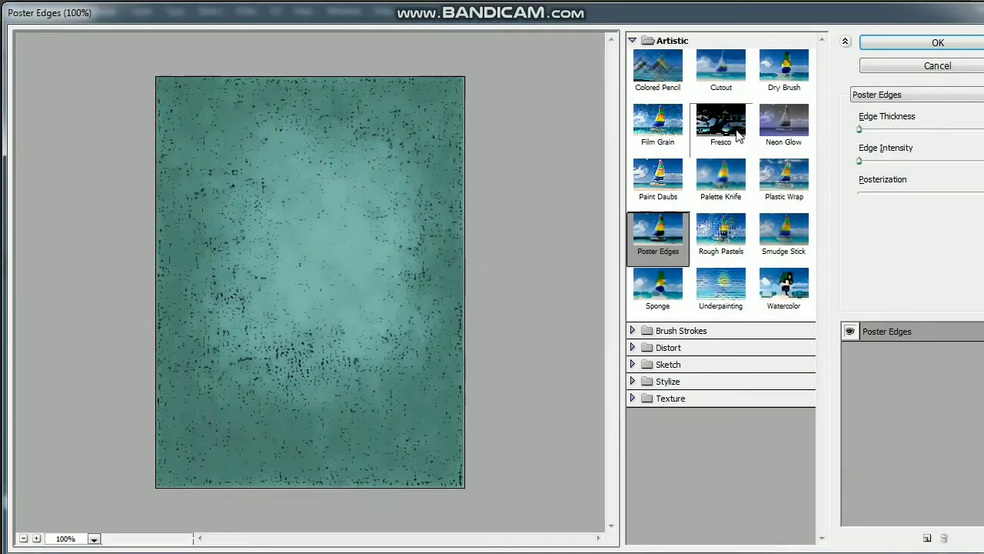
pyautogui.click(657, 175)
pyautogui.click(657, 229)
pyautogui.click(657, 284)
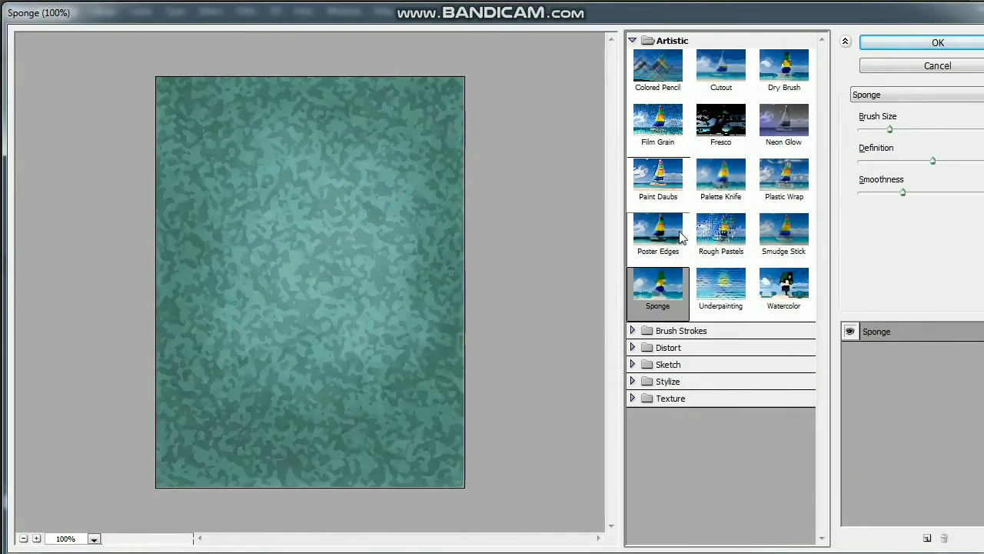
pyautogui.click(657, 229)
pyautogui.click(719, 285)
pyautogui.click(720, 231)
pyautogui.click(755, 286)
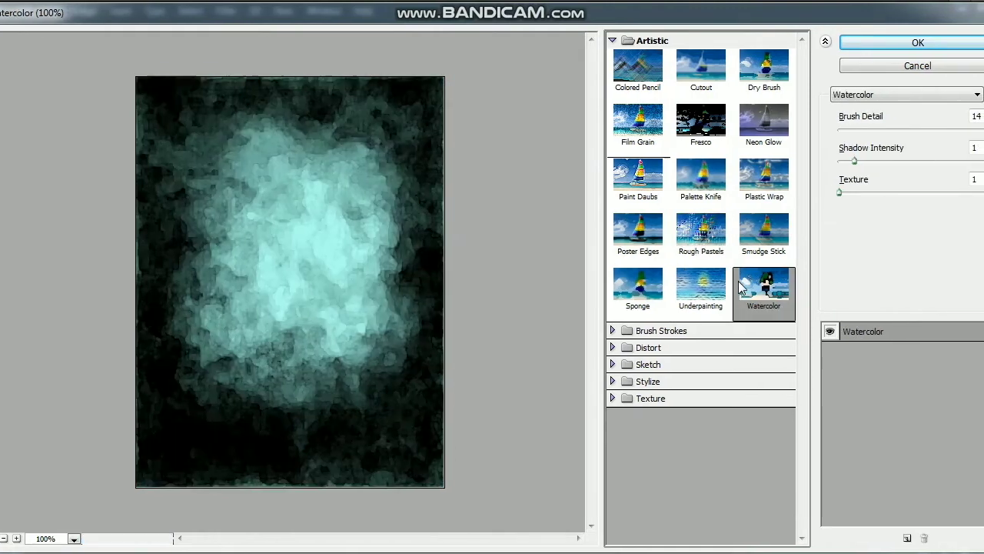
pyautogui.click(756, 231)
pyautogui.click(738, 192)
pyautogui.click(692, 123)
pyautogui.click(692, 69)
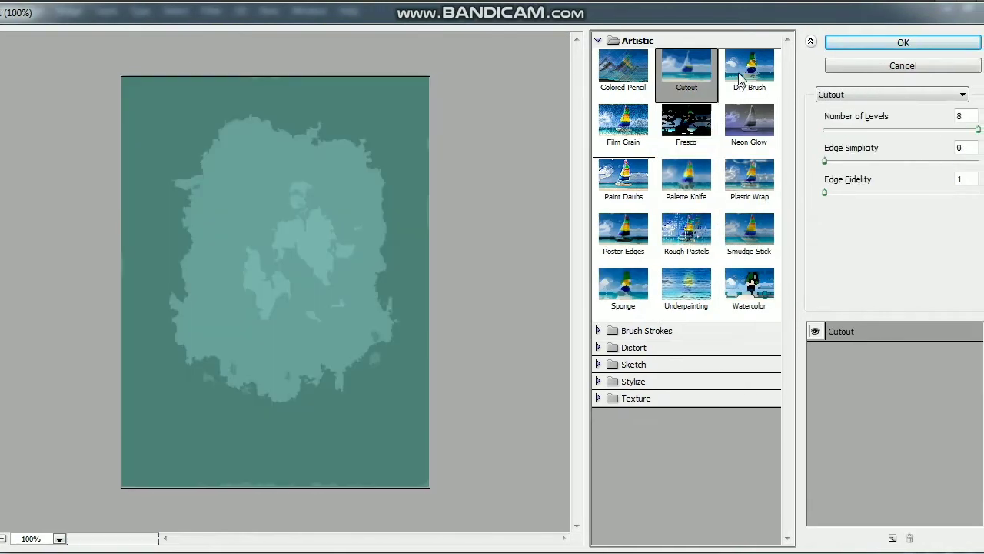
pyautogui.click(755, 69)
pyautogui.click(859, 67)
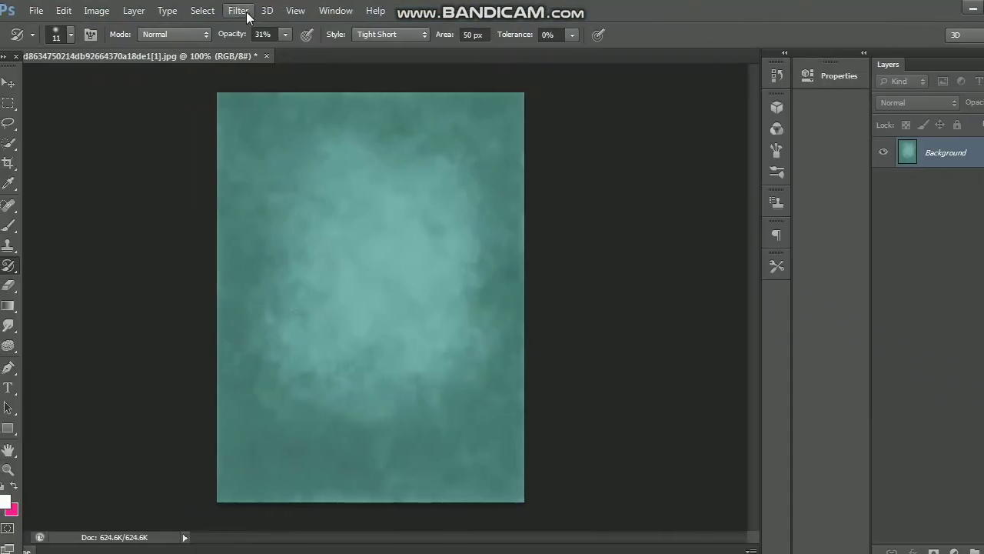
pyautogui.click(239, 10)
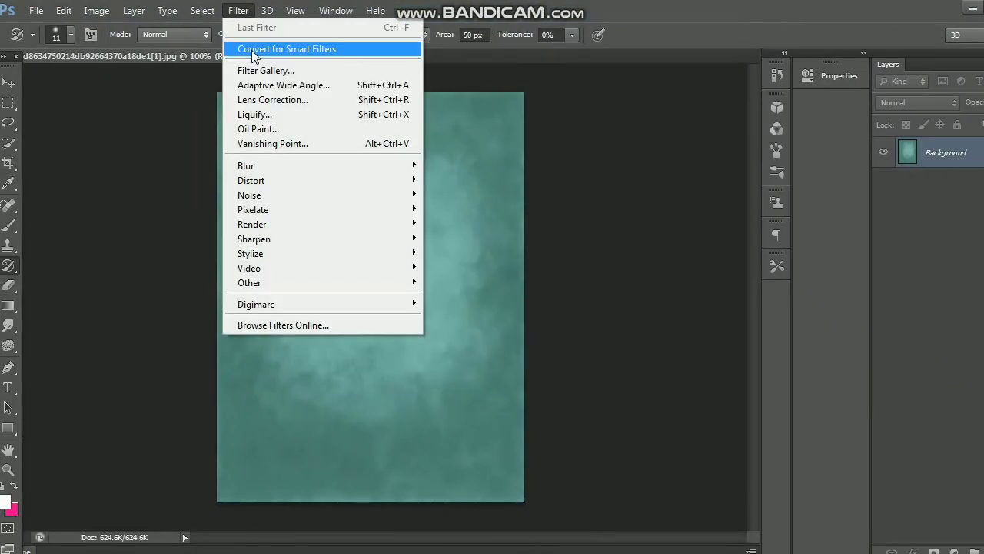
pyautogui.click(261, 99)
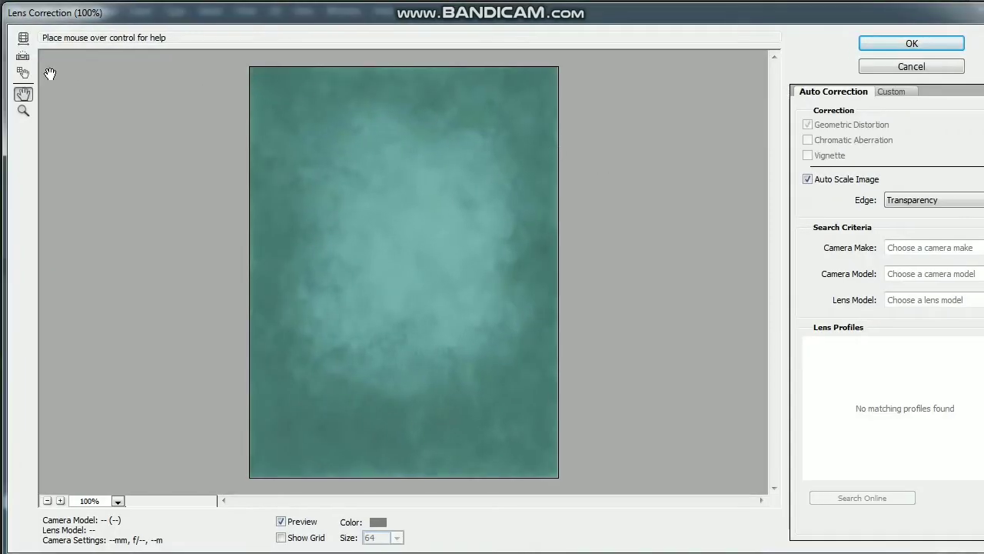
pyautogui.click(23, 73)
pyautogui.click(23, 56)
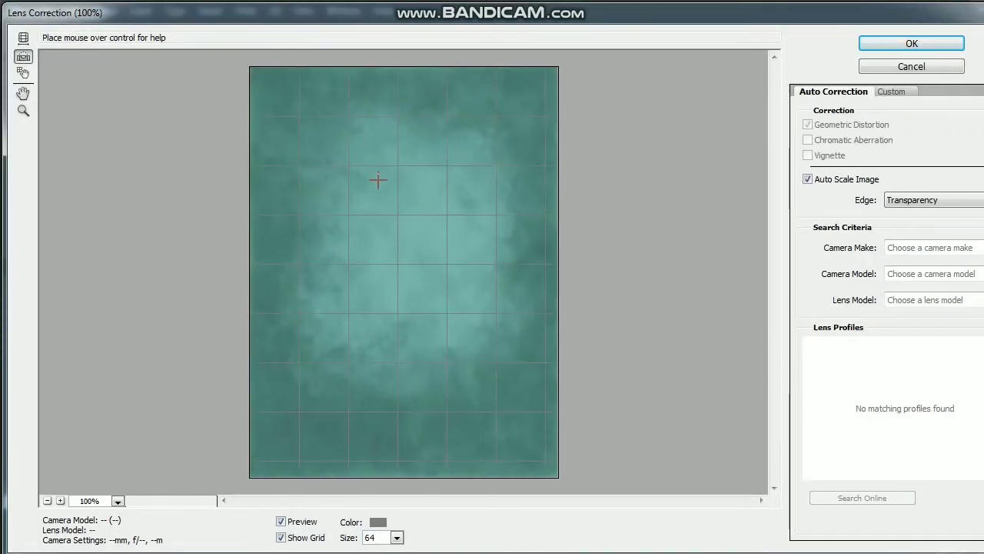
pyautogui.moveTo(377, 180)
pyautogui.mouseDown()
pyautogui.moveTo(452, 183)
pyautogui.moveTo(474, 451)
pyautogui.mouseUp()
pyautogui.moveTo(360, 171); pyautogui.dragTo(273, 410)
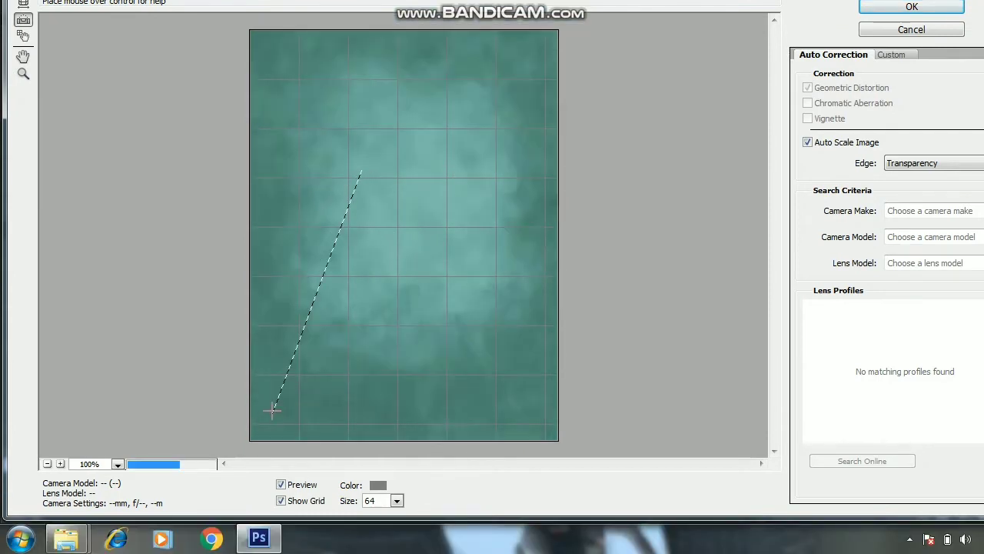
pyautogui.moveTo(392, 220); pyautogui.dragTo(391, 352)
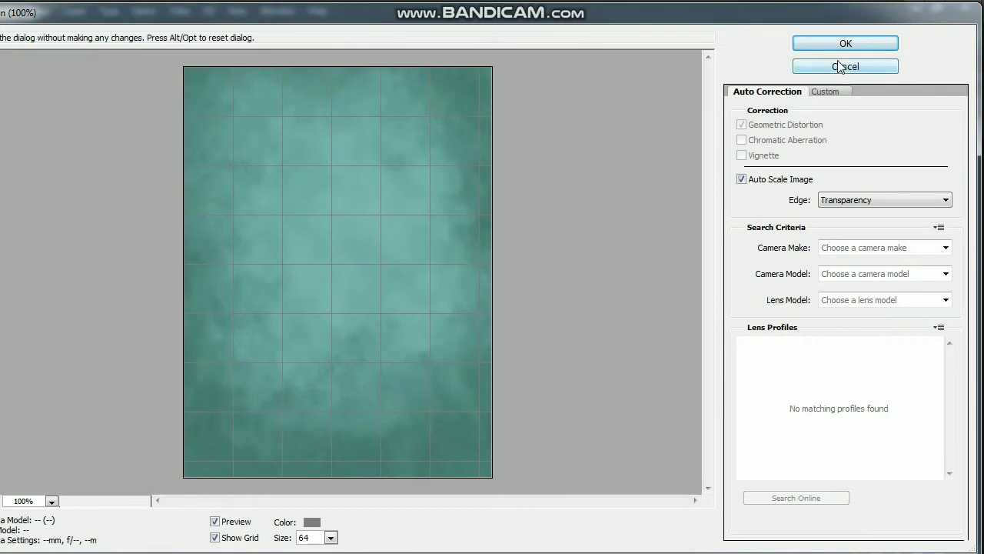
pyautogui.click(839, 67)
pyautogui.click(244, 10)
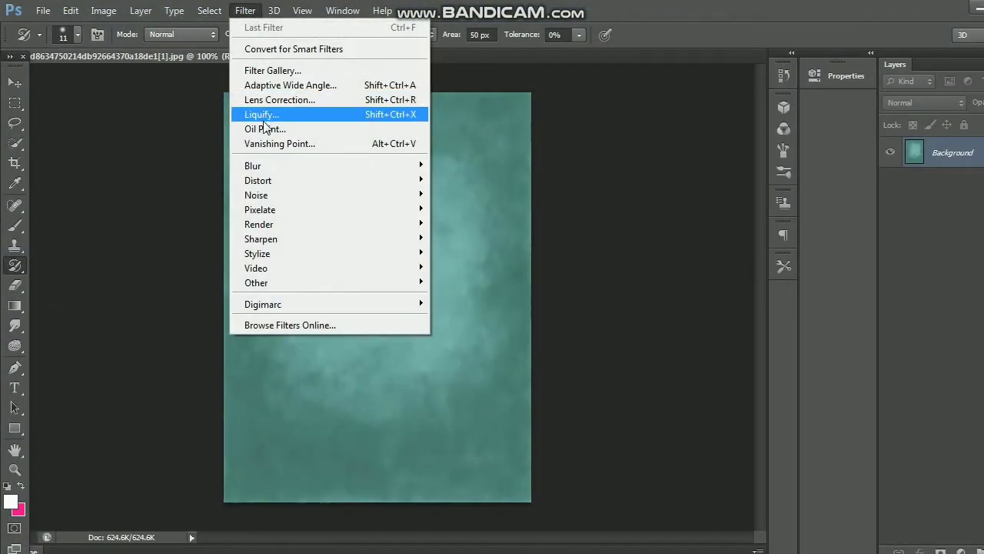
pyautogui.click(262, 114)
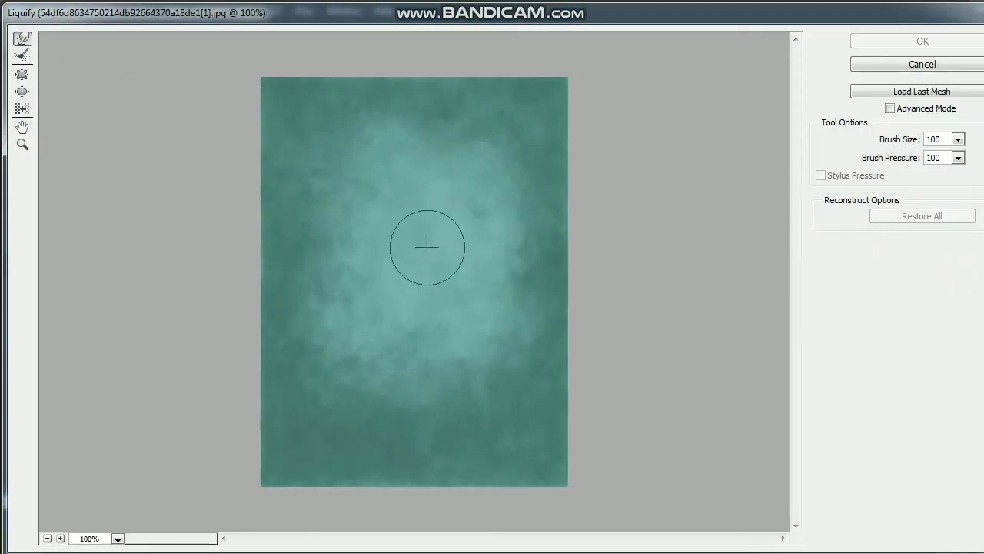
pyautogui.moveTo(427, 246)
pyautogui.mouseDown()
pyautogui.moveTo(436, 286)
pyautogui.moveTo(374, 220)
pyautogui.moveTo(435, 329)
pyautogui.moveTo(382, 342)
pyautogui.moveTo(323, 259)
pyautogui.moveTo(308, 184)
pyautogui.moveTo(362, 146)
pyautogui.moveTo(305, 140)
pyautogui.moveTo(288, 83)
pyautogui.moveTo(297, 126)
pyautogui.moveTo(332, 37)
pyautogui.moveTo(267, 141)
pyautogui.moveTo(264, 352)
pyautogui.moveTo(307, 464)
pyautogui.moveTo(244, 374)
pyautogui.moveTo(330, 417)
pyautogui.moveTo(373, 479)
pyautogui.moveTo(318, 424)
pyautogui.moveTo(331, 436)
pyautogui.moveTo(248, 433)
pyautogui.moveTo(413, 474)
pyautogui.moveTo(393, 312)
pyautogui.moveTo(402, 392)
pyautogui.moveTo(376, 407)
pyautogui.moveTo(439, 277)
pyautogui.moveTo(453, 147)
pyautogui.moveTo(431, 229)
pyautogui.moveTo(505, 237)
pyautogui.moveTo(528, 387)
pyautogui.moveTo(466, 417)
pyautogui.mouseUp()
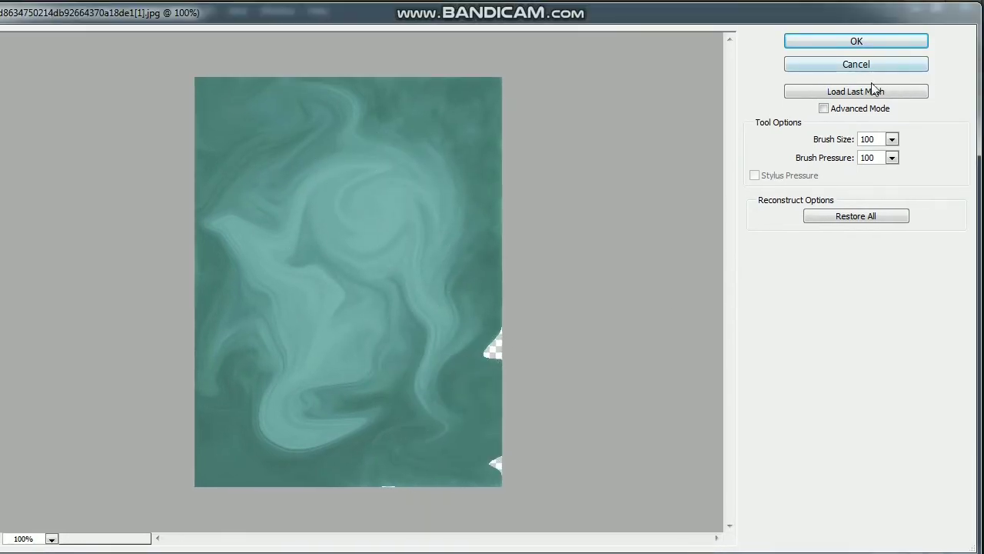
pyautogui.click(855, 65)
# Apply Oil Paint with Scale 0.1, Cleanliness 2.1, Bristle Detail 0 and Shine 0
pyautogui.click(243, 11)
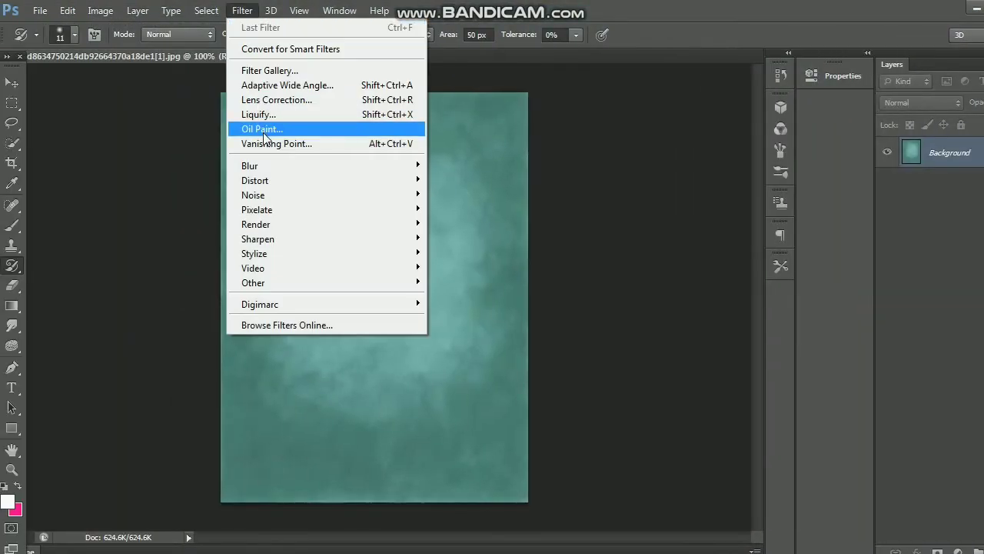
pyautogui.click(266, 132)
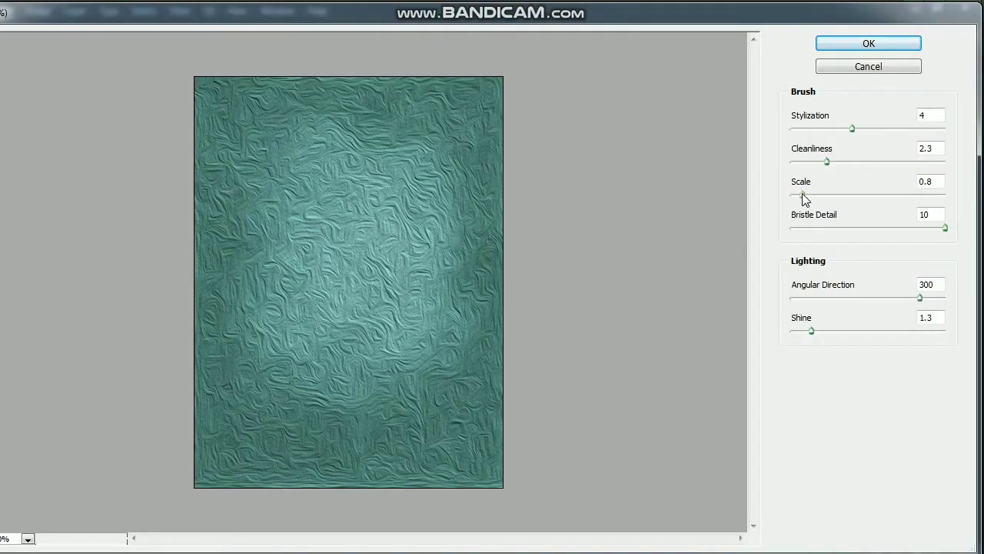
pyautogui.moveTo(804, 196); pyautogui.dragTo(809, 196)
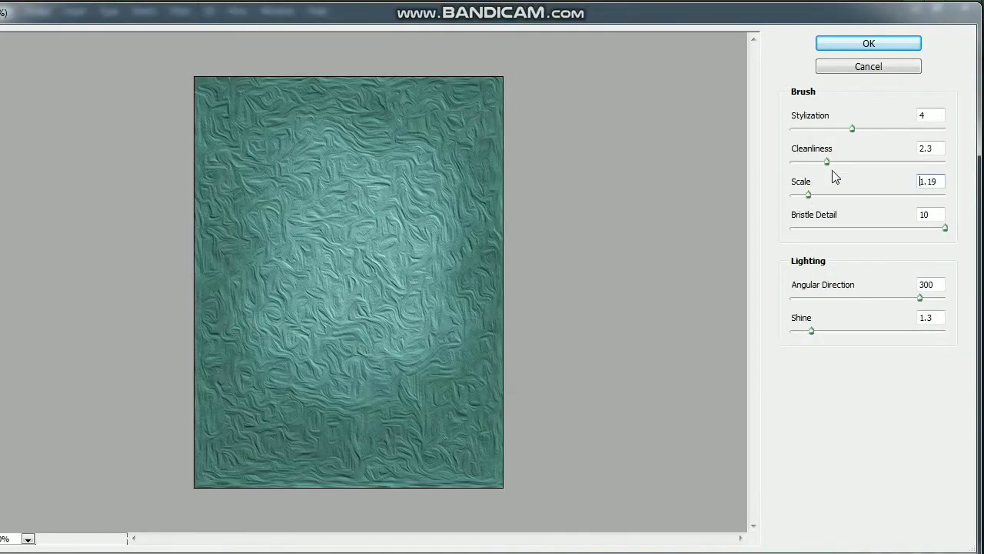
pyautogui.moveTo(826, 161)
pyautogui.mouseDown()
pyautogui.moveTo(792, 163)
pyautogui.moveTo(825, 172)
pyautogui.moveTo(792, 196)
pyautogui.mouseUp()
pyautogui.moveTo(939, 230); pyautogui.dragTo(754, 238)
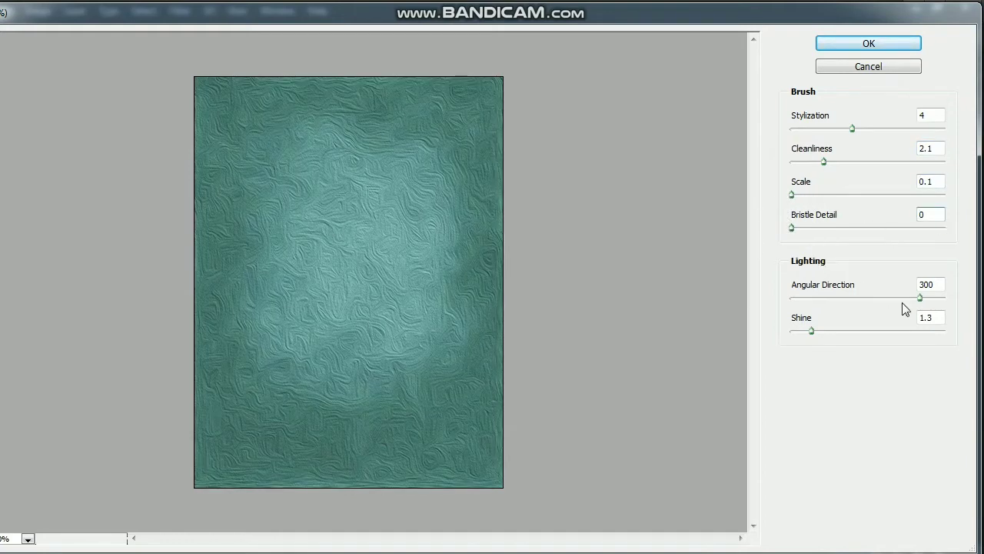
pyautogui.moveTo(820, 336); pyautogui.dragTo(744, 329)
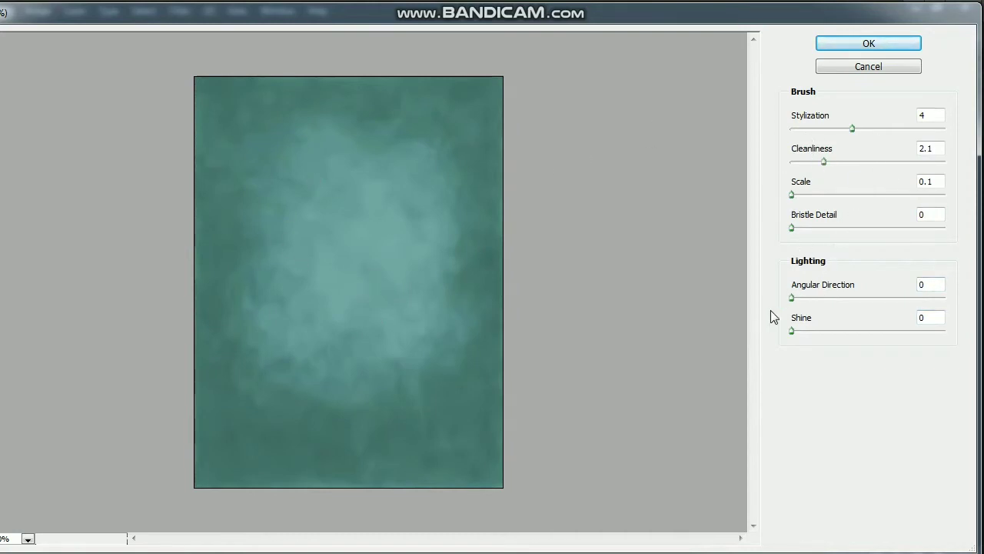
pyautogui.click(869, 45)
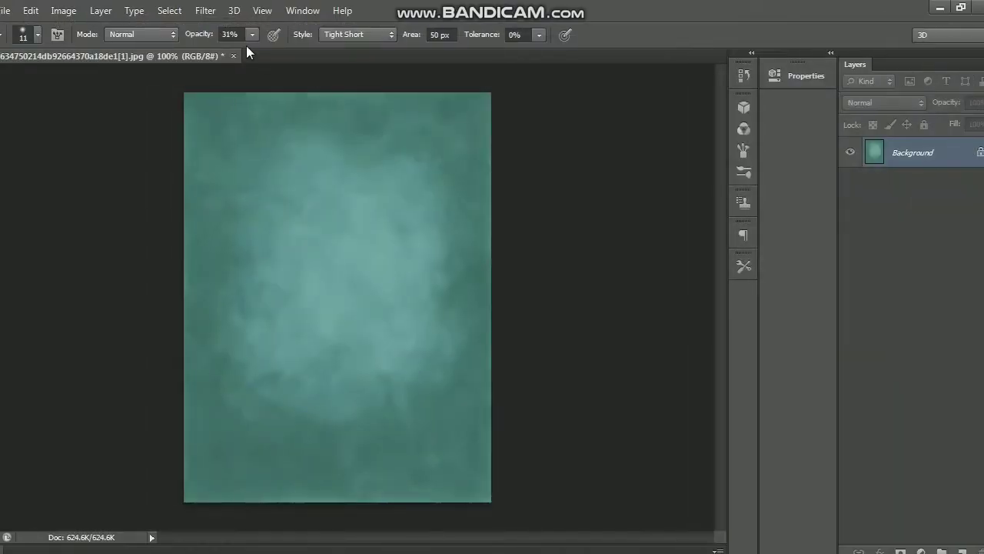
pyautogui.click(245, 11)
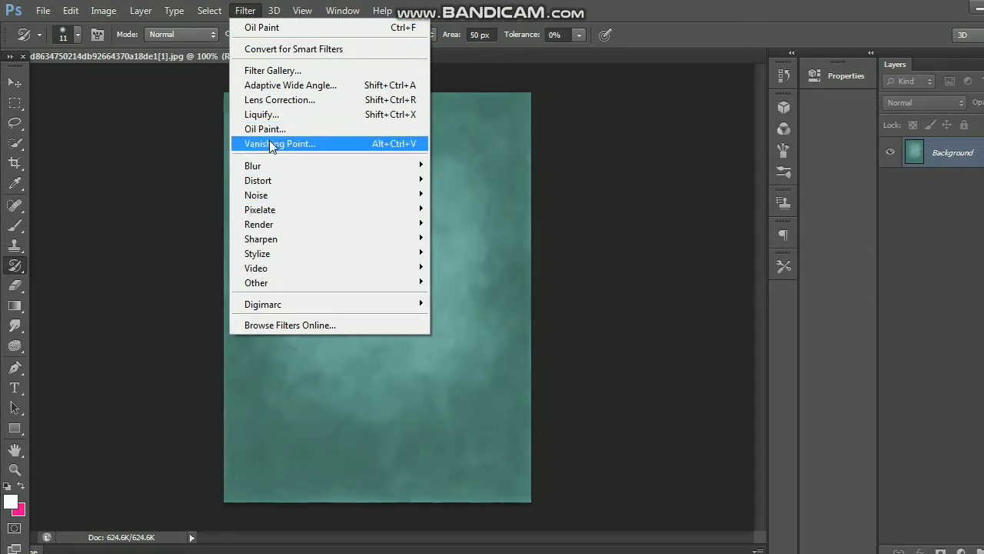
pyautogui.click(270, 142)
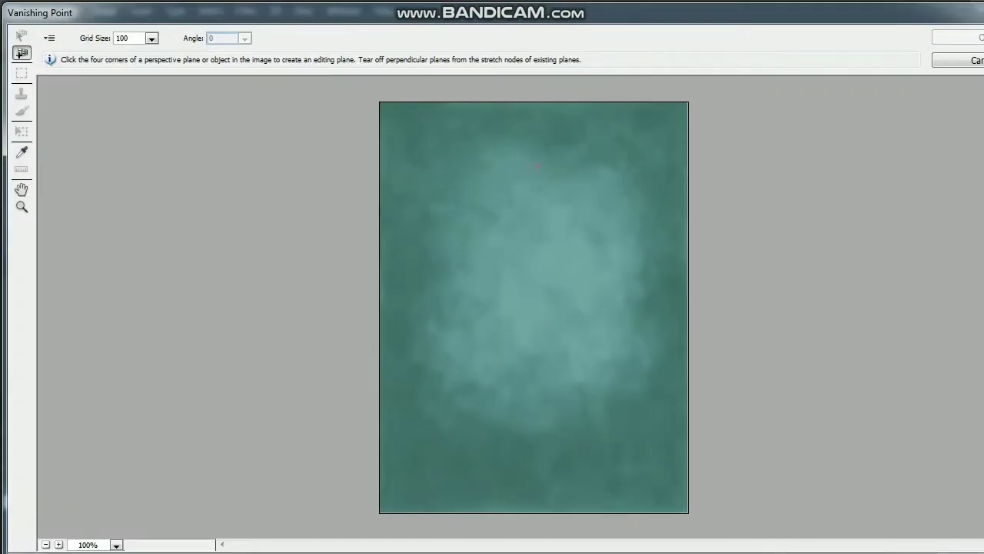
pyautogui.click(573, 339)
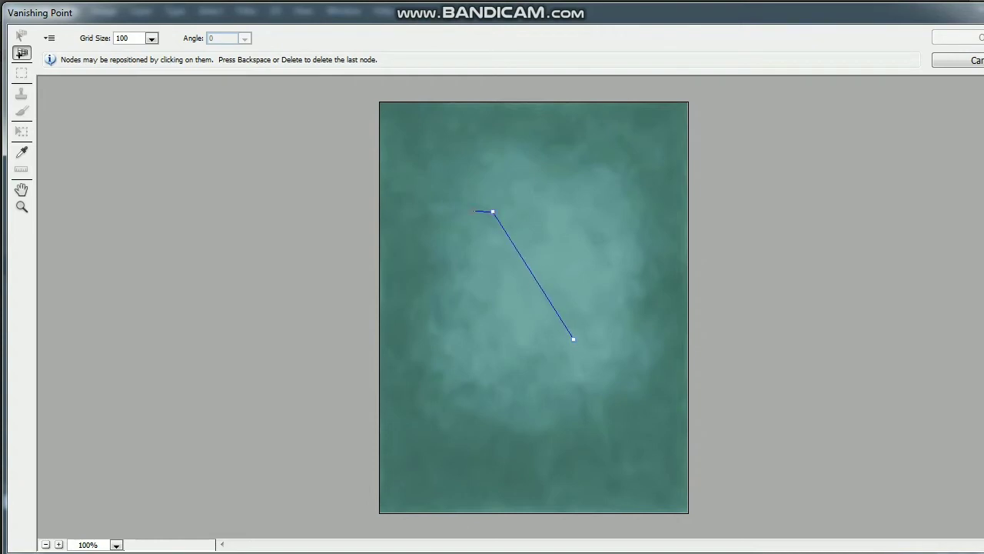
pyautogui.click(452, 305)
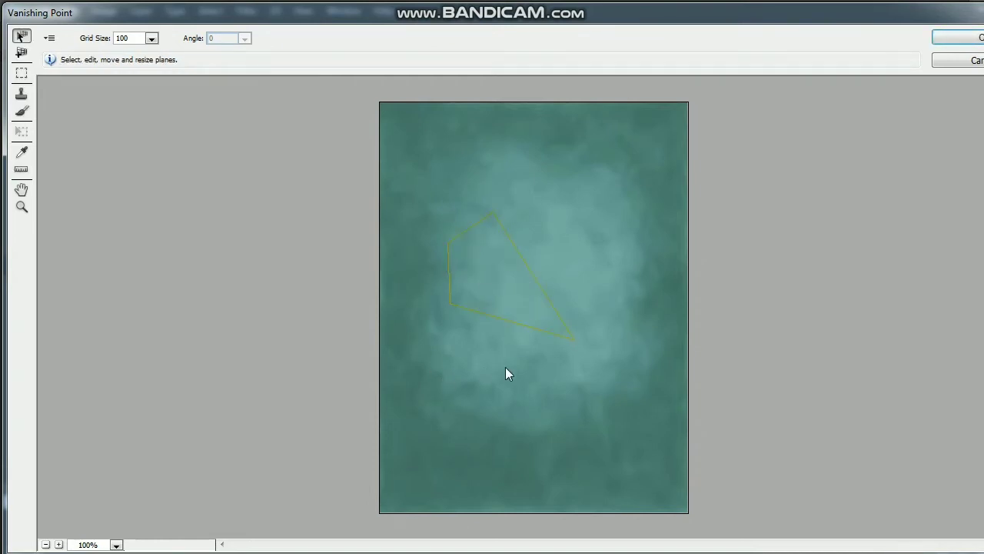
pyautogui.click(22, 95)
pyautogui.click(21, 112)
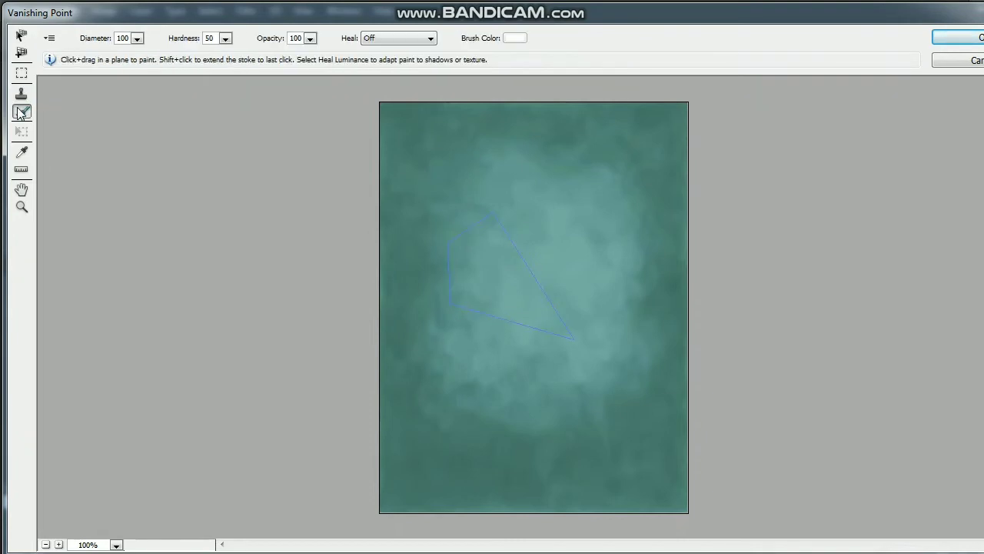
pyautogui.moveTo(540, 147); pyautogui.dragTo(500, 250)
pyautogui.moveTo(565, 166)
pyautogui.mouseDown()
pyautogui.moveTo(543, 323)
pyautogui.moveTo(464, 358)
pyautogui.mouseUp()
pyautogui.click(21, 169)
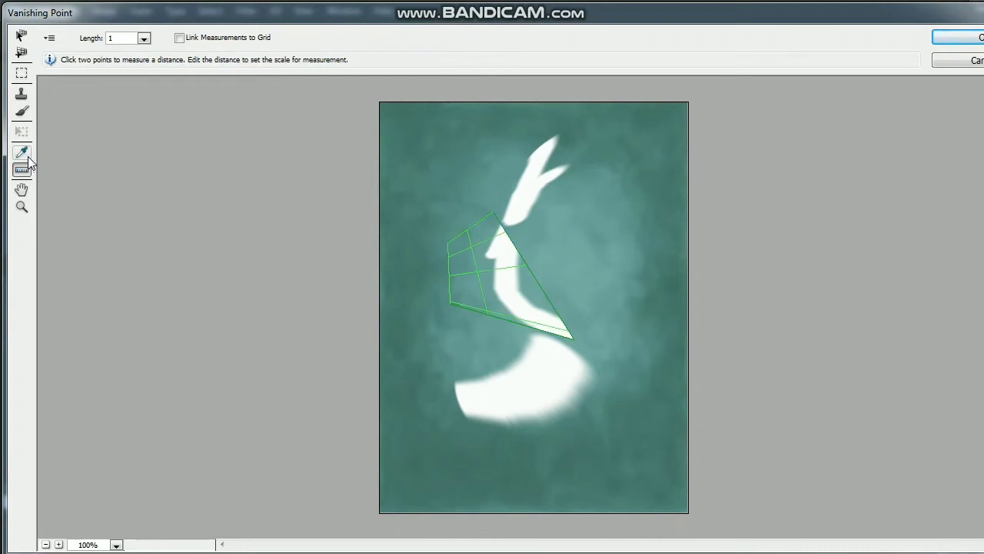
pyautogui.click(21, 153)
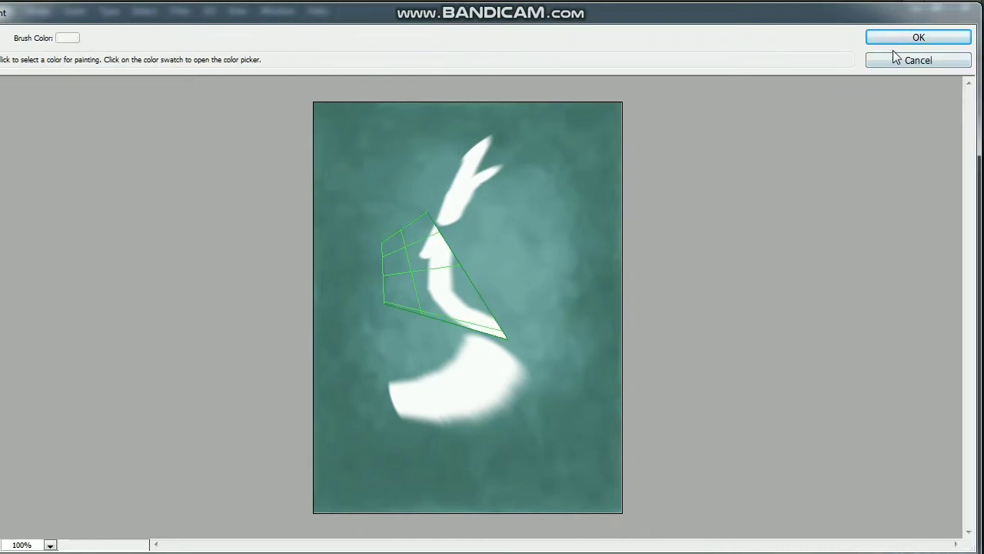
pyautogui.click(958, 62)
pyautogui.click(246, 13)
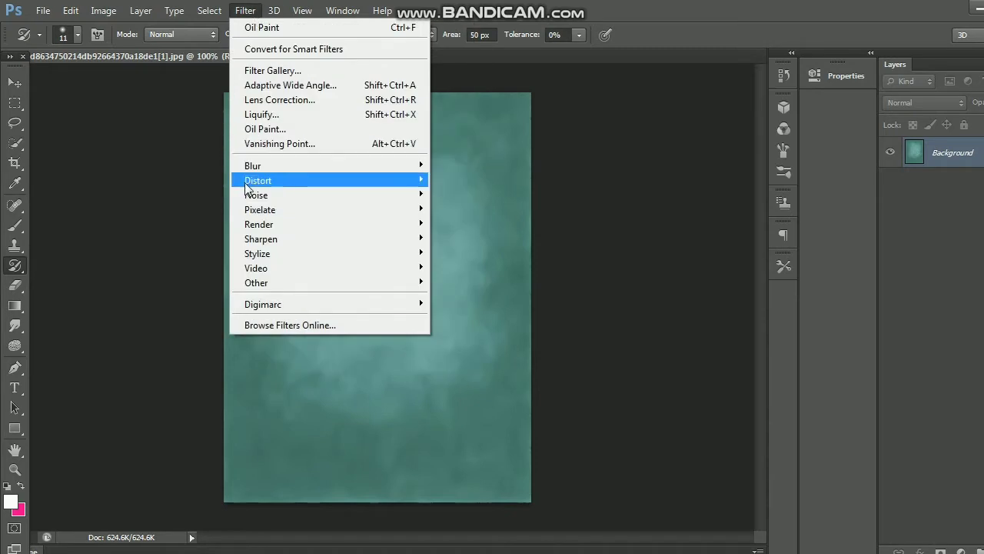
pyautogui.moveTo(327, 165)
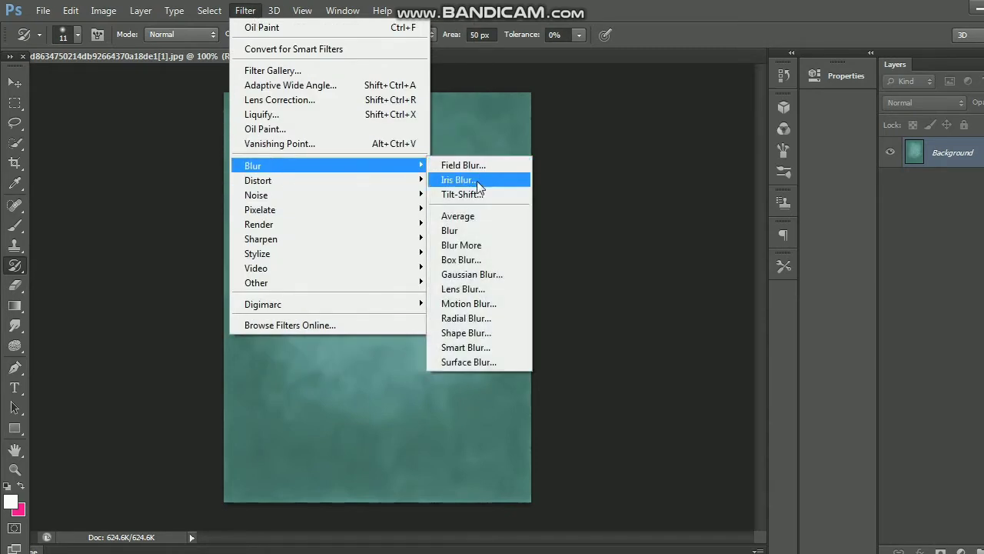
# Apply a Tilt-Shift blur with its sharp focus band dragged lower on the image
pyautogui.click(472, 195)
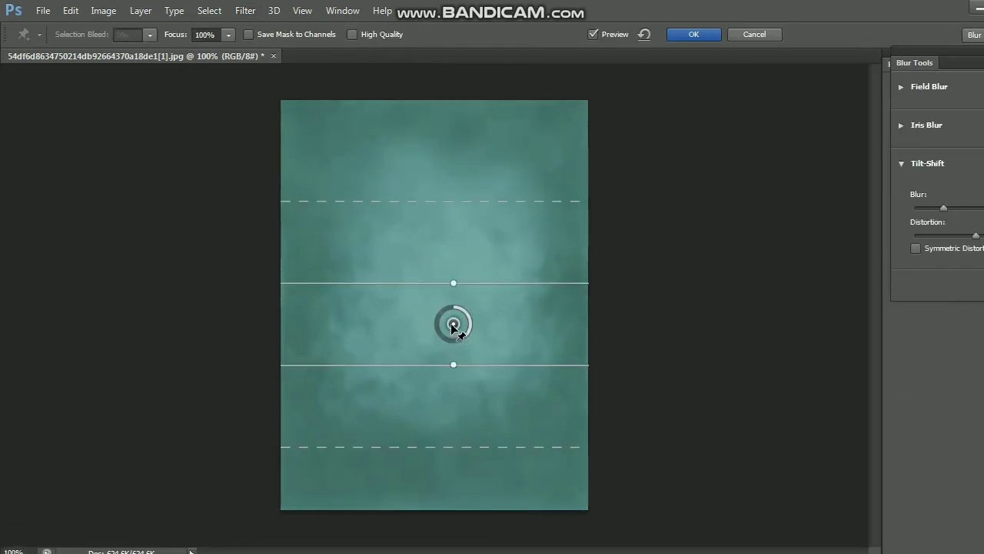
pyautogui.moveTo(453, 327)
pyautogui.mouseDown()
pyautogui.moveTo(455, 408)
pyautogui.moveTo(455, 261)
pyautogui.moveTo(444, 418)
pyautogui.moveTo(479, 165)
pyautogui.moveTo(464, 428)
pyautogui.moveTo(462, 368)
pyautogui.mouseUp()
pyautogui.click(694, 34)
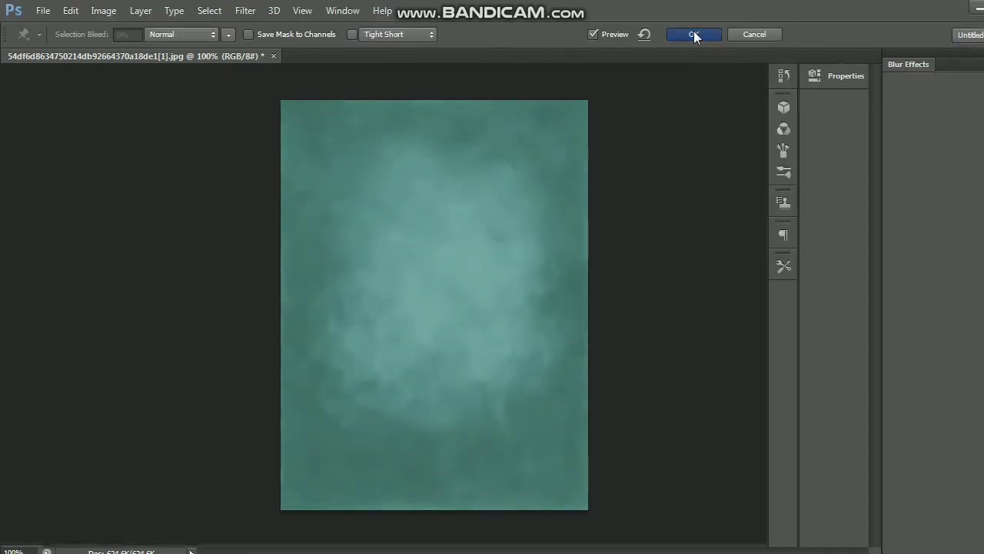
pyautogui.click(259, 11)
pyautogui.moveTo(258, 180)
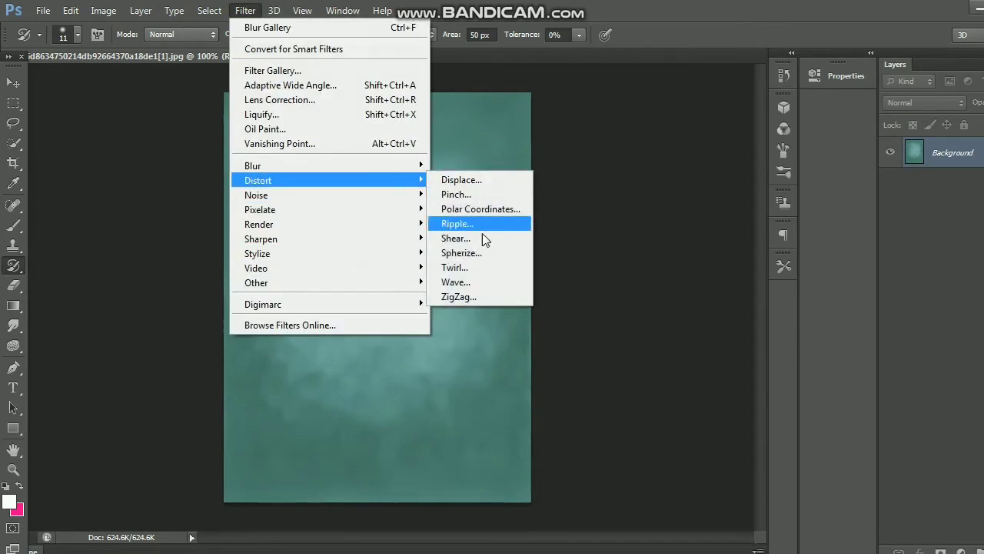
pyautogui.click(238, 14)
pyautogui.click(236, 16)
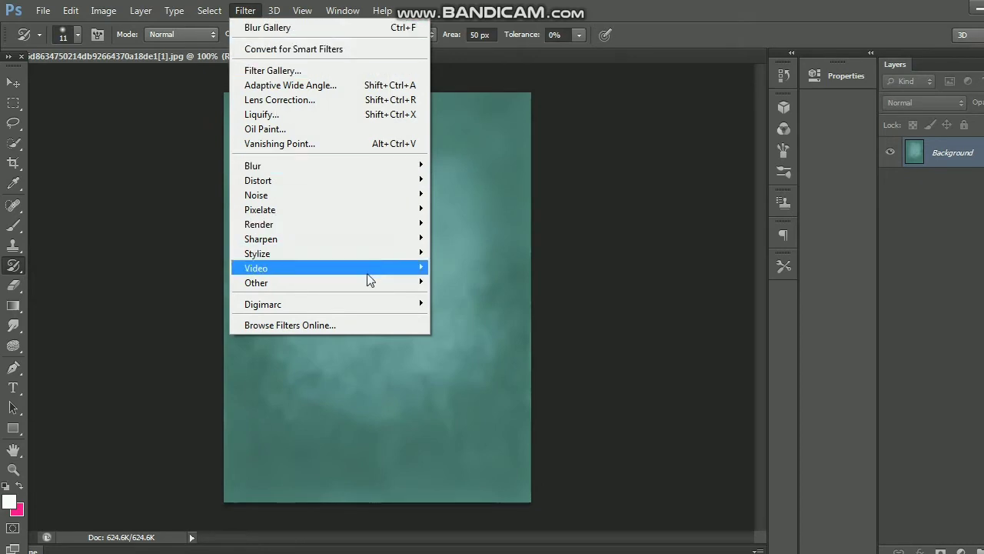
pyautogui.moveTo(260, 239)
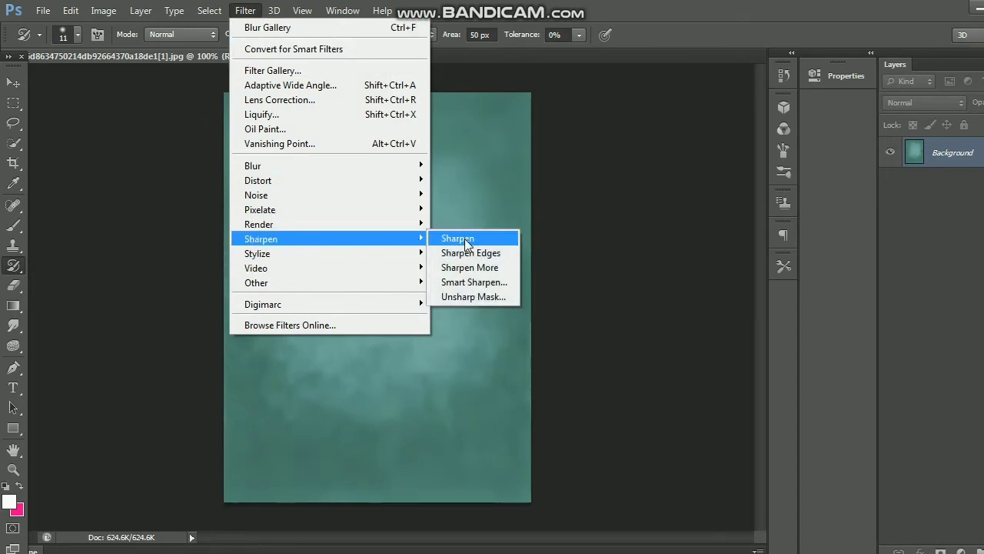
pyautogui.click(463, 282)
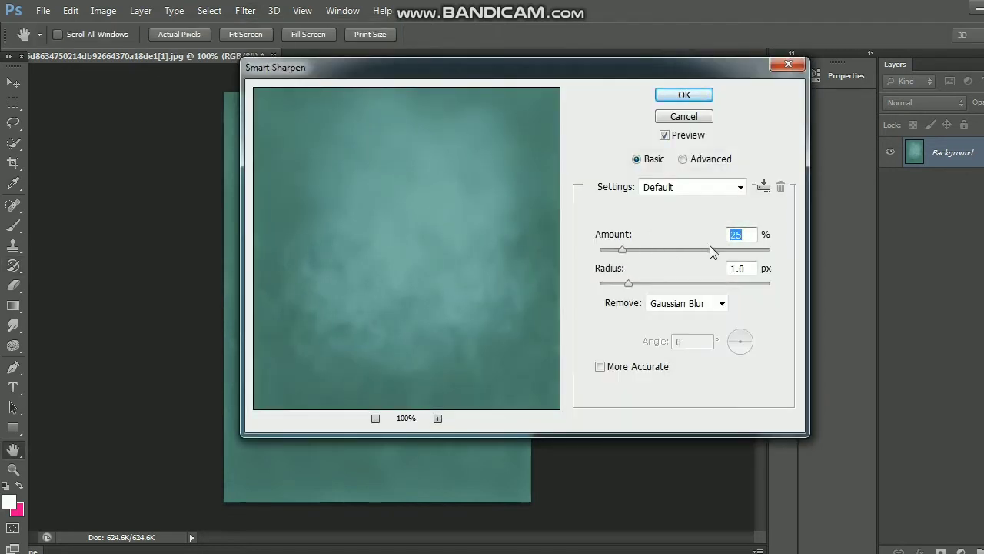
pyautogui.press('Up')
pyautogui.press('Up')
pyautogui.click(673, 117)
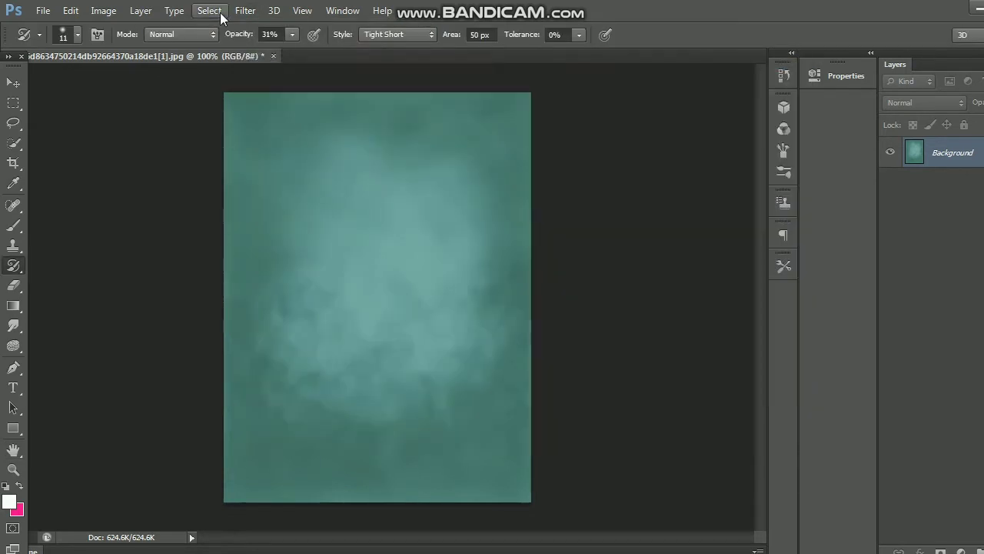
pyautogui.click(245, 10)
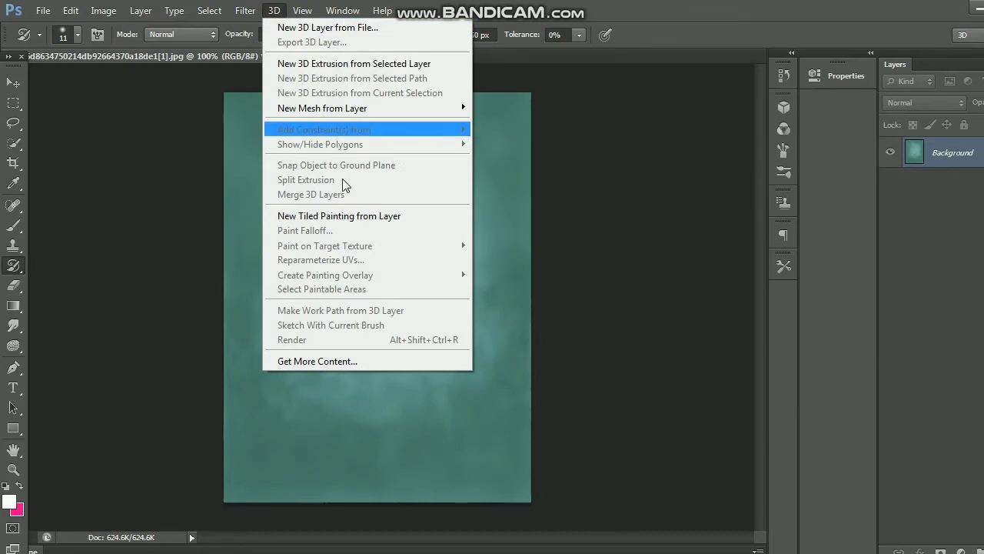
pyautogui.click(323, 65)
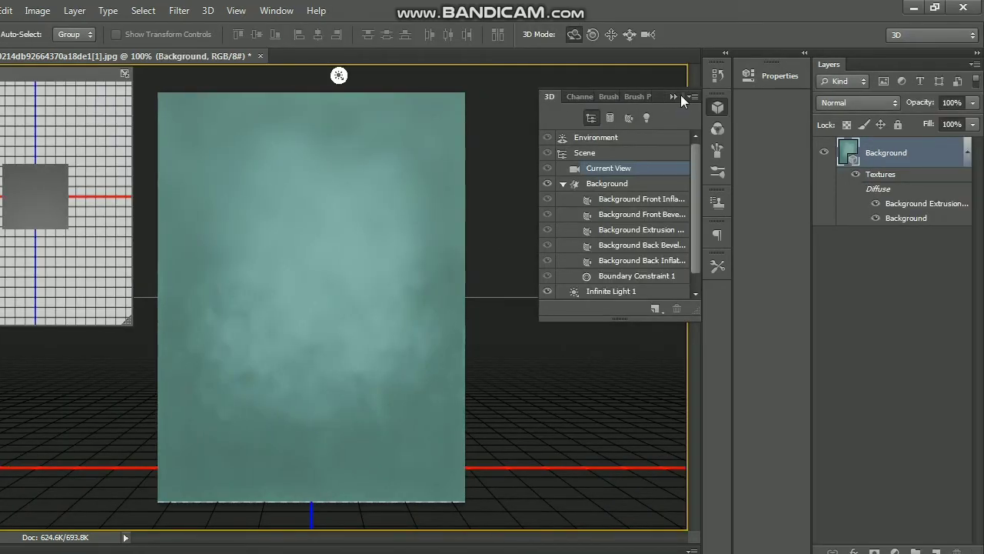
pyautogui.click(678, 96)
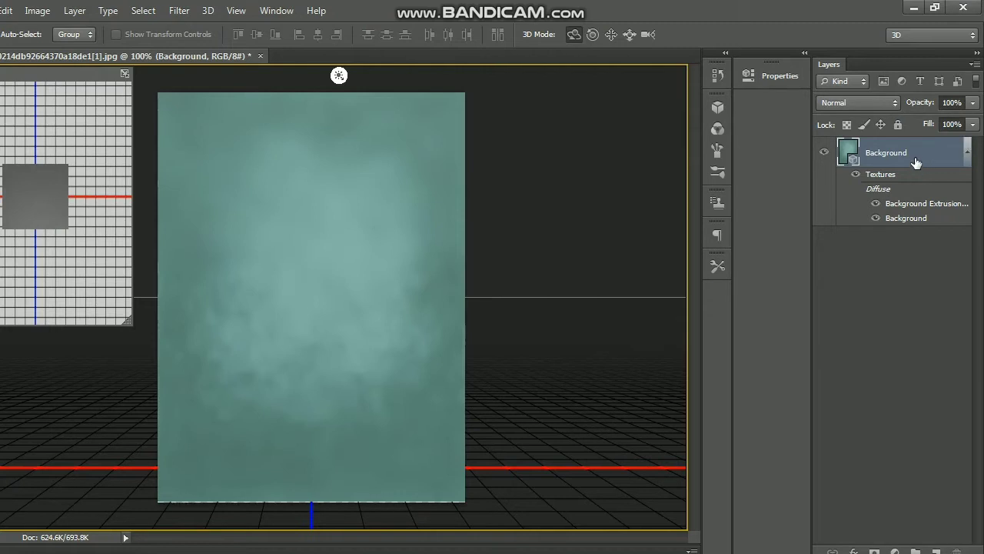
pyautogui.hotkey('ctrl', 'z')
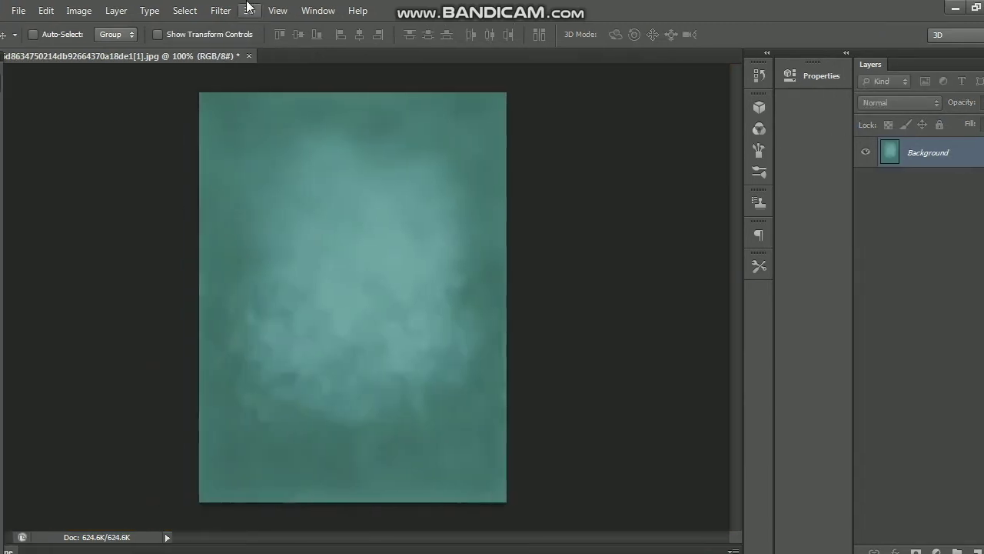
pyautogui.click(250, 10)
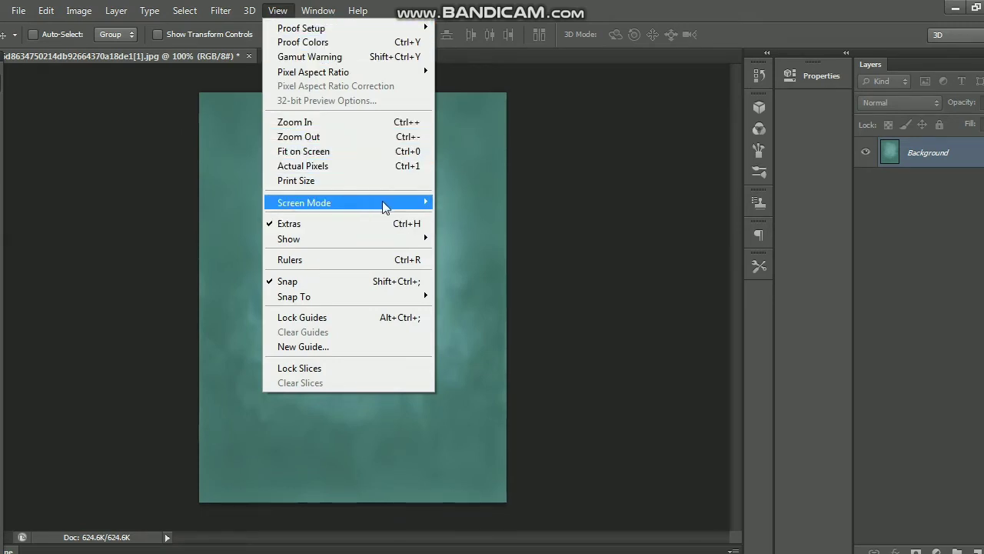
pyautogui.moveTo(349, 202)
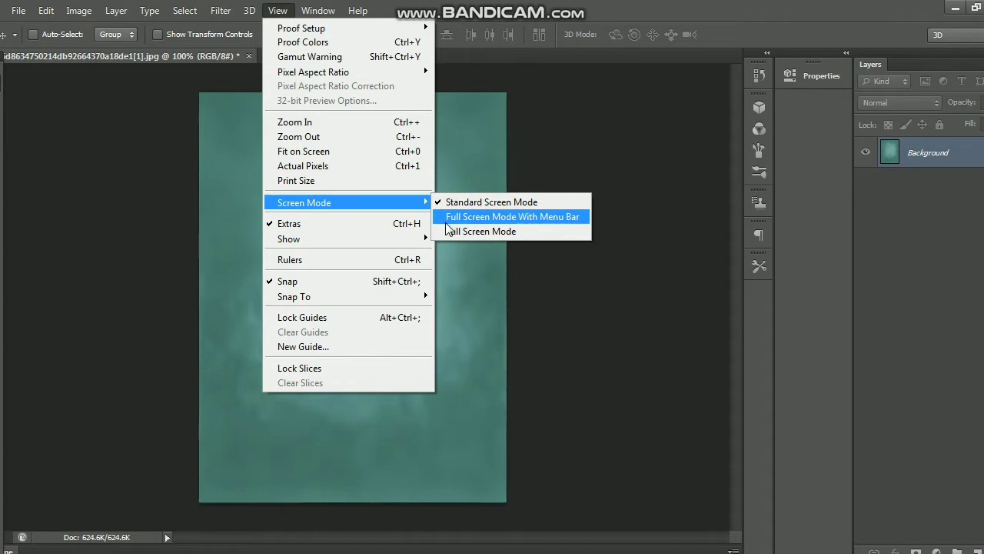
pyautogui.click(456, 219)
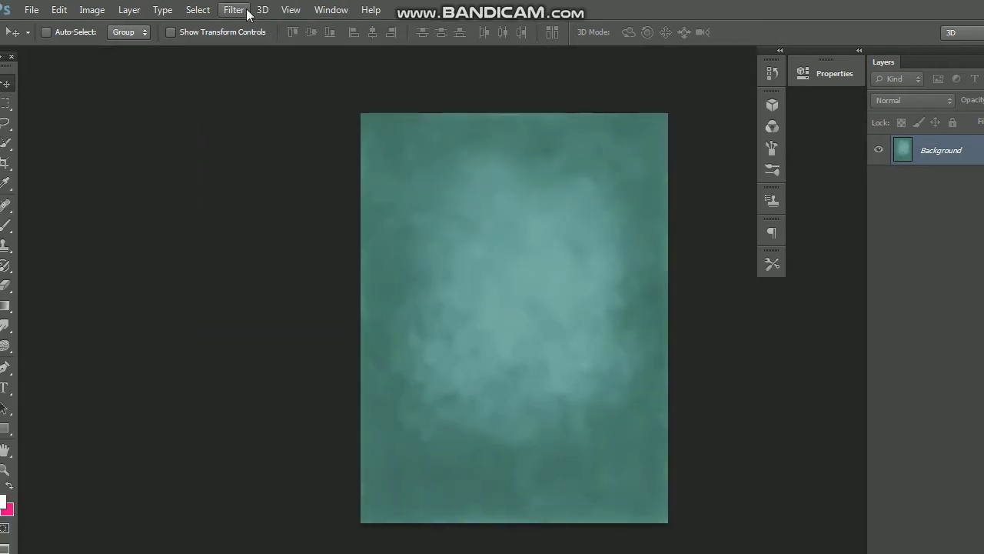
pyautogui.click(245, 9)
pyautogui.click(237, 9)
pyautogui.click(295, 9)
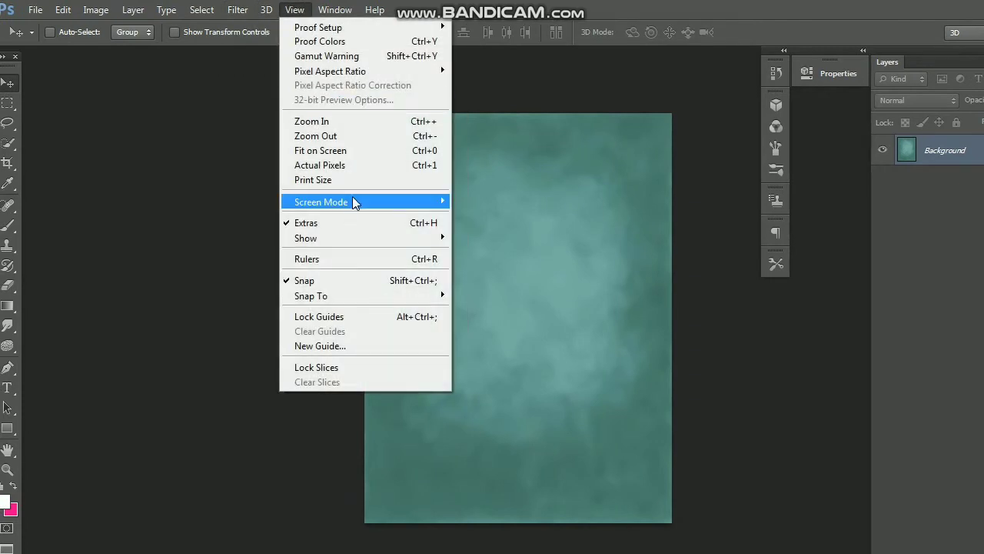
pyautogui.moveTo(321, 202)
pyautogui.click(475, 201)
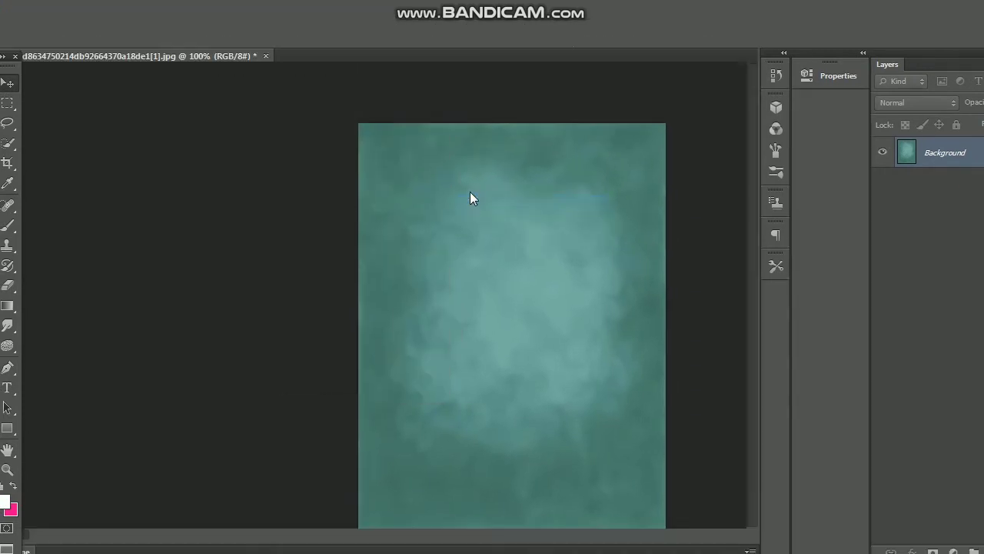
pyautogui.click(274, 11)
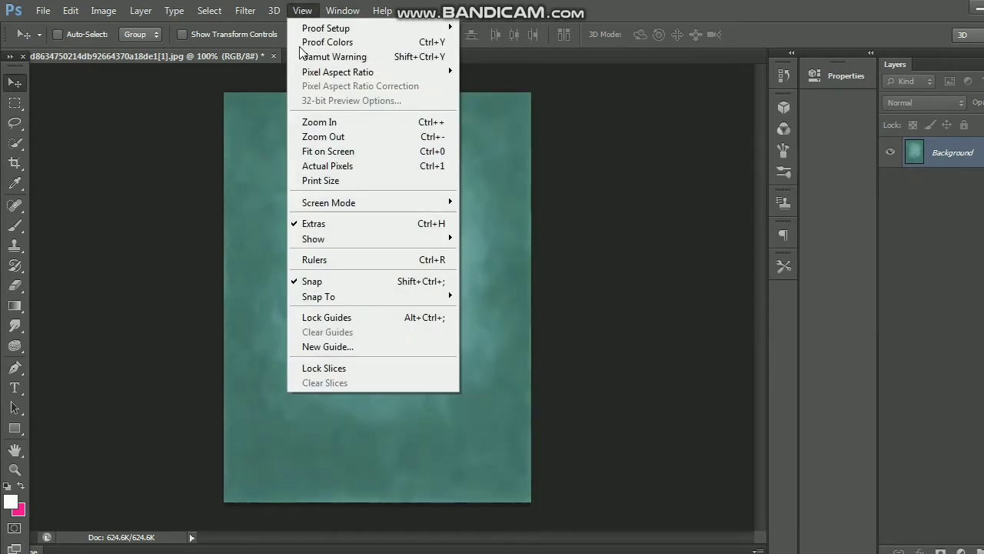
pyautogui.click(14, 108)
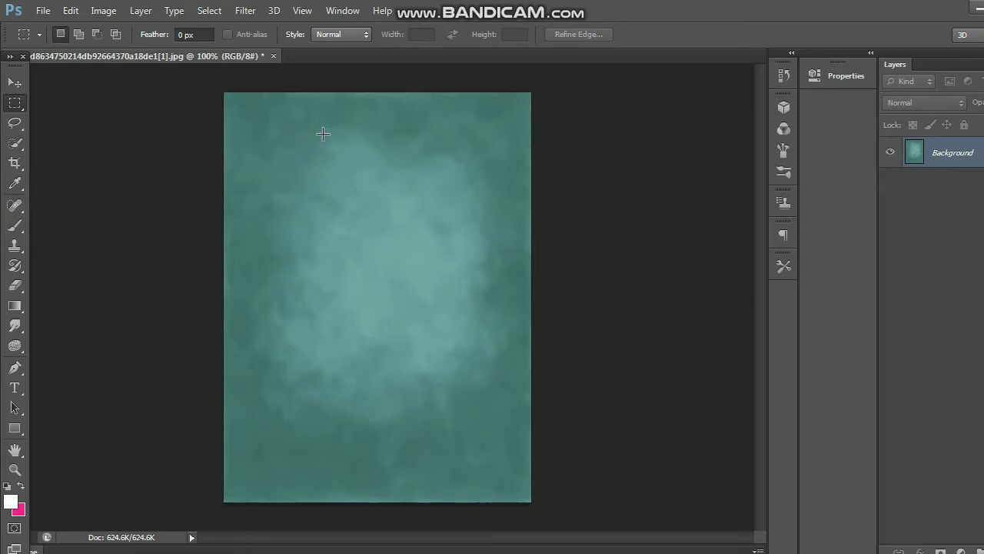
pyautogui.moveTo(285, 137); pyautogui.dragTo(445, 392)
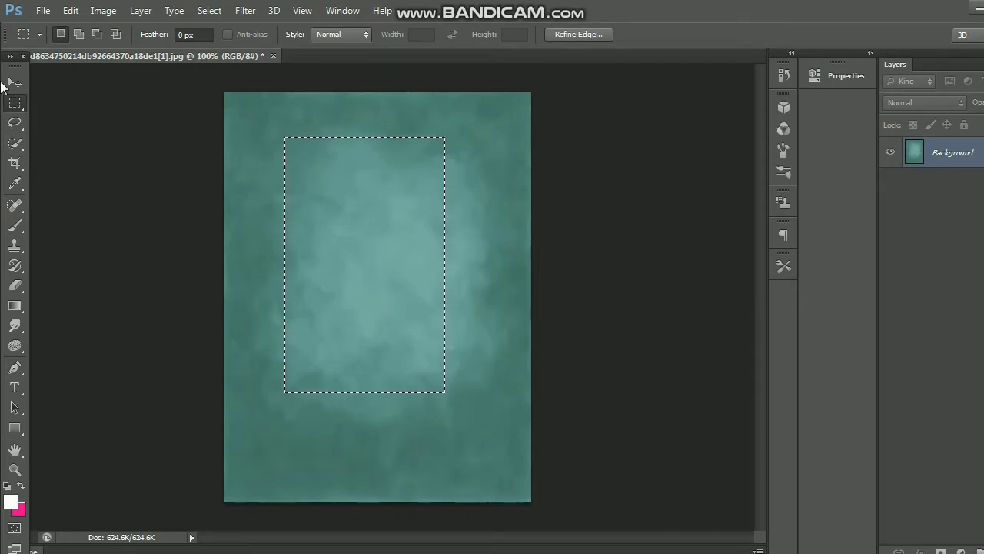
pyautogui.click(11, 83)
pyautogui.hotkey('ctrl', 'd')
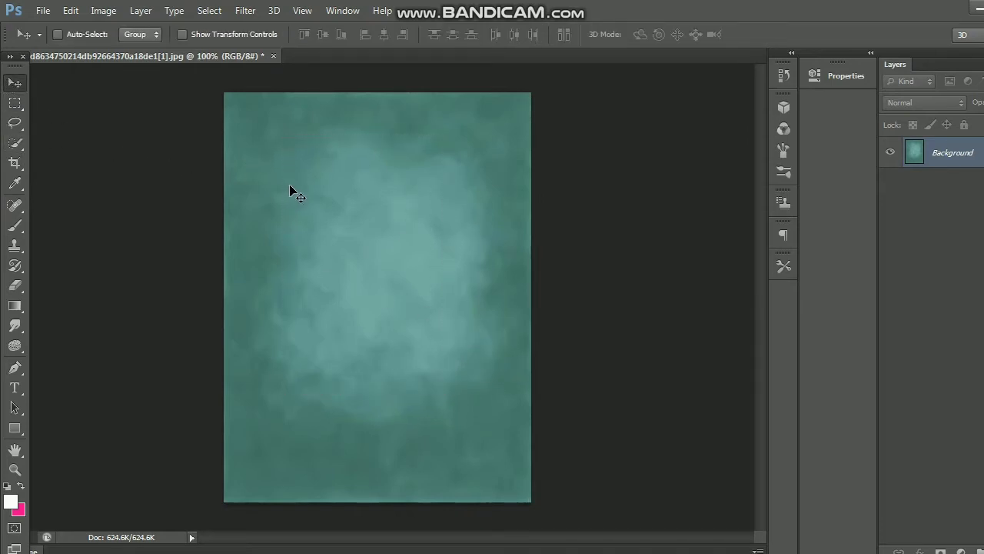
pyautogui.click(15, 103)
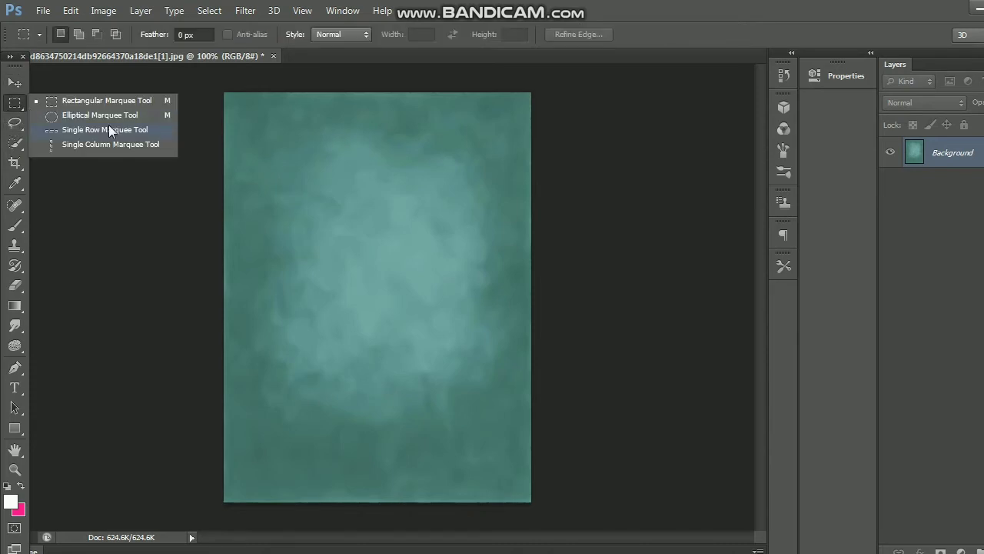
pyautogui.click(106, 117)
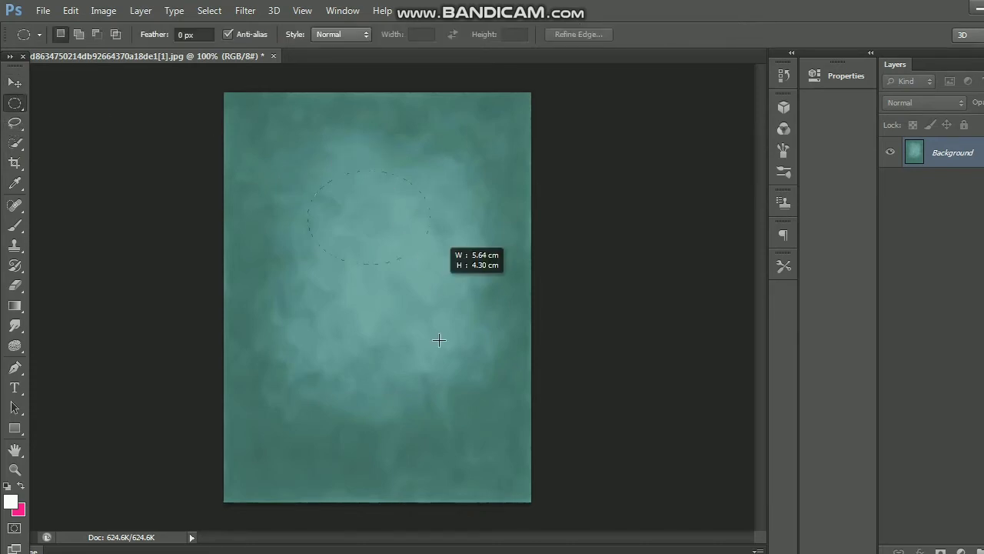
pyautogui.moveTo(417, 416); pyautogui.dragTo(307, 163)
pyautogui.rightClick(386, 251)
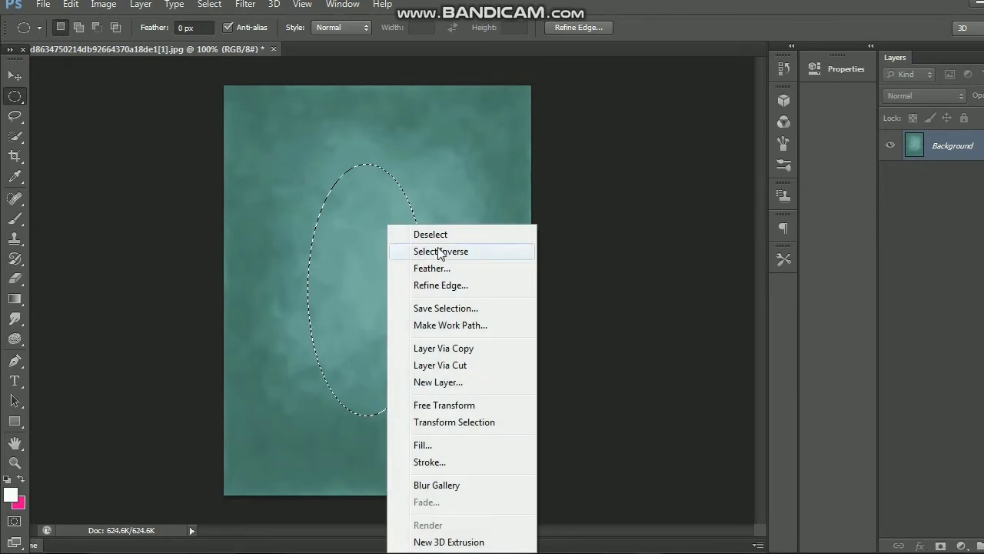
pyautogui.click(436, 235)
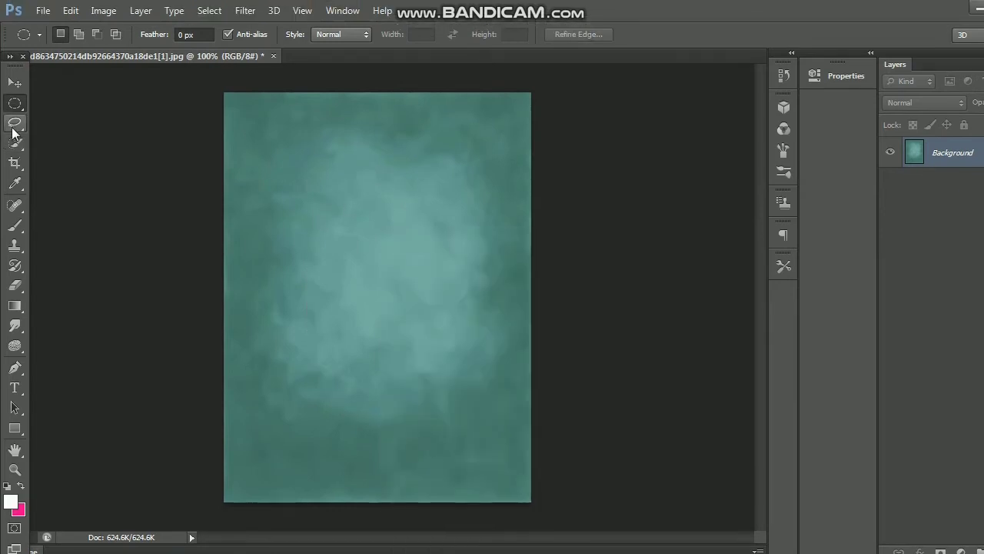
pyautogui.click(17, 125)
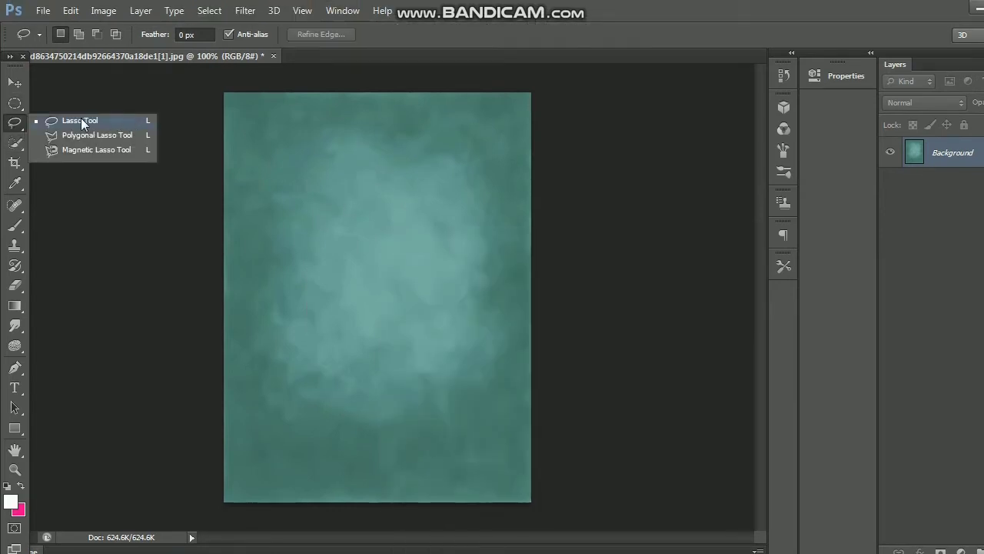
pyautogui.click(303, 204)
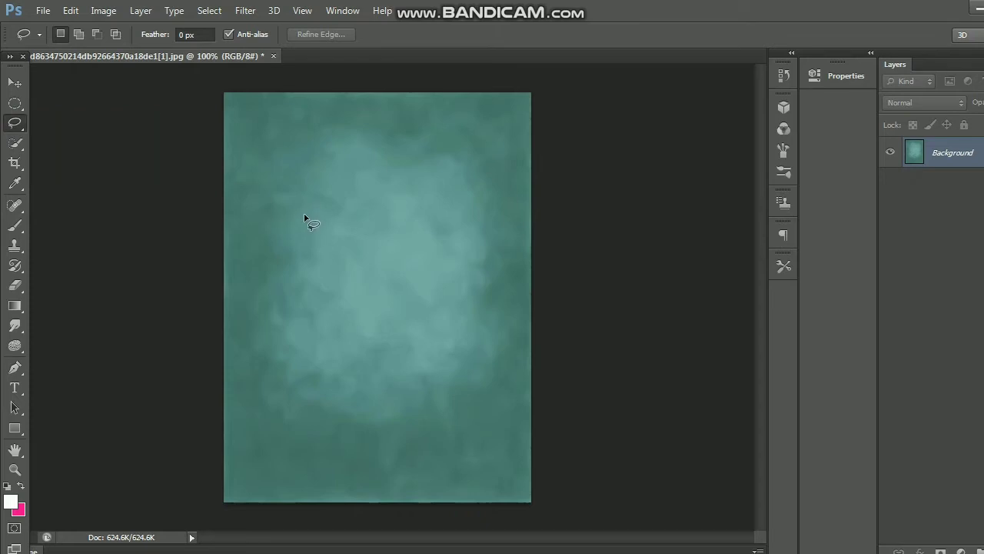
pyautogui.moveTo(304, 215); pyautogui.dragTo(303, 229)
pyautogui.click(304, 289)
pyautogui.moveTo(301, 316); pyautogui.dragTo(303, 329)
pyautogui.click(477, 224)
pyautogui.moveTo(275, 189); pyautogui.dragTo(276, 192)
pyautogui.rightClick(314, 213)
pyautogui.click(366, 224)
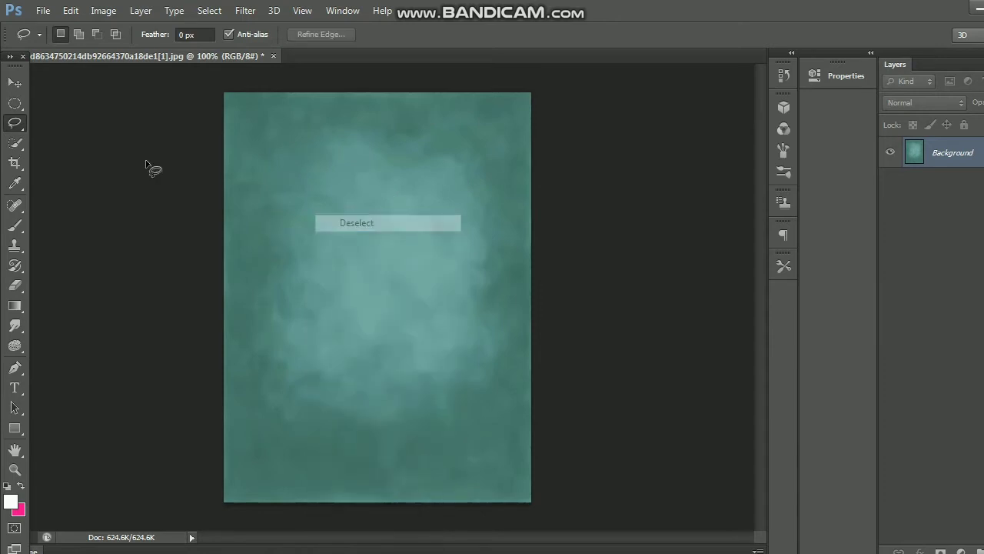
pyautogui.click(18, 142)
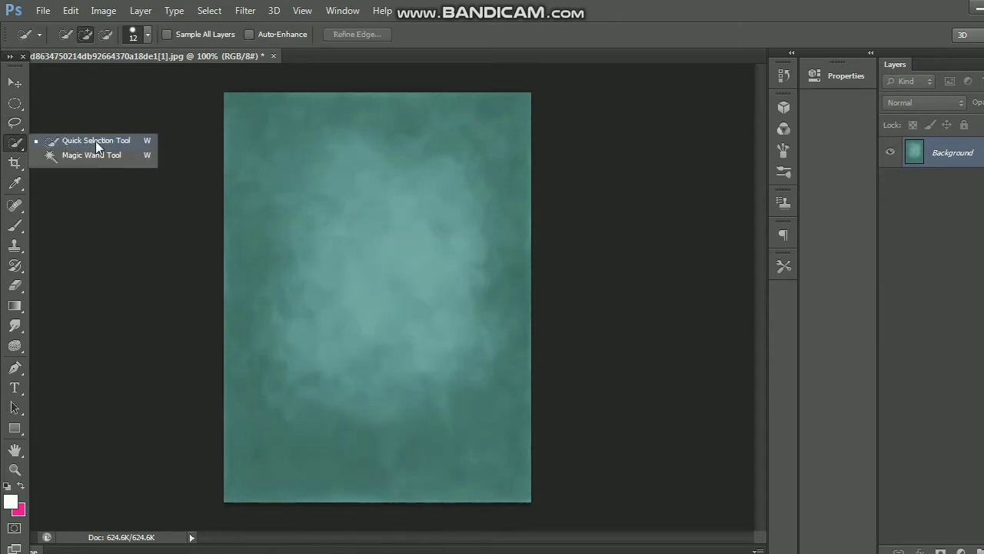
pyautogui.moveTo(309, 145); pyautogui.dragTo(400, 247)
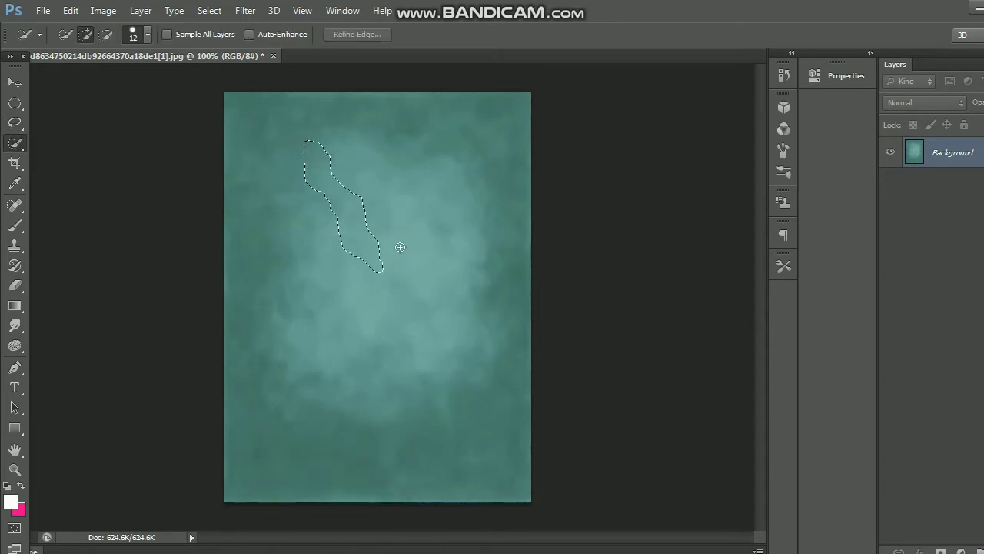
pyautogui.moveTo(412, 181); pyautogui.dragTo(413, 350)
pyautogui.rightClick(336, 199)
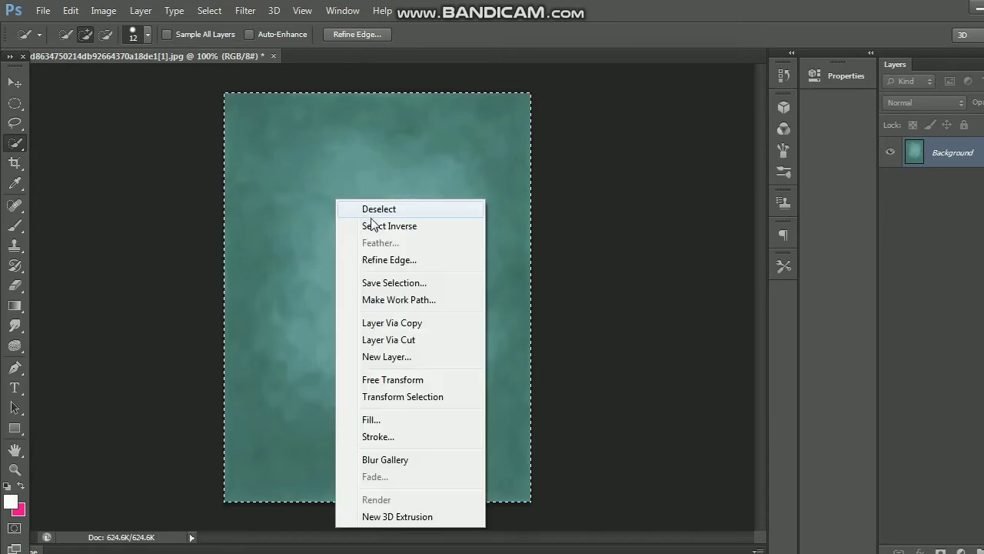
pyautogui.click(380, 209)
pyautogui.click(13, 162)
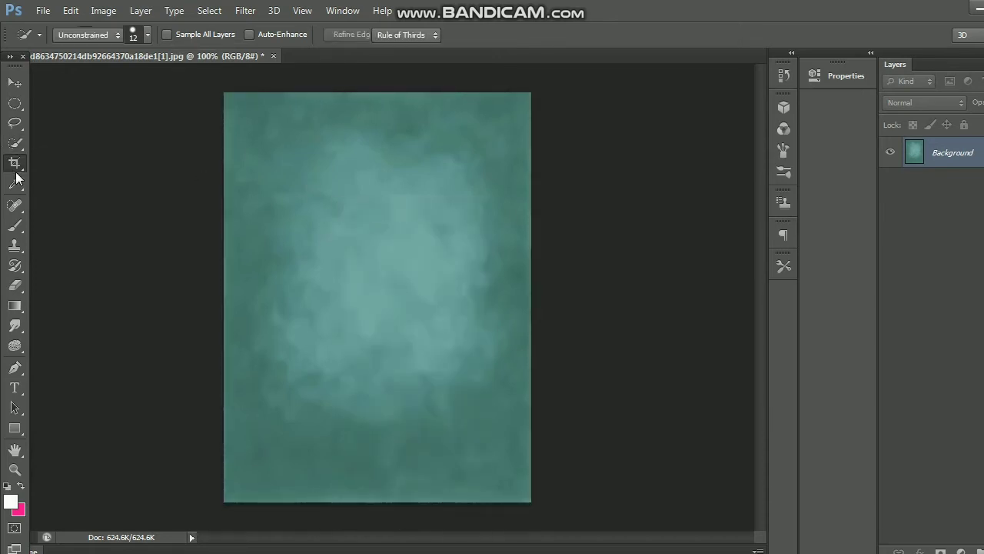
pyautogui.moveTo(540, 466); pyautogui.dragTo(554, 483)
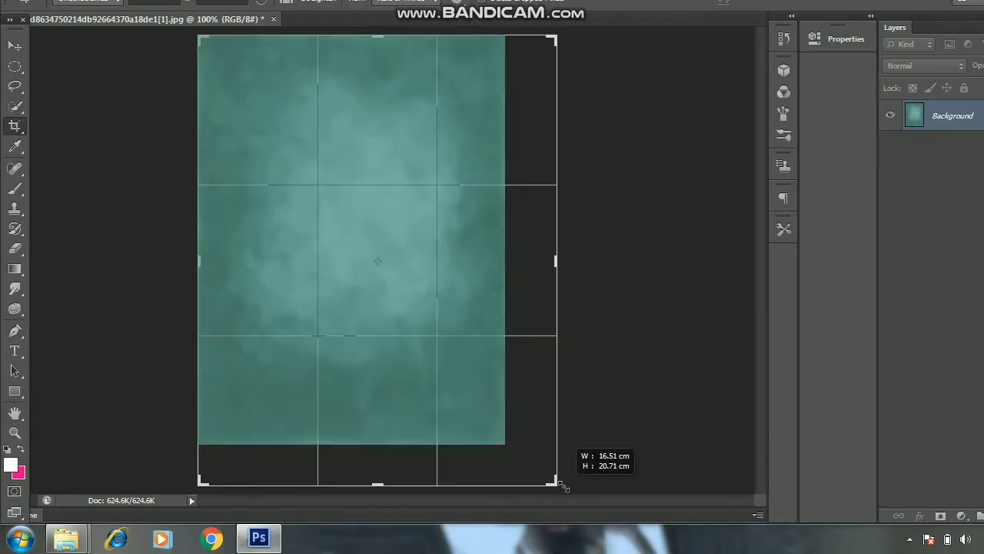
pyautogui.click(13, 84)
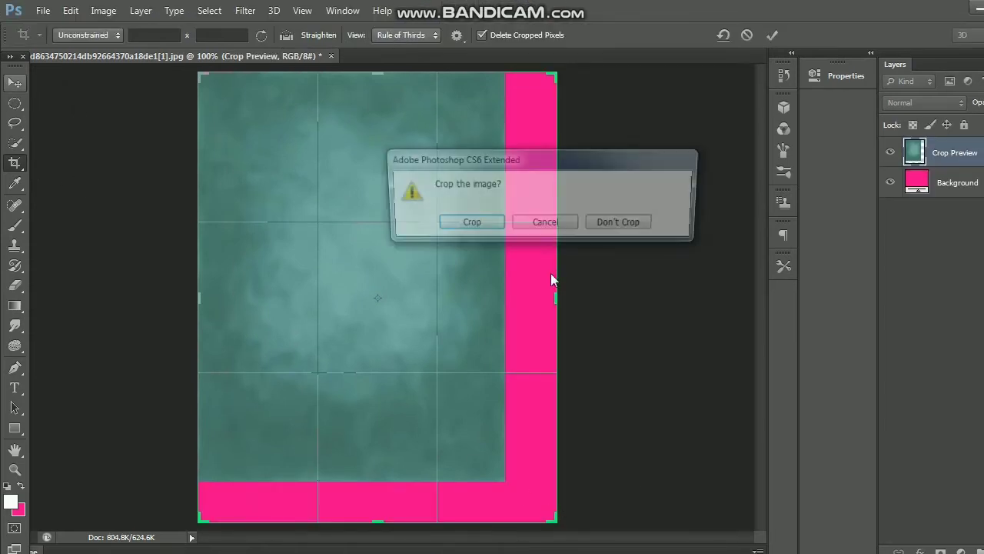
pyautogui.click(475, 228)
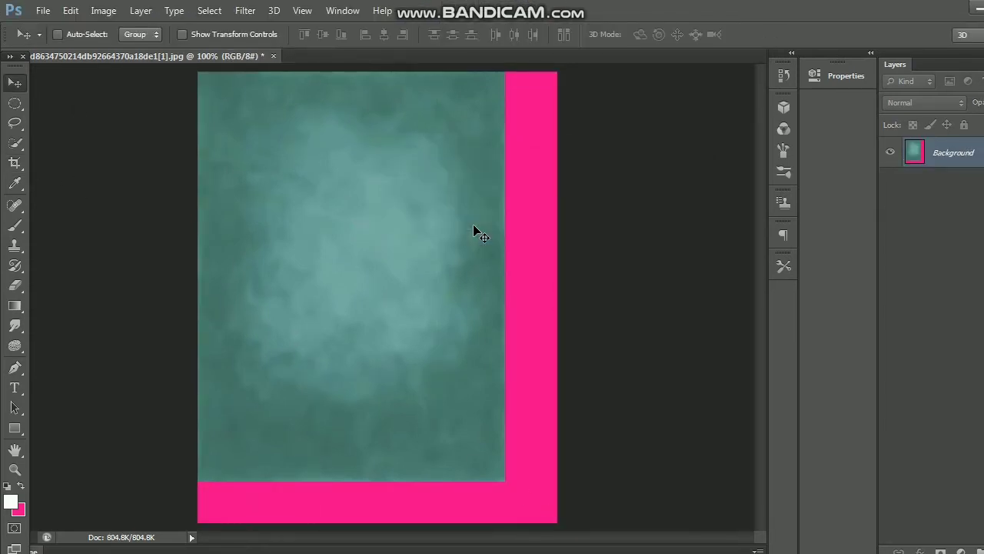
pyautogui.hotkey('ctrl', 'z')
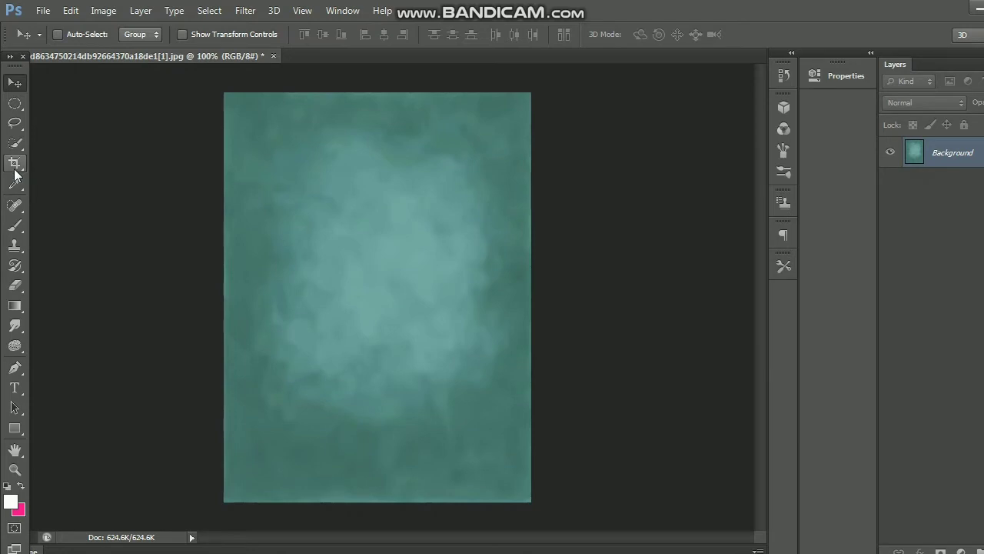
# Sample a teal foreground colour from the texture with the Eyedropper
pyautogui.click(15, 183)
pyautogui.rightClick(17, 190)
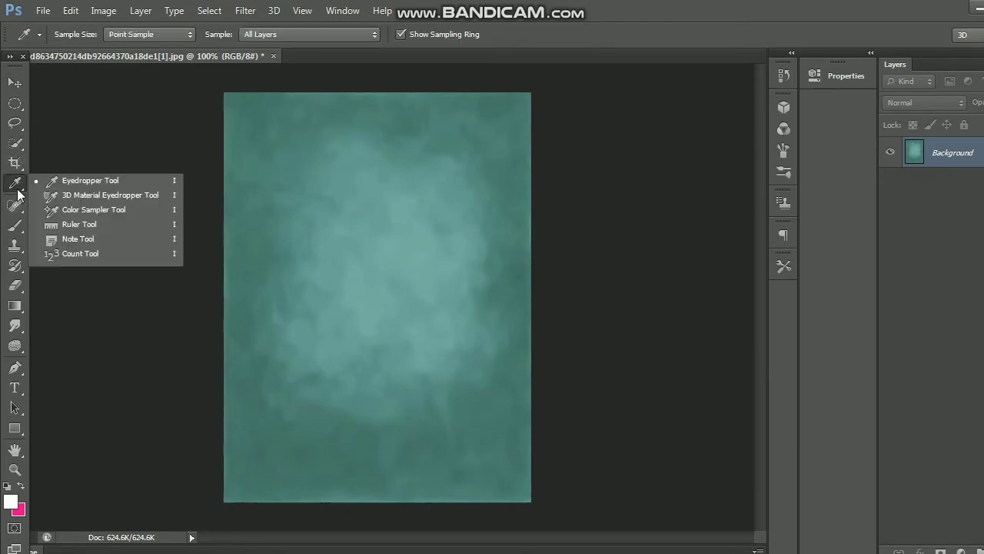
pyautogui.click(89, 187)
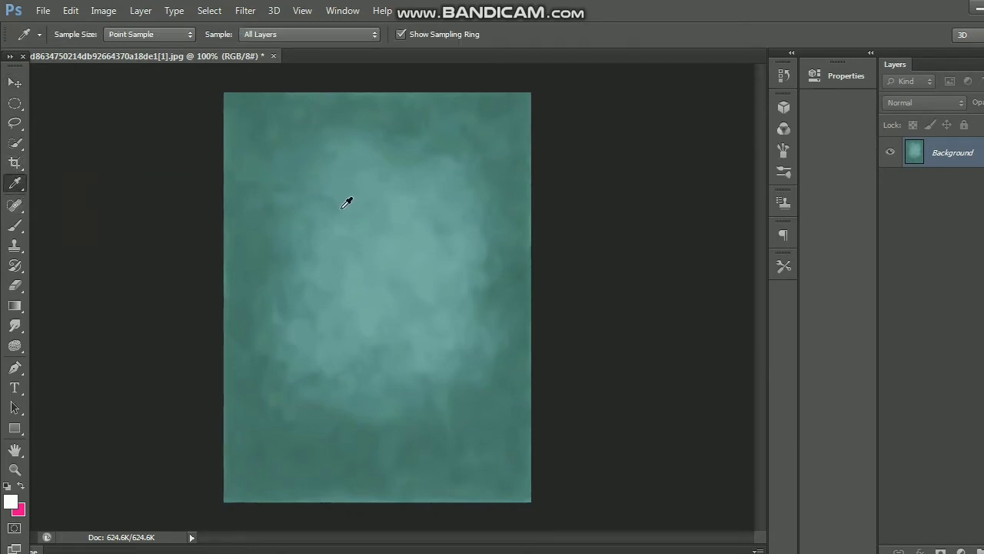
pyautogui.click(360, 280)
pyautogui.moveTo(339, 199); pyautogui.dragTo(389, 229)
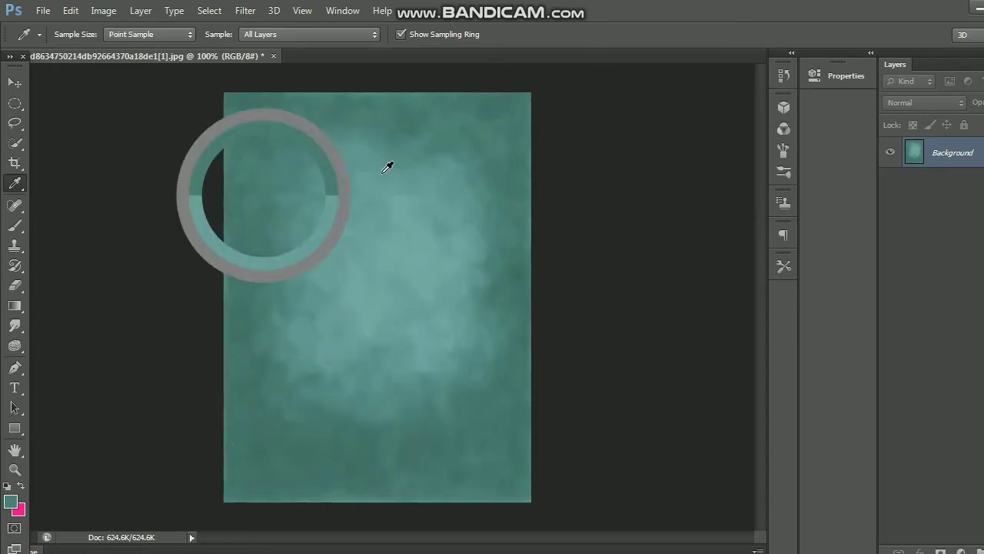
# Place a Color Sampler point on the lower-middle background and collapse the Info panel
pyautogui.rightClick(17, 184)
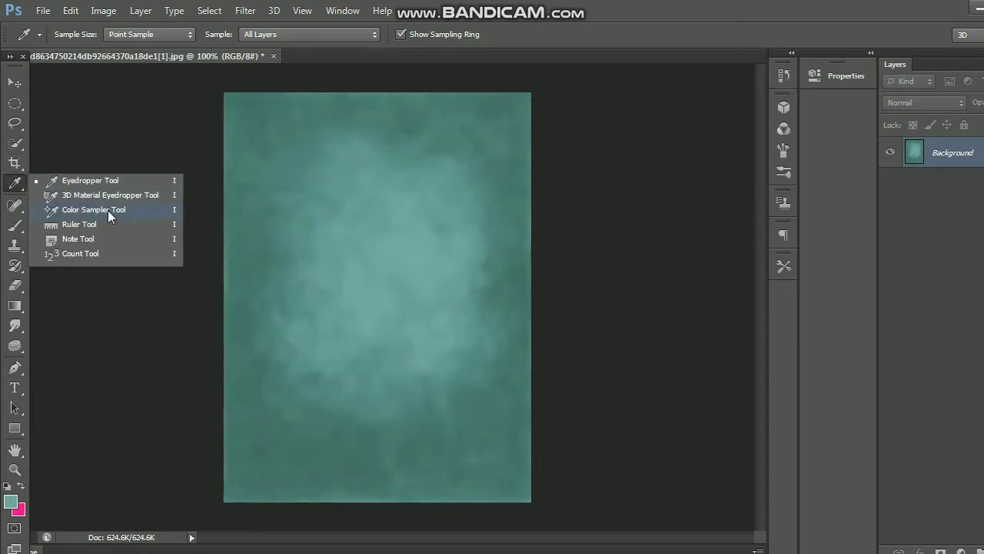
pyautogui.click(110, 195)
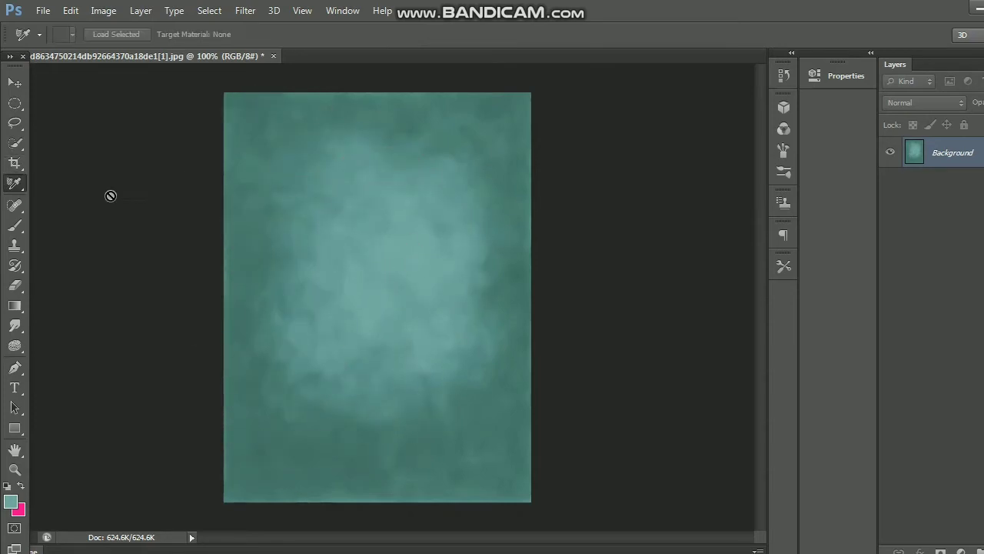
pyautogui.rightClick(17, 186)
pyautogui.click(85, 215)
pyautogui.click(360, 367)
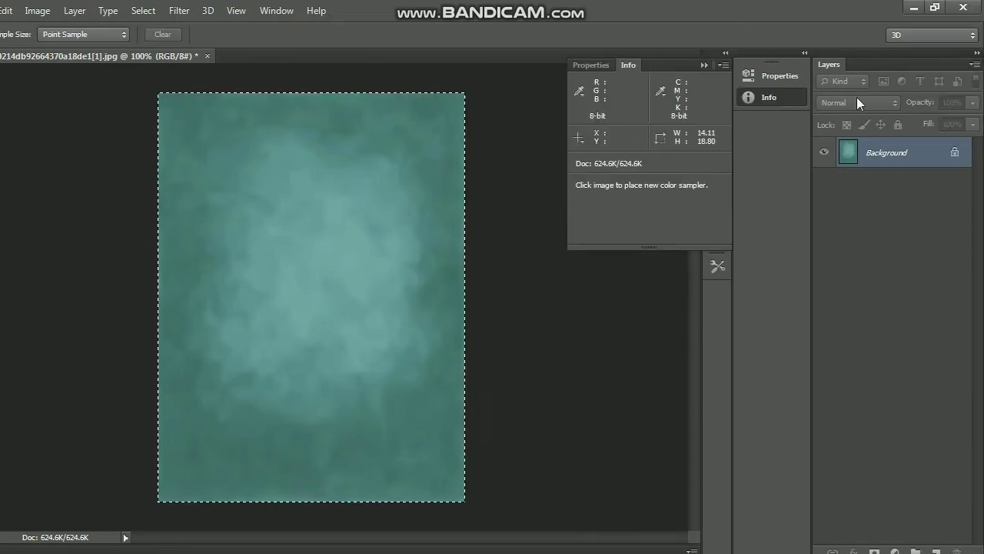
pyautogui.click(705, 63)
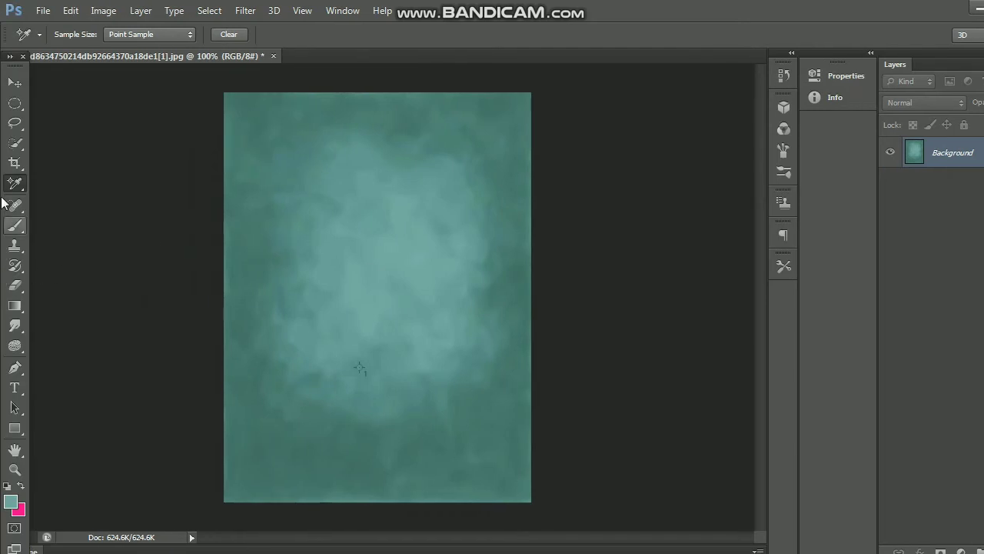
# Spot-heal three strokes over the lower-left background using a 115-size brush
pyautogui.click(14, 203)
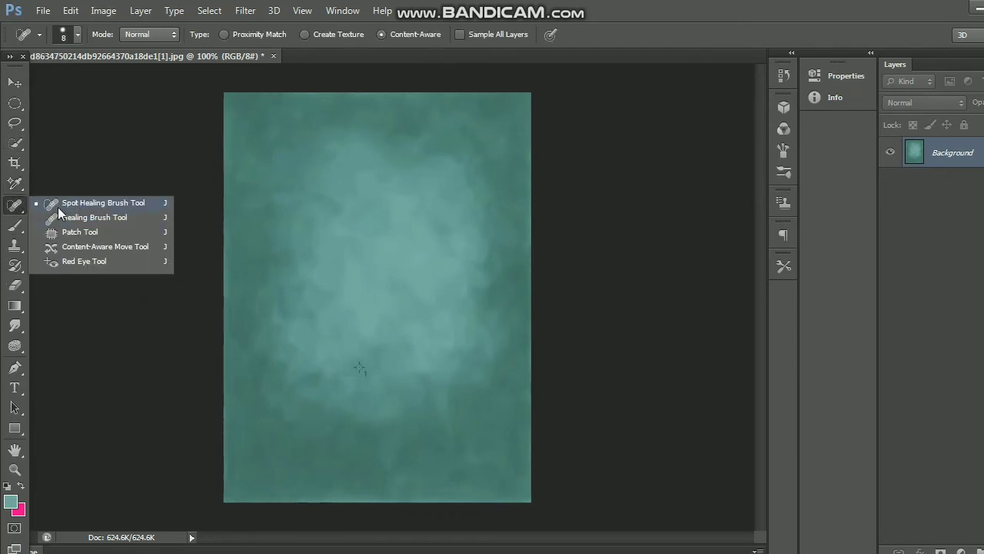
pyautogui.click(58, 204)
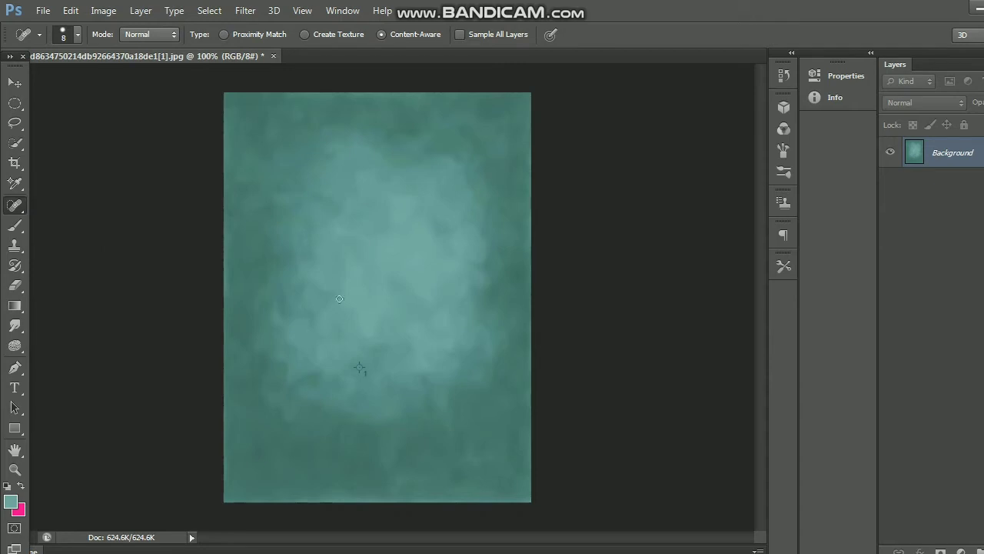
pyautogui.rightClick(395, 315)
pyautogui.moveTo(491, 344)
pyautogui.mouseDown()
pyautogui.moveTo(397, 354)
pyautogui.moveTo(413, 398)
pyautogui.mouseUp()
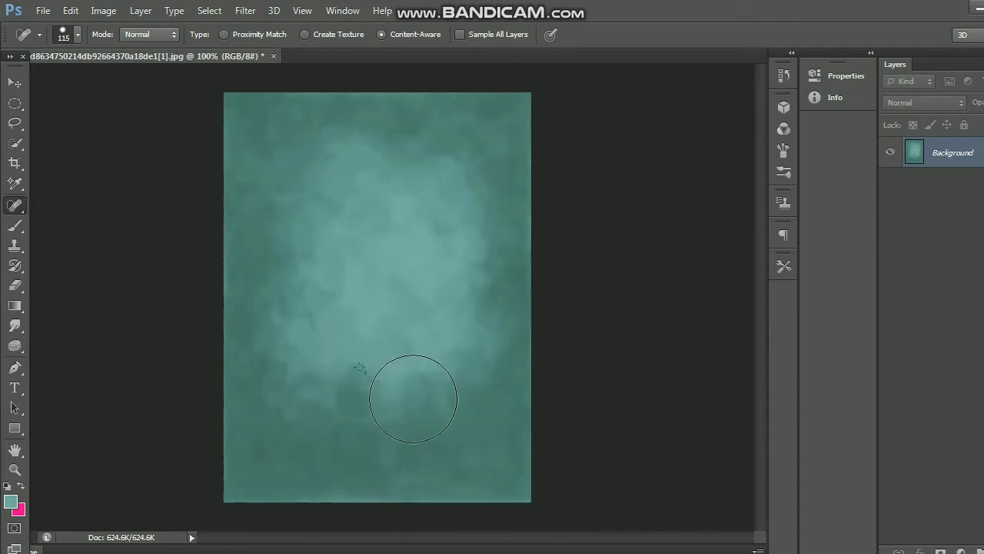
pyautogui.moveTo(338, 371); pyautogui.dragTo(330, 219)
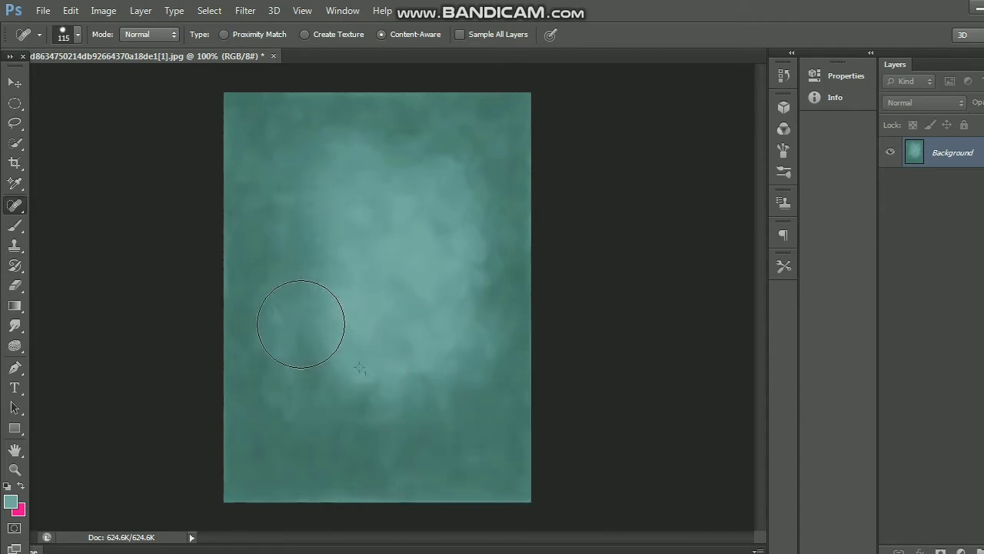
pyautogui.moveTo(301, 324); pyautogui.dragTo(338, 188)
pyautogui.moveTo(313, 252)
pyautogui.mouseDown()
pyautogui.moveTo(325, 338)
pyautogui.moveTo(380, 363)
pyautogui.mouseUp()
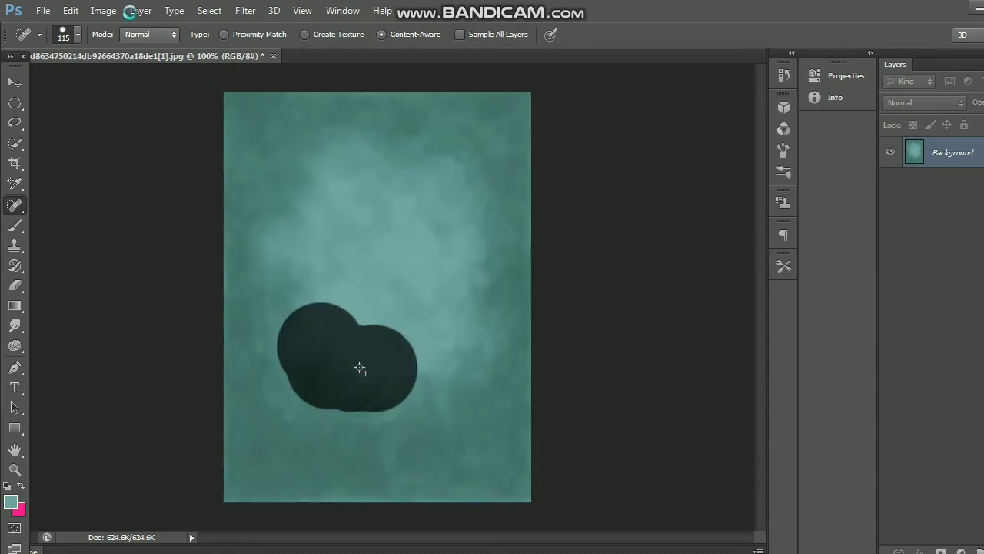
# Open the cap-wearing portrait photo and heal a stroke across the cap and face
pyautogui.click(43, 11)
pyautogui.click(51, 42)
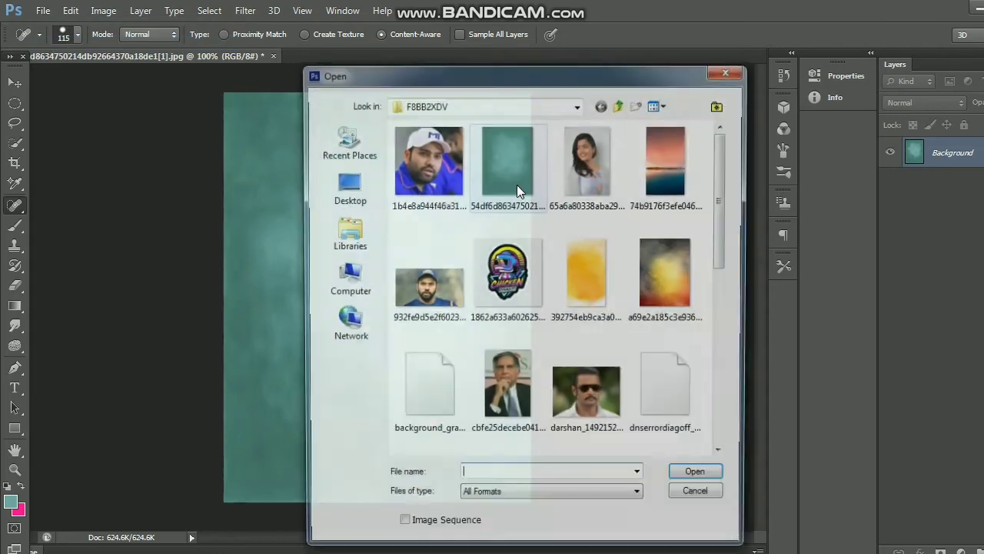
pyautogui.doubleClick(432, 300)
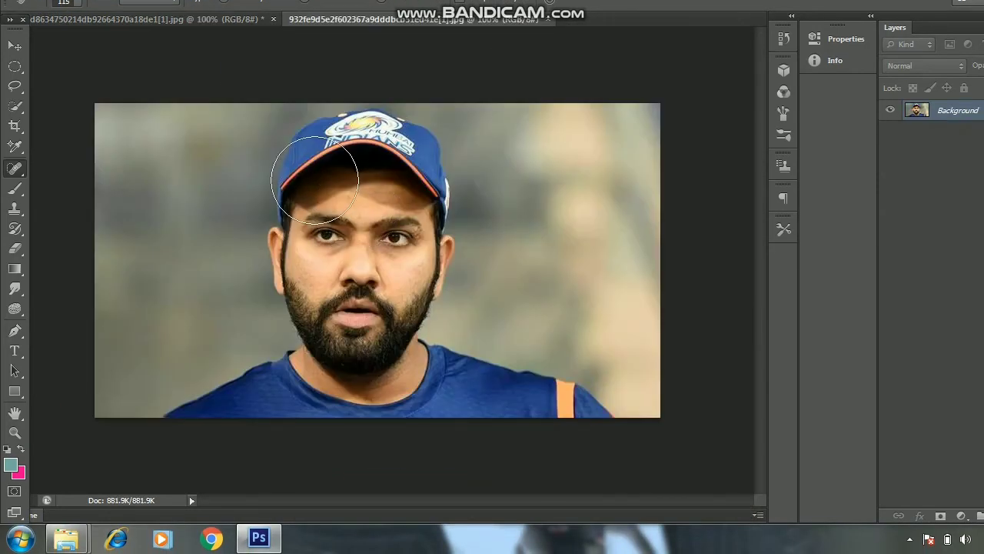
pyautogui.moveTo(314, 179)
pyautogui.mouseDown()
pyautogui.moveTo(391, 322)
pyautogui.moveTo(243, 427)
pyautogui.moveTo(604, 416)
pyautogui.mouseUp()
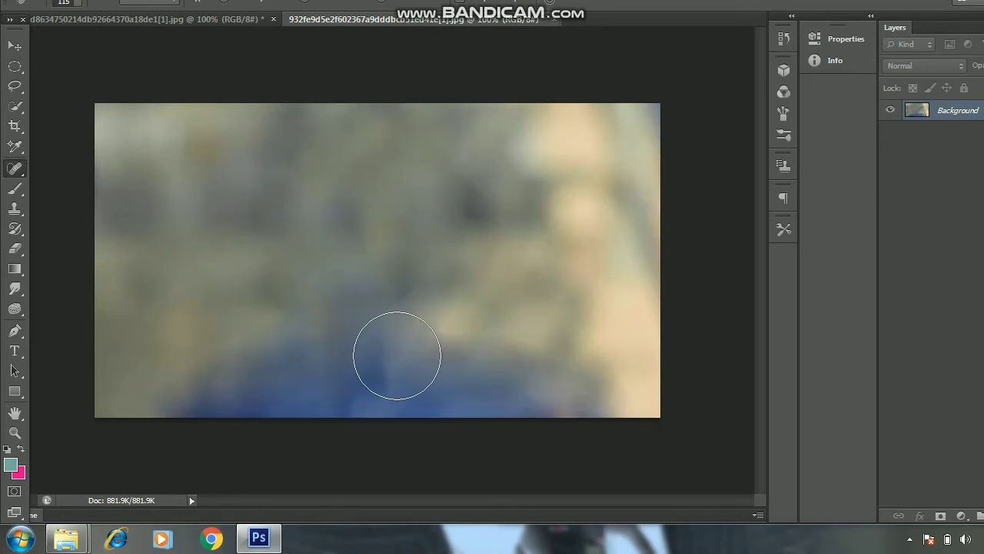
# Spot-heal along the bottom, then fill an oval on the left with the bubbly pattern
pyautogui.moveTo(395, 356)
pyautogui.mouseDown()
pyautogui.moveTo(191, 406)
pyautogui.moveTo(558, 384)
pyautogui.mouseUp()
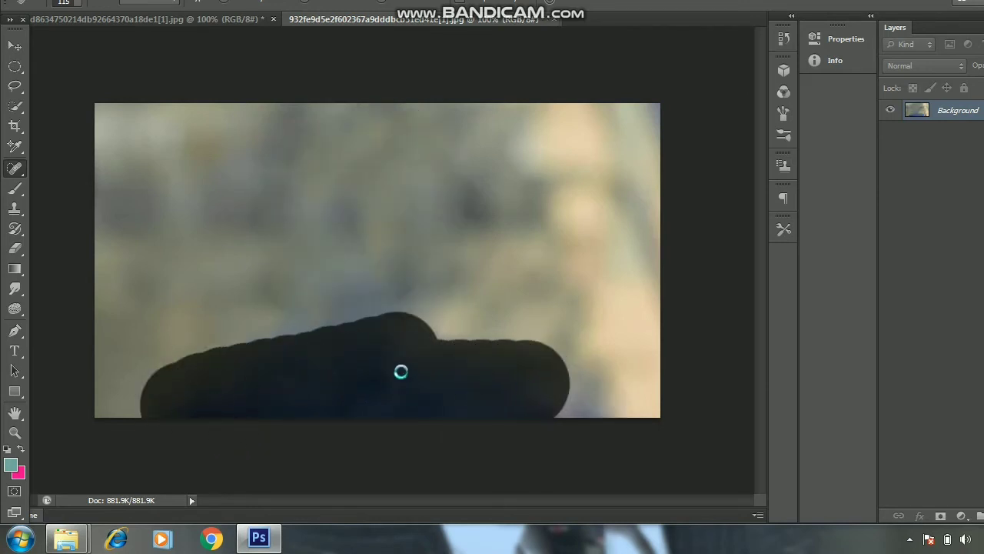
pyautogui.moveTo(341, 345); pyautogui.dragTo(477, 384)
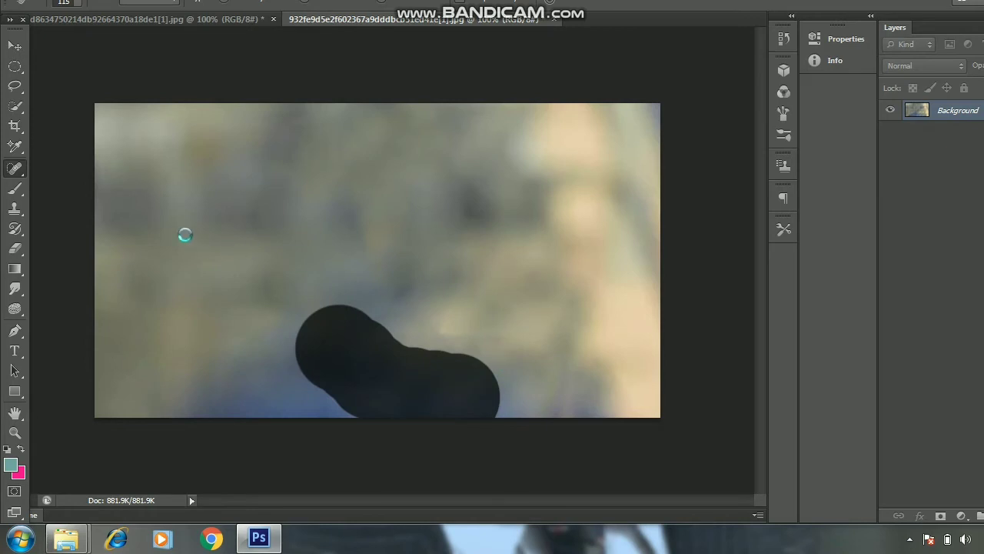
pyautogui.rightClick(6, 168)
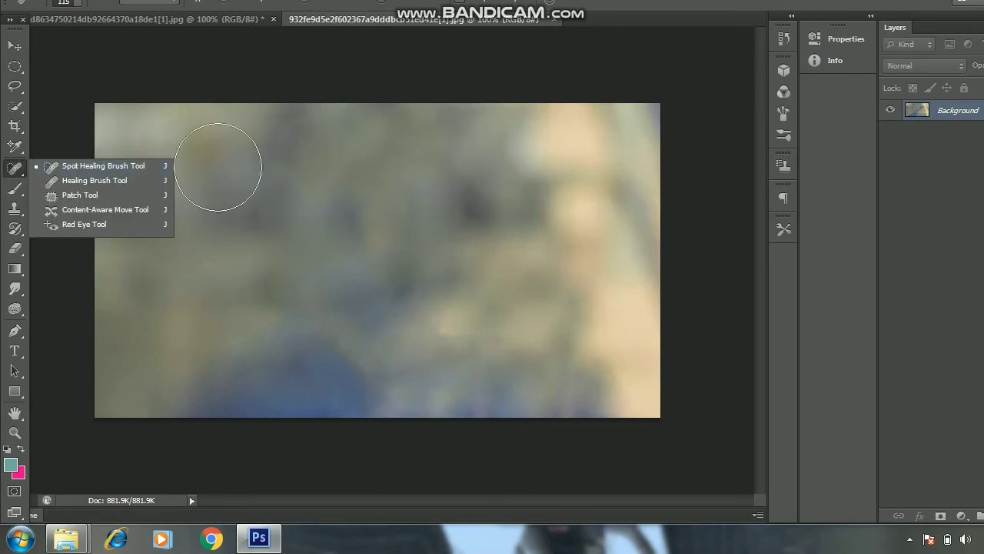
pyautogui.click(86, 195)
pyautogui.moveTo(215, 200); pyautogui.dragTo(217, 199)
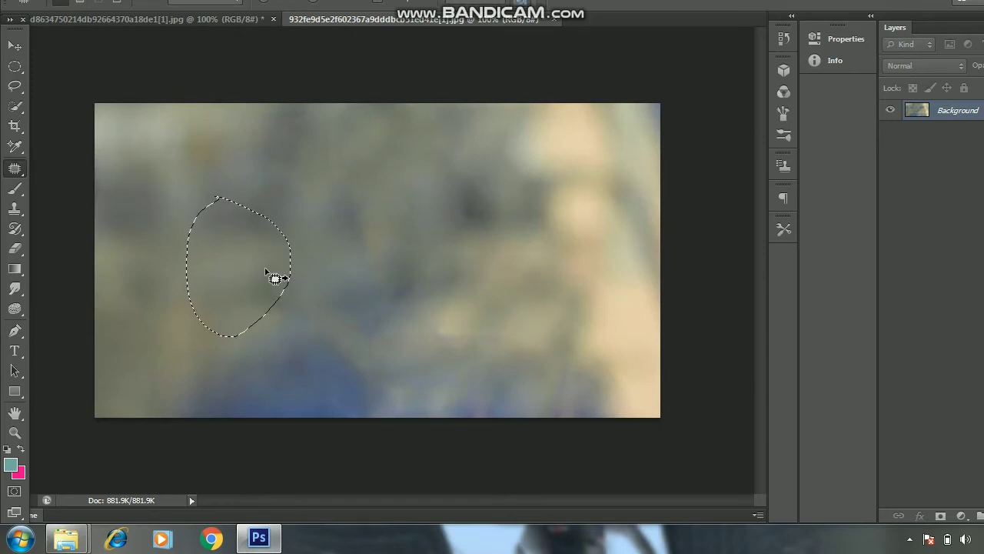
pyautogui.rightClick(251, 263)
pyautogui.click(315, 273)
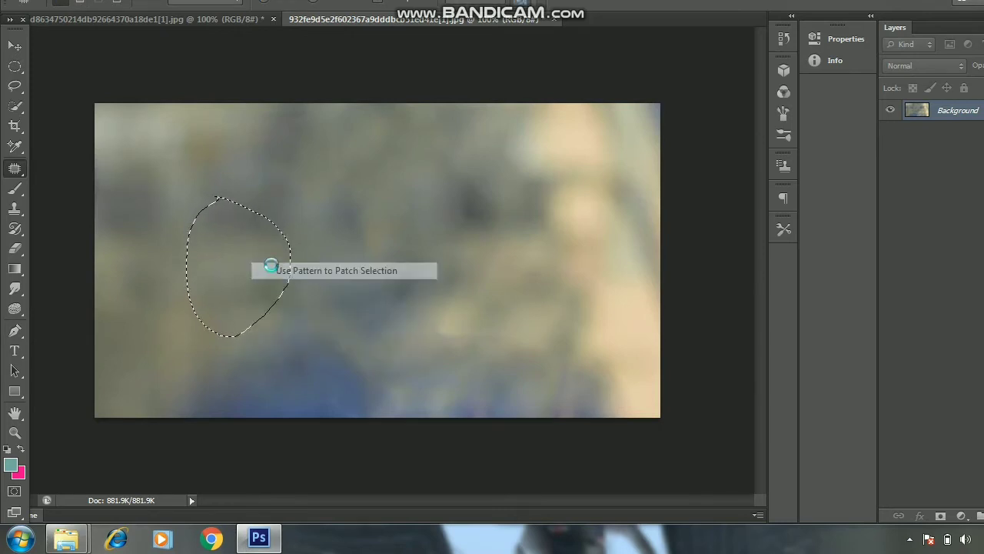
pyautogui.moveTo(261, 250); pyautogui.dragTo(464, 247)
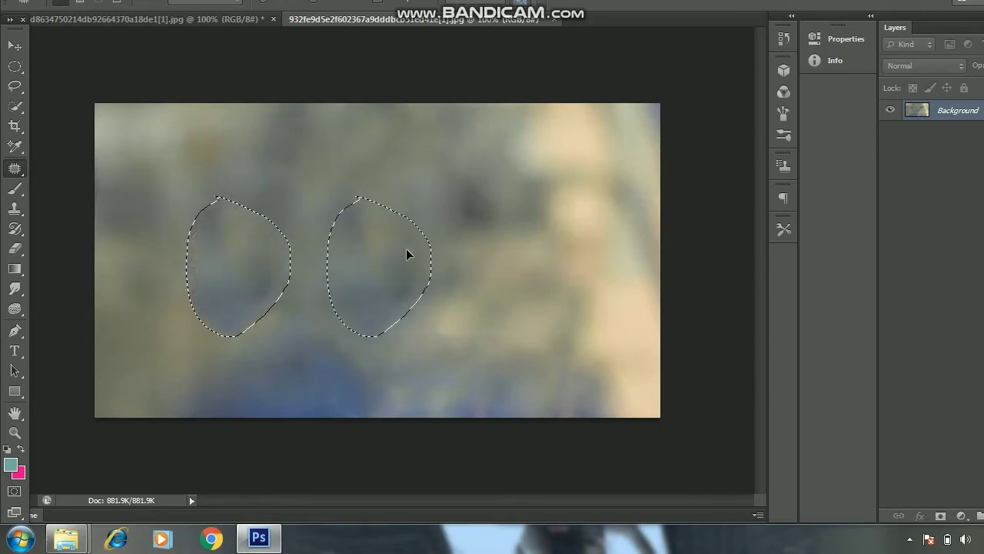
# Copy the bubbly patch onto the right side using Patch as Destination
pyautogui.rightClick(233, 252)
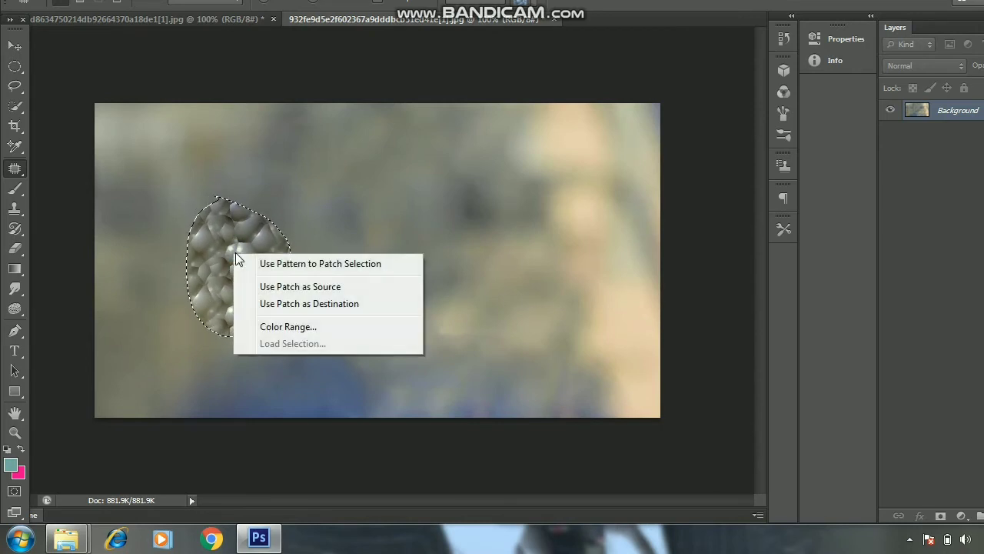
pyautogui.click(295, 304)
pyautogui.moveTo(223, 257); pyautogui.dragTo(534, 250)
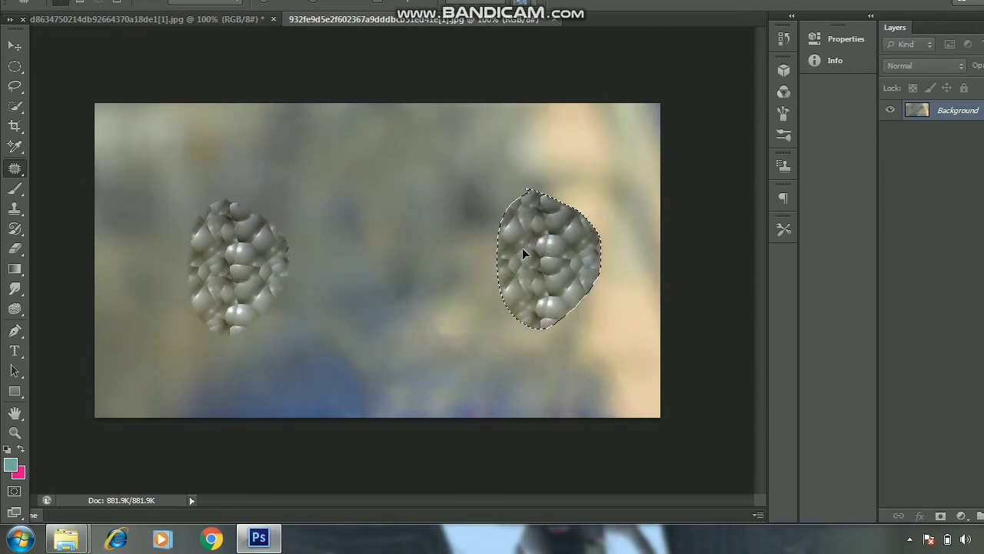
pyautogui.rightClick(549, 247)
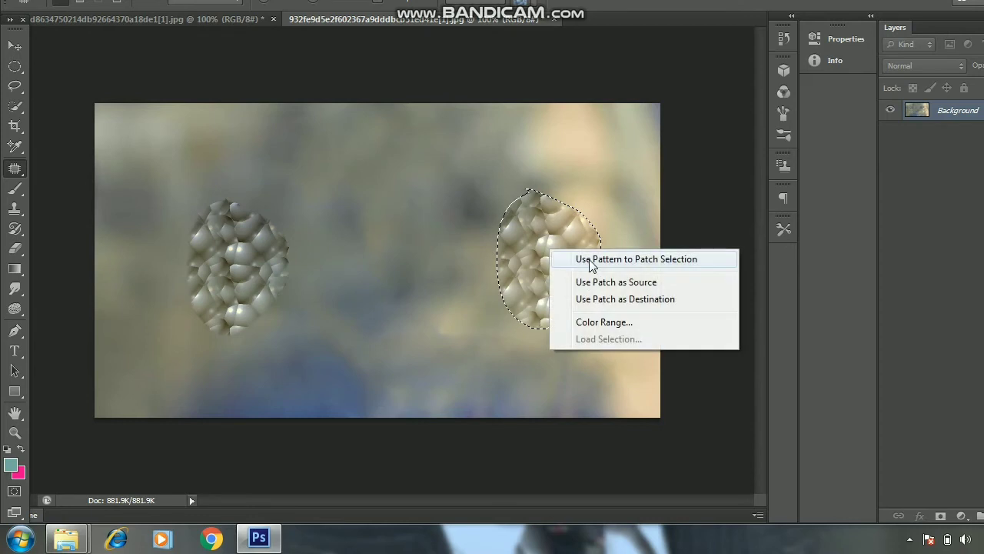
pyautogui.click(392, 189)
pyautogui.hotkey('ctrl', 'z')
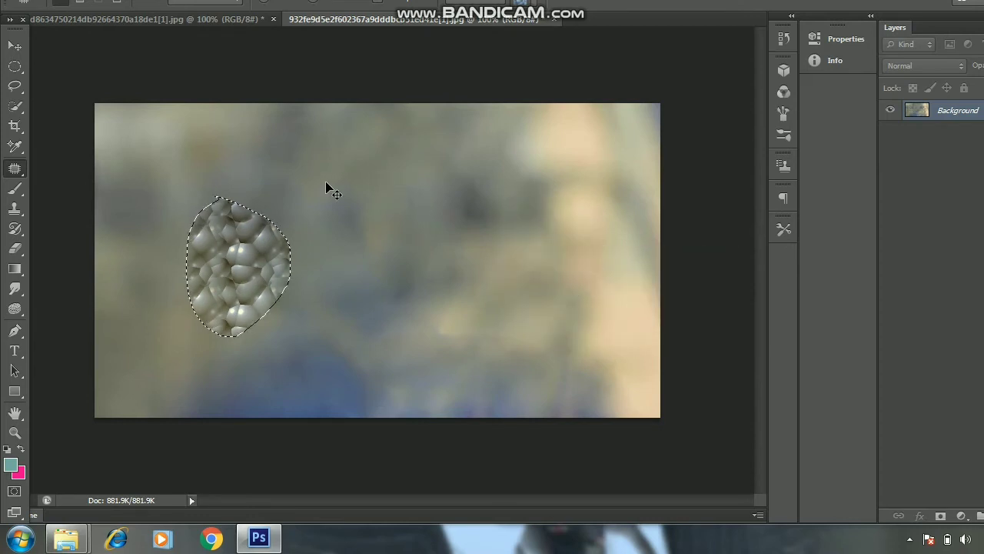
pyautogui.hotkey('ctrl', 'z')
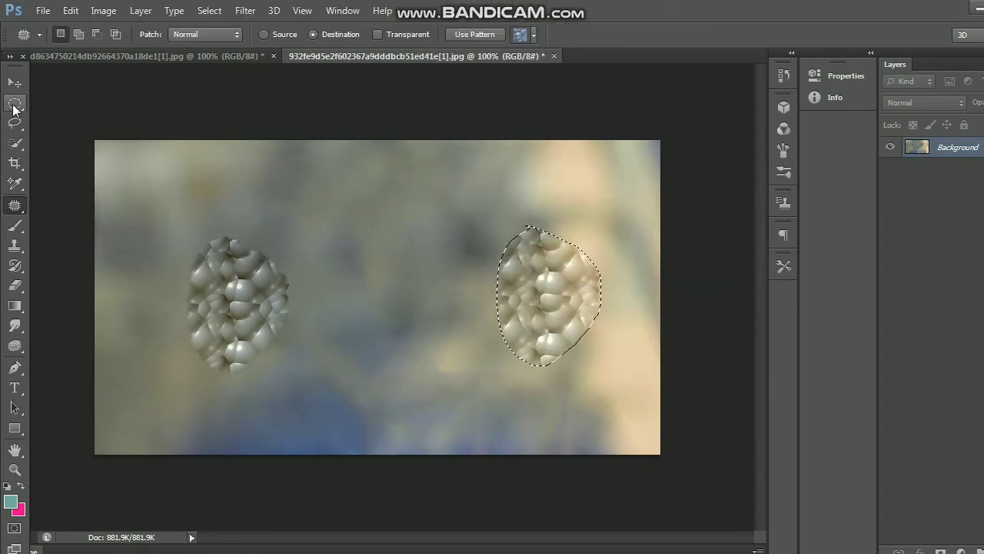
pyautogui.click(14, 143)
# Deselect, dismiss the crop prompt, and step back past both bubbly pattern patches
pyautogui.rightClick(331, 216)
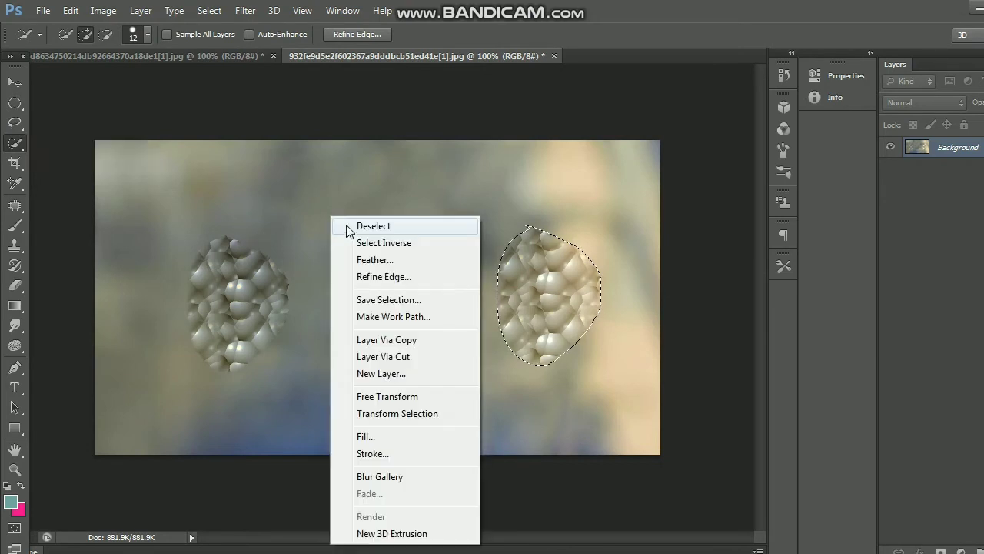
pyautogui.click(361, 230)
pyautogui.press('c')
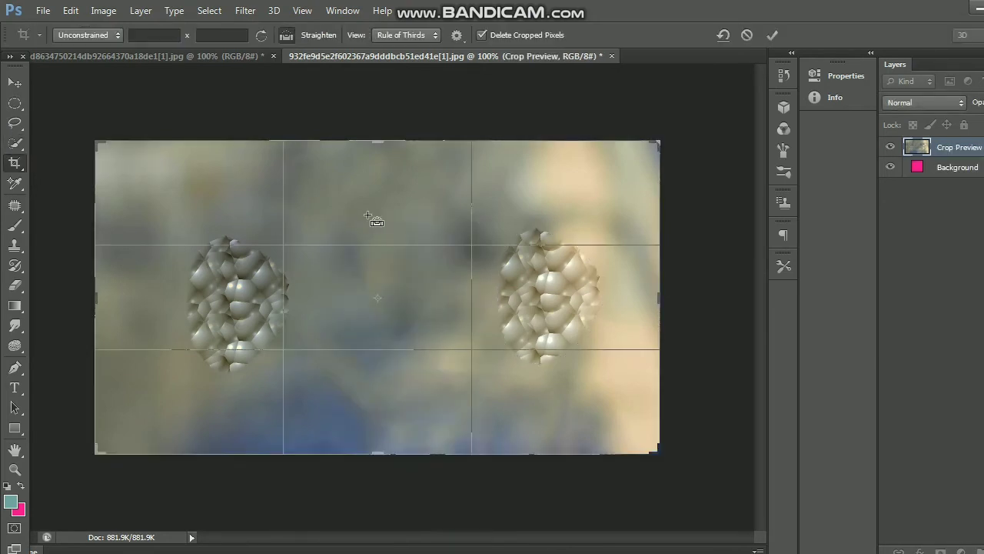
pyautogui.click(25, 79)
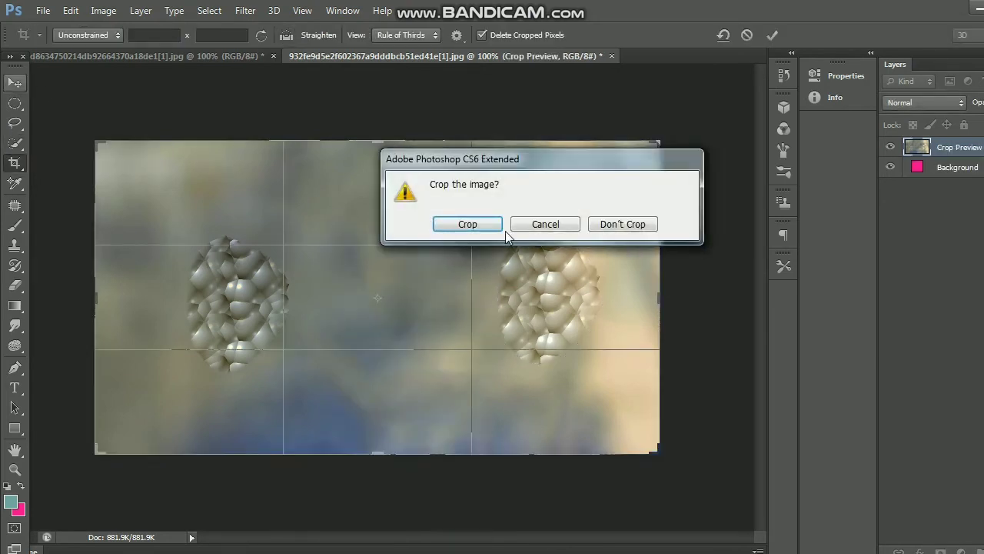
pyautogui.click(623, 225)
pyautogui.hotkey('ctrl', 'alt', 'z')
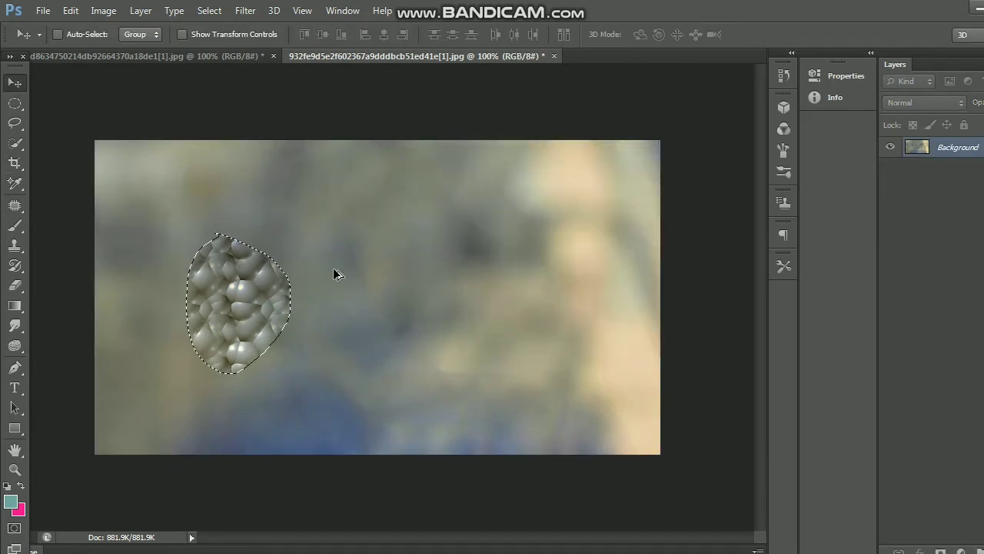
pyautogui.hotkey('ctrl', 'alt', 'z')
pyautogui.hotkey('ctrl', 'shift', 'z')
pyautogui.hotkey('ctrl', 'shift', 'z')
pyautogui.hotkey('ctrl', 'alt', 'z')
pyautogui.hotkey('ctrl', 'alt', 'z')
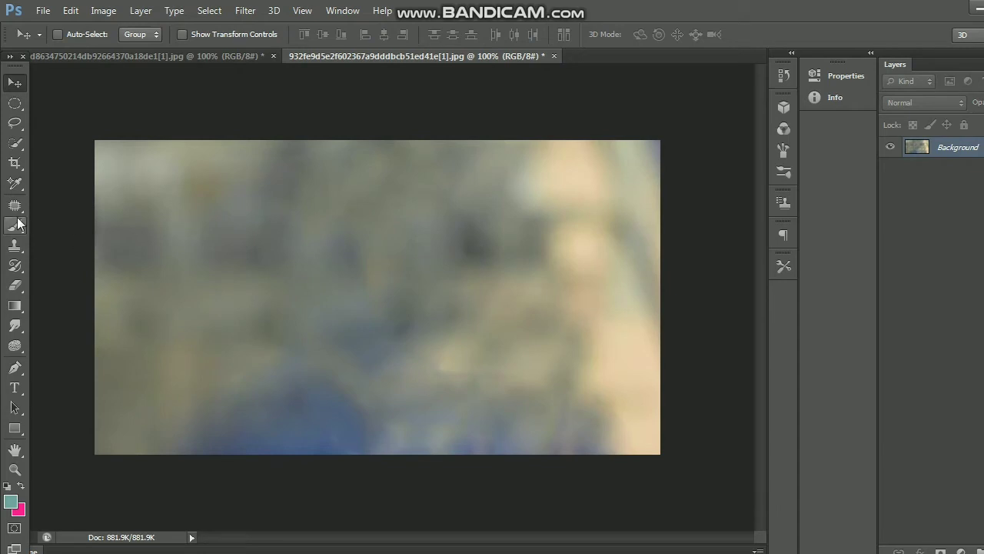
# Paint teal brush strokes over the left-centre and right-centre of the photo
pyautogui.click(18, 224)
pyautogui.click(53, 226)
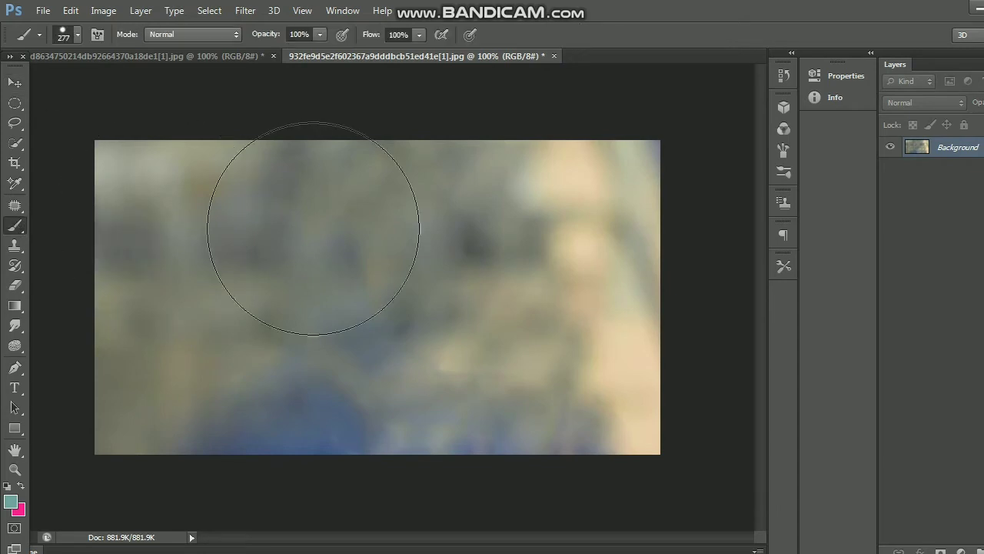
pyautogui.moveTo(312, 213)
pyautogui.mouseDown()
pyautogui.moveTo(185, 282)
pyautogui.moveTo(146, 338)
pyautogui.mouseUp()
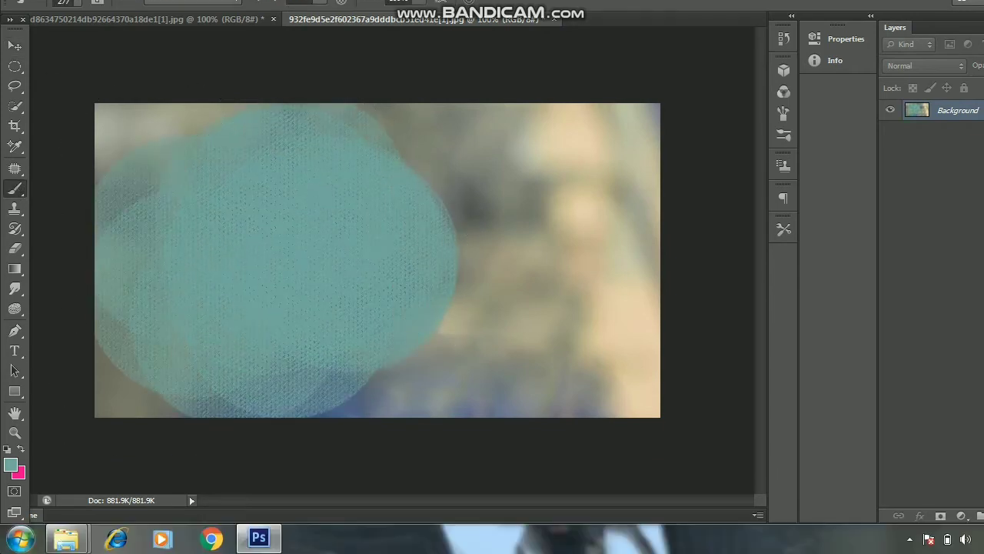
pyautogui.moveTo(489, 266)
pyautogui.mouseDown()
pyautogui.moveTo(506, 178)
pyautogui.moveTo(409, 255)
pyautogui.mouseUp()
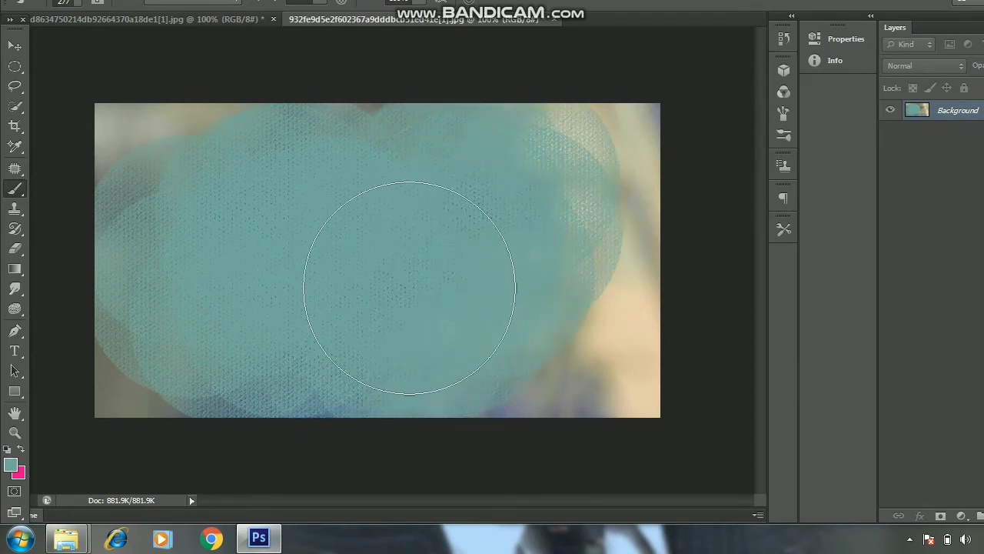
# Switch to the 20 px snowflake brush preset and paint teal strokes at the top-left and right edge
pyautogui.rightClick(389, 231)
pyautogui.scroll(-3, 465, 367)
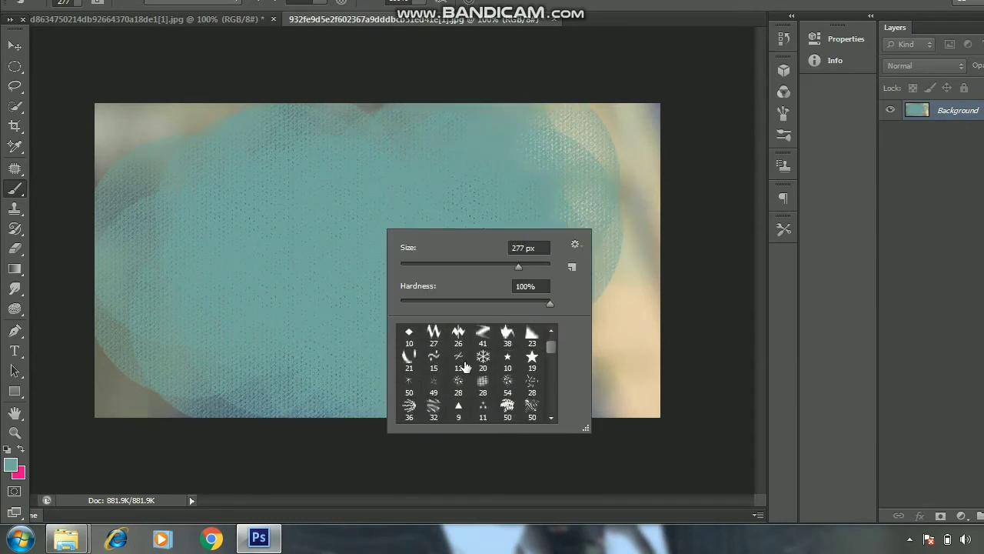
pyautogui.click(459, 360)
pyautogui.click(482, 359)
pyautogui.click(226, 228)
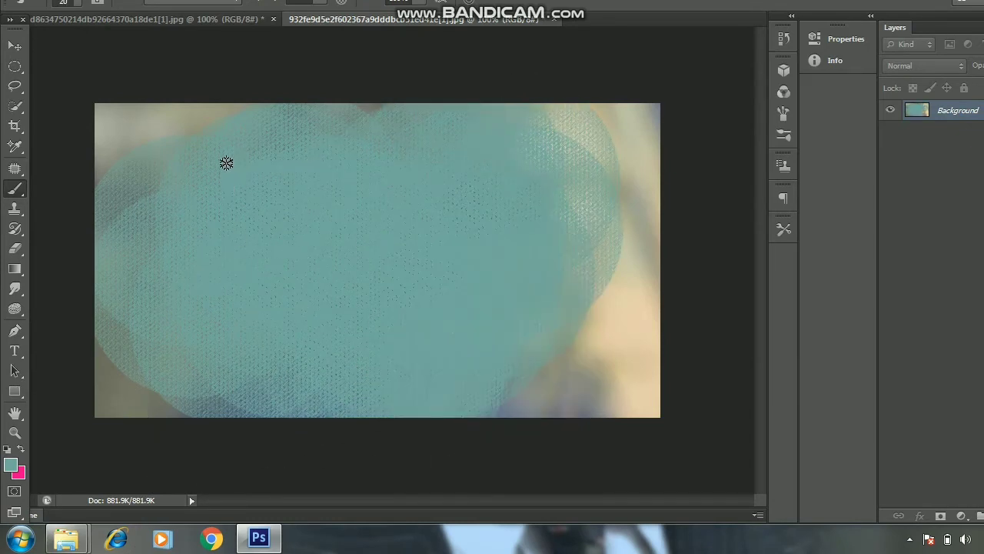
pyautogui.moveTo(226, 160)
pyautogui.mouseDown()
pyautogui.moveTo(167, 205)
pyautogui.moveTo(138, 212)
pyautogui.mouseUp()
pyautogui.moveTo(592, 253); pyautogui.dragTo(617, 293)
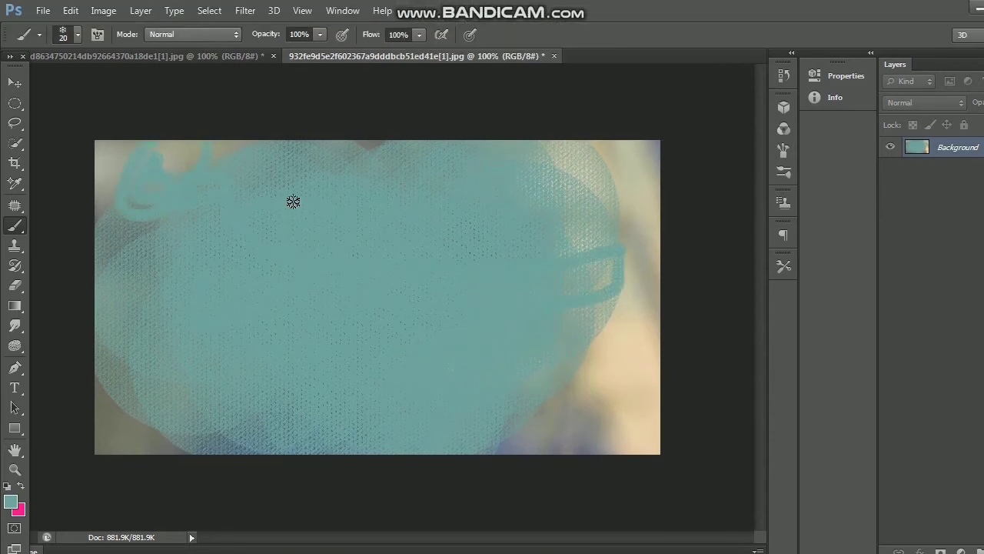
# Undo all the painted teal strokes with Ctrl+Alt+Z
pyautogui.rightClick(297, 194)
pyautogui.click(319, 163)
pyautogui.hotkey('ctrl', 'alt', 'z')
pyautogui.hotkey('ctrl', 'alt', 'z')
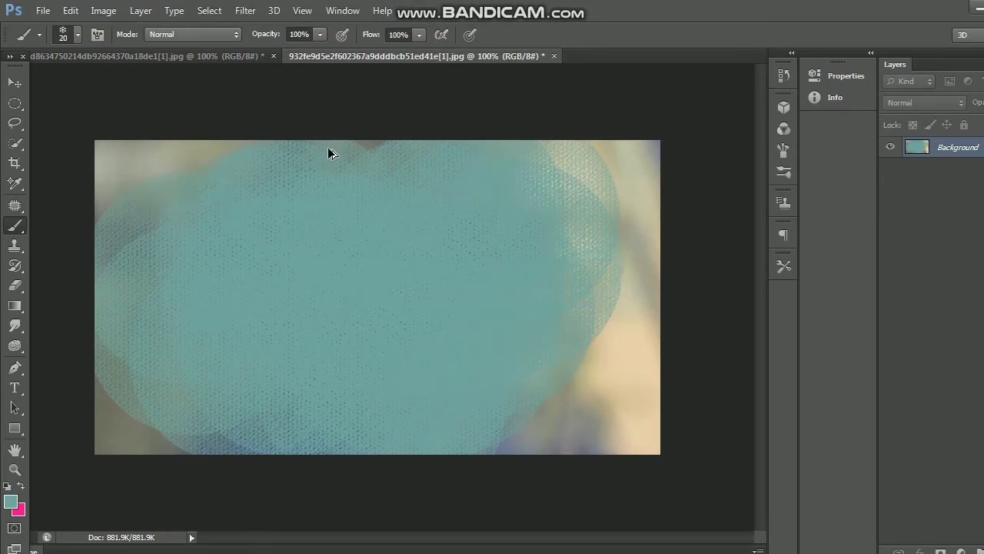
pyautogui.hotkey('ctrl', 'alt', 'z')
pyautogui.hotkey('ctrl', 'alt', 'z')
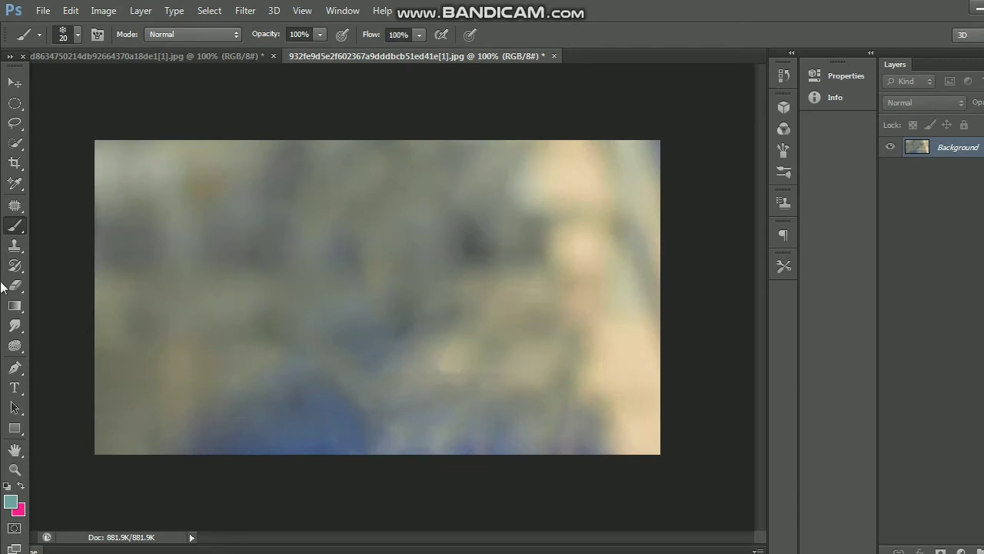
# Paint stylised Art History Brush strokes over the face, cap, eyes, beard and shirt
pyautogui.click(14, 247)
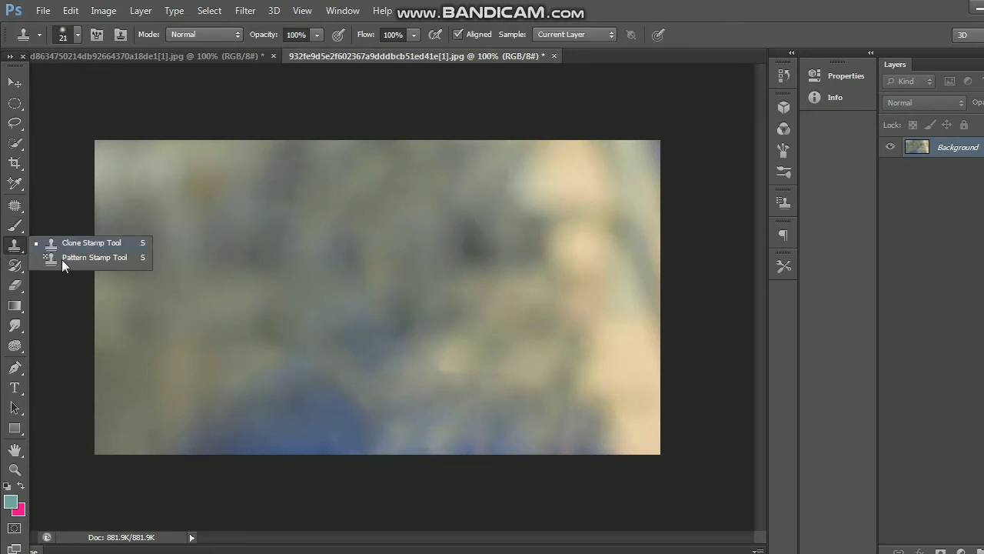
pyautogui.click(15, 266)
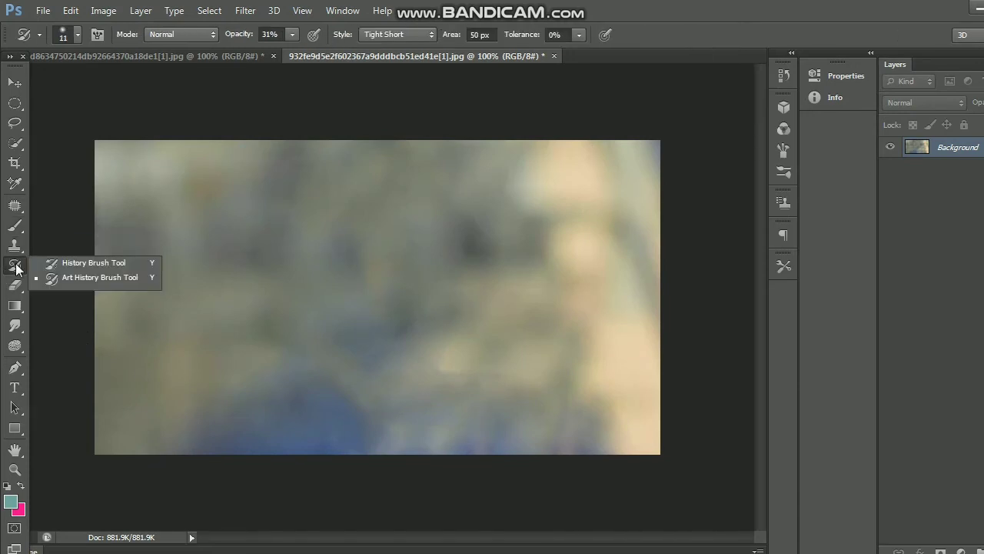
pyautogui.click(67, 266)
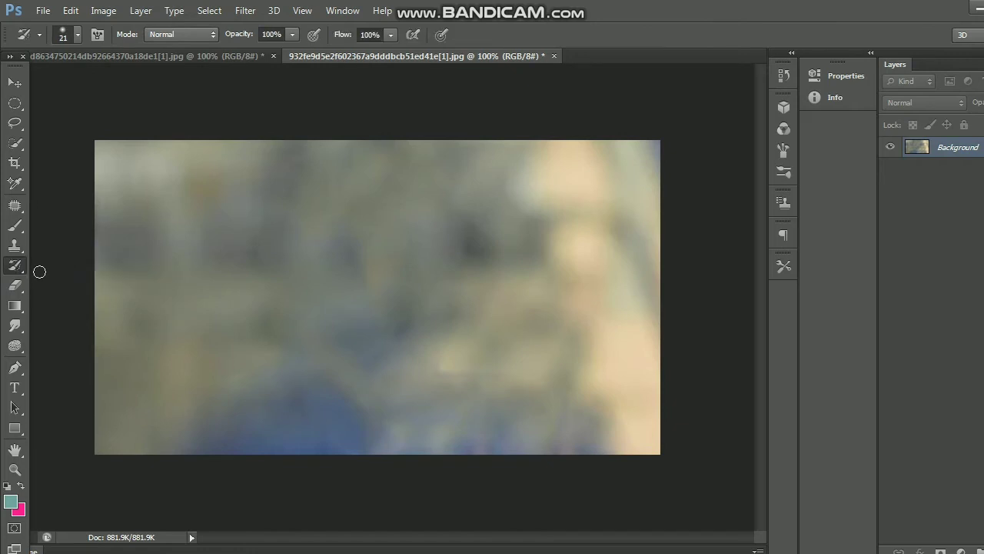
pyautogui.click(15, 266)
pyautogui.click(58, 277)
pyautogui.moveTo(331, 300)
pyautogui.mouseDown()
pyautogui.moveTo(384, 331)
pyautogui.moveTo(335, 368)
pyautogui.moveTo(361, 269)
pyautogui.moveTo(323, 192)
pyautogui.moveTo(253, 223)
pyautogui.mouseUp()
pyautogui.moveTo(335, 246)
pyautogui.mouseDown()
pyautogui.moveTo(432, 250)
pyautogui.moveTo(369, 246)
pyautogui.moveTo(354, 361)
pyautogui.moveTo(300, 231)
pyautogui.moveTo(336, 268)
pyautogui.moveTo(307, 338)
pyautogui.moveTo(369, 339)
pyautogui.mouseUp()
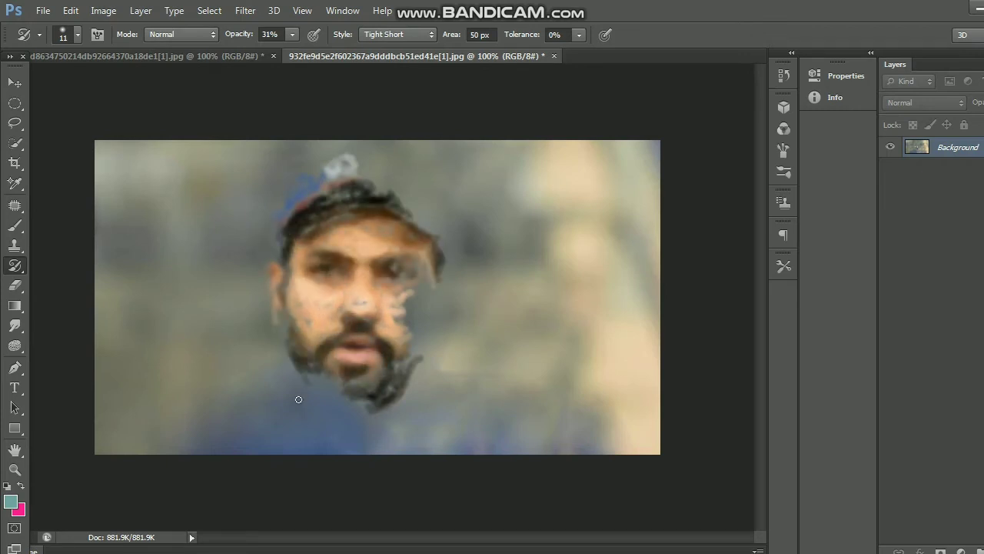
pyautogui.moveTo(217, 430)
pyautogui.mouseDown()
pyautogui.moveTo(277, 323)
pyautogui.moveTo(330, 346)
pyautogui.moveTo(508, 369)
pyautogui.moveTo(446, 384)
pyautogui.moveTo(487, 406)
pyautogui.moveTo(538, 377)
pyautogui.moveTo(594, 427)
pyautogui.mouseUp()
pyautogui.moveTo(349, 367)
pyautogui.mouseDown()
pyautogui.moveTo(341, 264)
pyautogui.moveTo(431, 292)
pyautogui.moveTo(422, 331)
pyautogui.moveTo(438, 215)
pyautogui.moveTo(462, 196)
pyautogui.moveTo(346, 139)
pyautogui.moveTo(430, 176)
pyautogui.moveTo(442, 163)
pyautogui.moveTo(283, 307)
pyautogui.mouseUp()
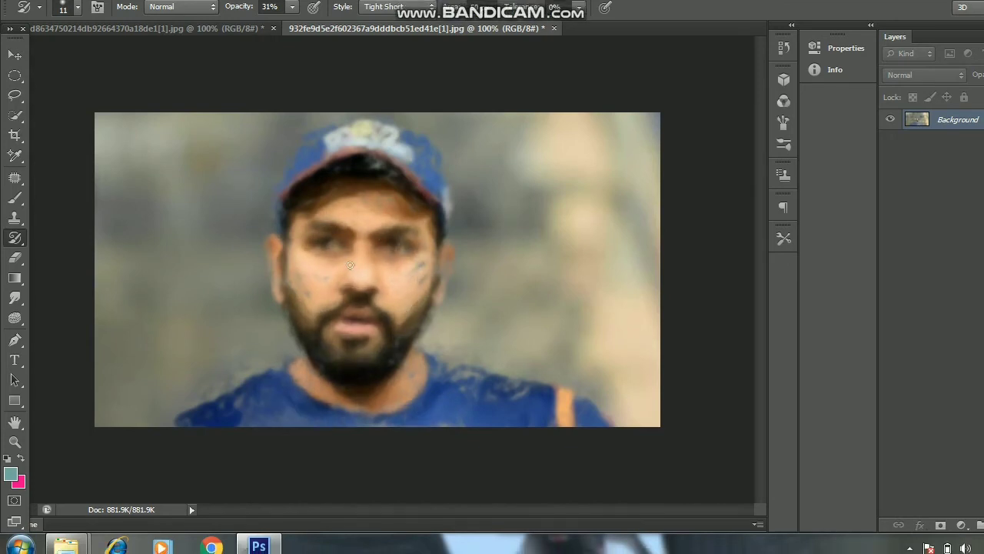
# Switch to the History Brush at 193 px and restore the sharp face
pyautogui.rightClick(350, 245)
pyautogui.rightClick(14, 237)
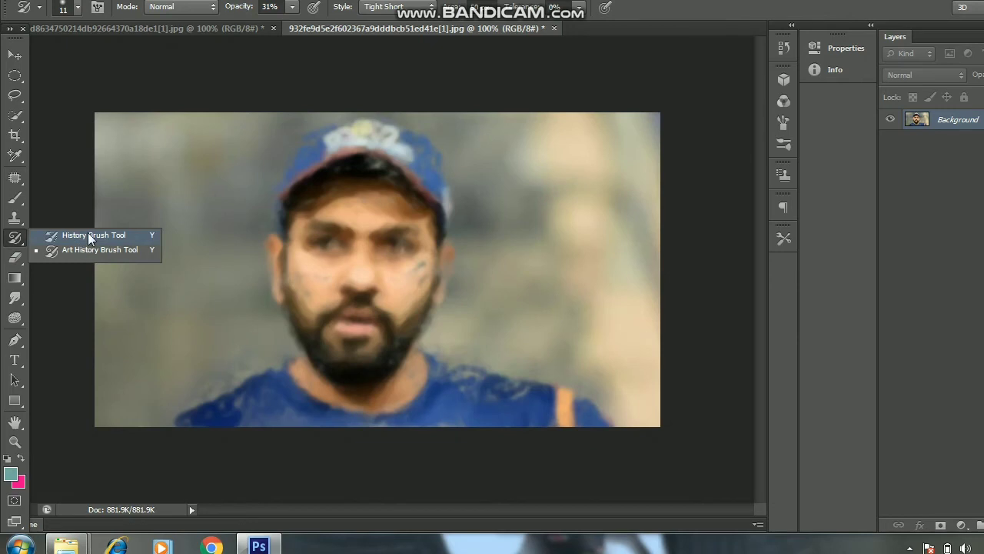
pyautogui.click(89, 236)
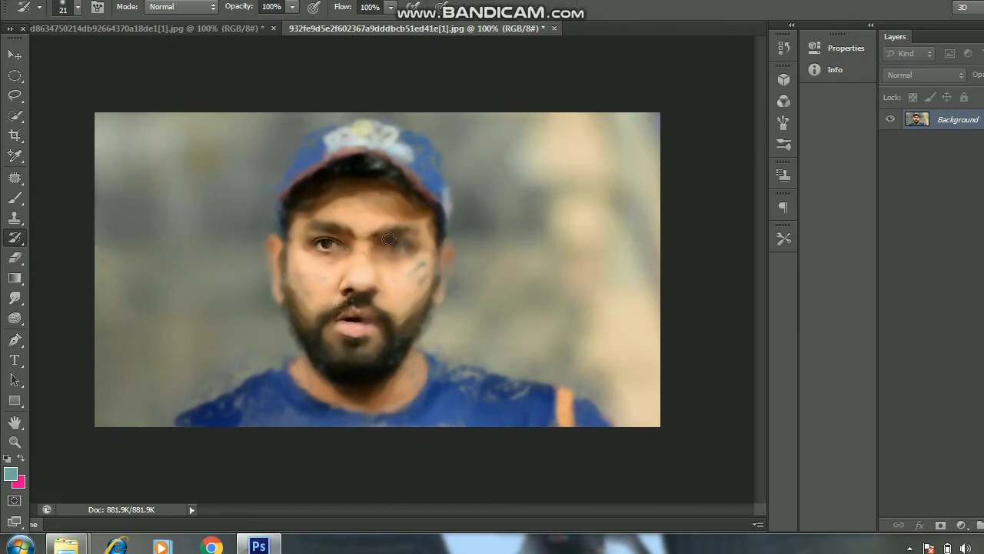
pyautogui.rightClick(389, 239)
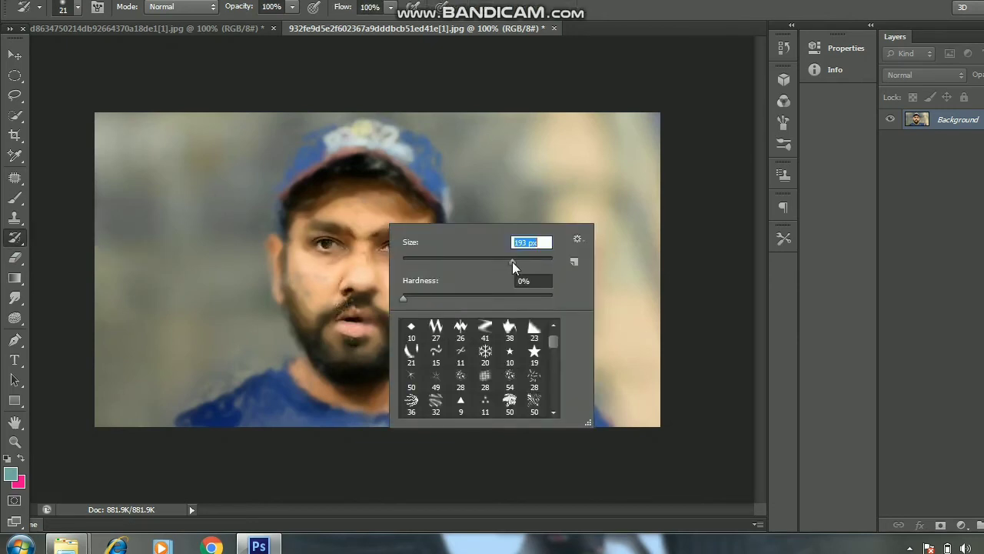
pyautogui.press('Return')
pyautogui.moveTo(331, 230); pyautogui.dragTo(408, 254)
pyautogui.moveTo(323, 254)
pyautogui.mouseDown()
pyautogui.moveTo(375, 420)
pyautogui.moveTo(353, 112)
pyautogui.moveTo(462, 429)
pyautogui.moveTo(544, 417)
pyautogui.mouseUp()
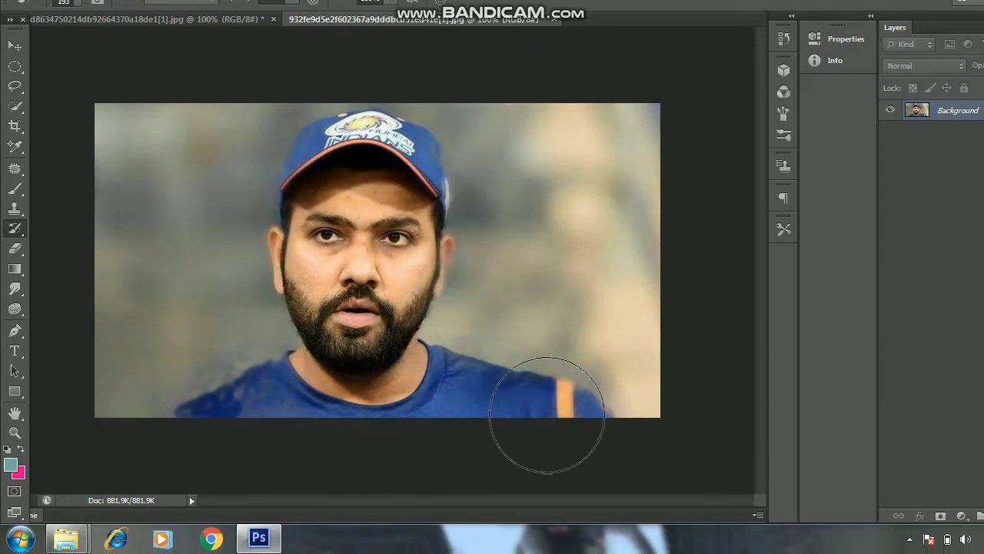
pyautogui.rightClick(15, 229)
pyautogui.click(14, 248)
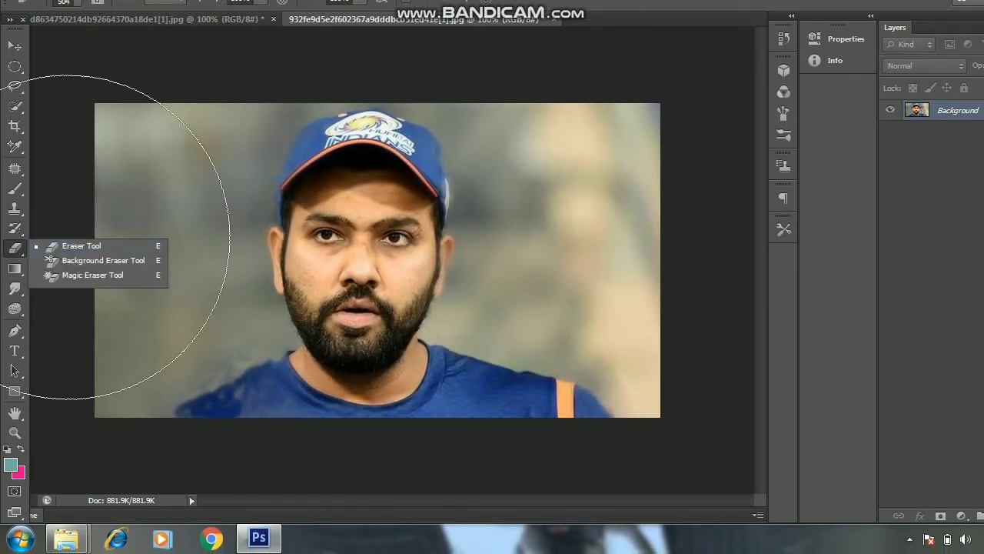
pyautogui.moveTo(108, 177)
pyautogui.mouseDown()
pyautogui.moveTo(126, 249)
pyautogui.moveTo(191, 266)
pyautogui.mouseUp()
pyautogui.hotkey('ctrl', 'alt', 'z')
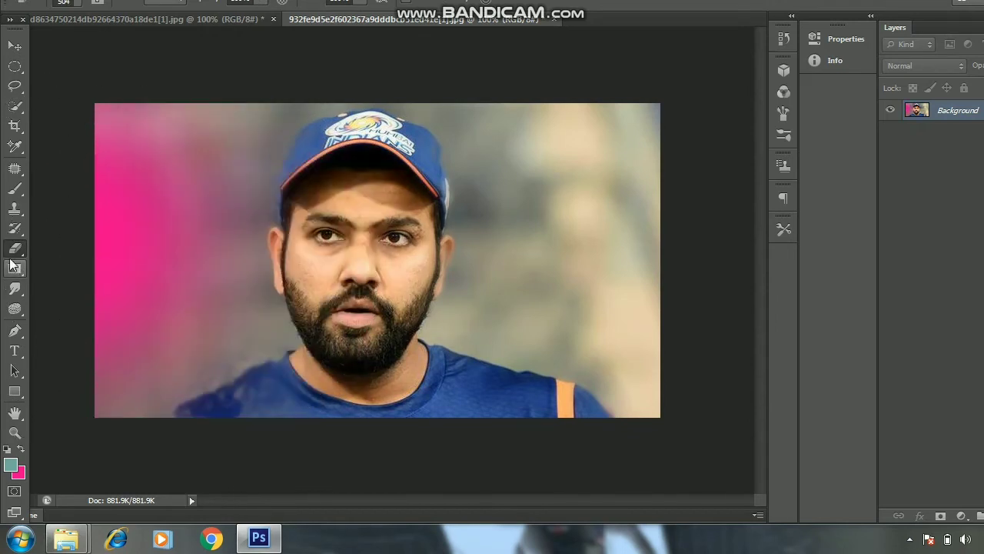
pyautogui.hotkey('ctrl', 'alt', 'z')
pyautogui.rightClick(21, 250)
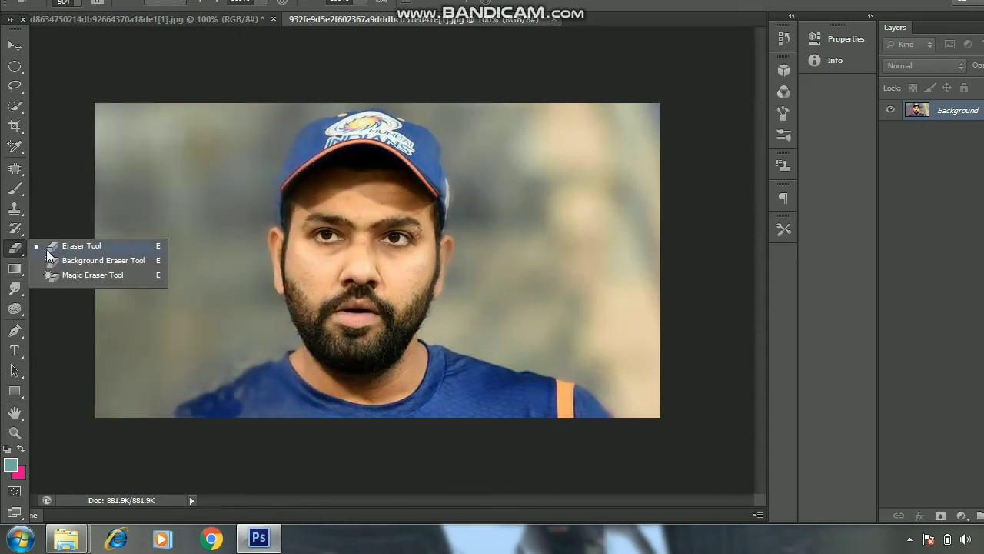
pyautogui.rightClick(6, 271)
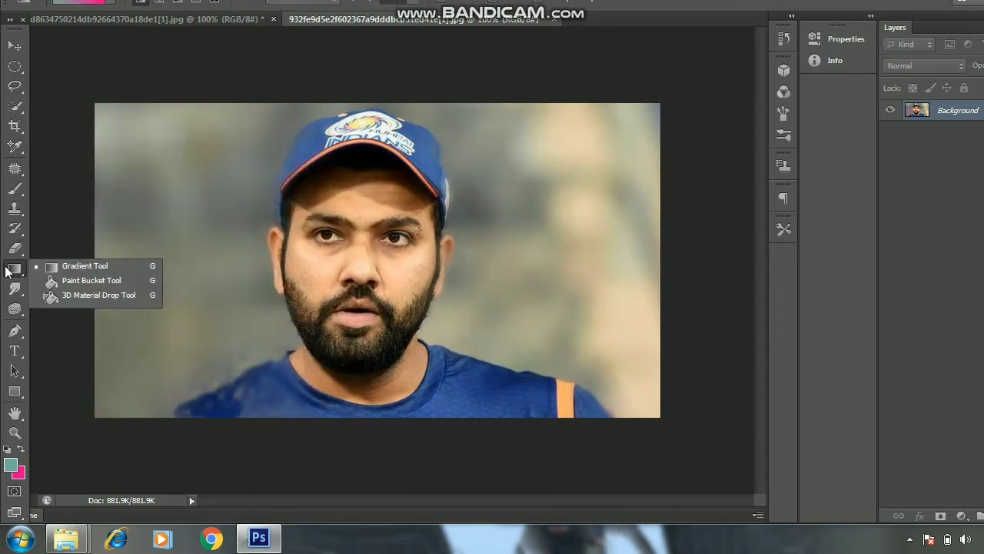
pyautogui.click(77, 266)
pyautogui.moveTo(185, 209); pyautogui.dragTo(338, 301)
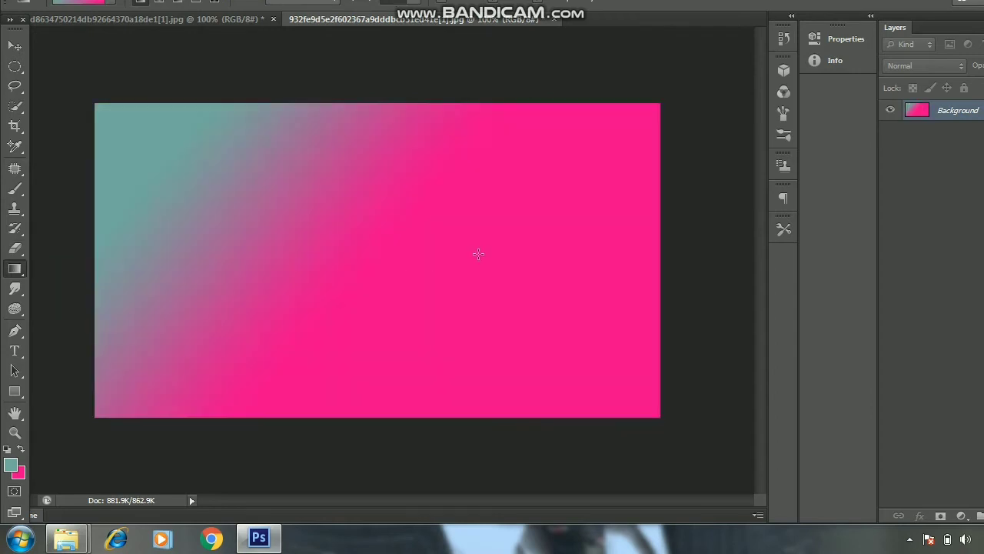
pyautogui.moveTo(479, 254); pyautogui.dragTo(204, 249)
pyautogui.moveTo(153, 130); pyautogui.dragTo(323, 254)
pyautogui.press('F12')
pyautogui.rightClick(16, 290)
pyautogui.rightClick(17, 270)
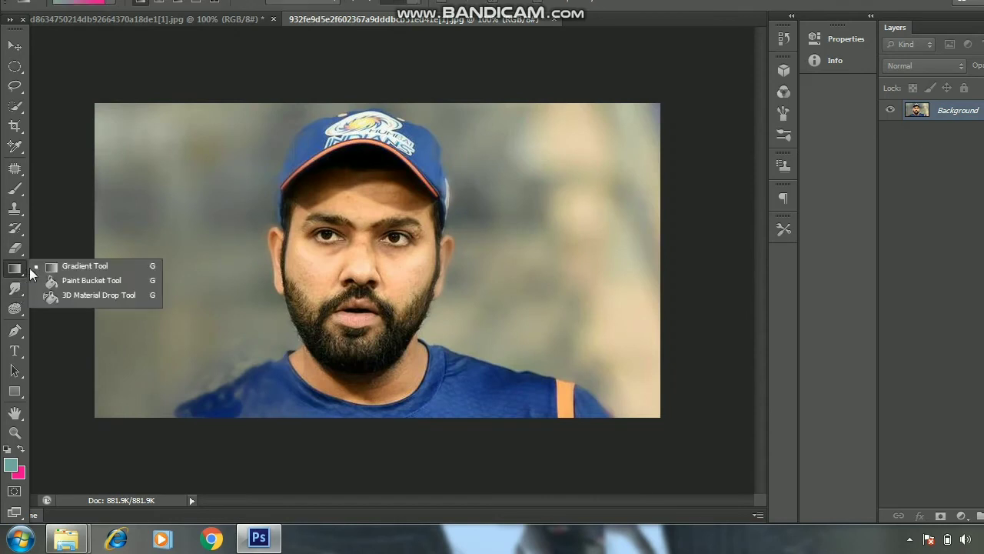
pyautogui.click(89, 282)
pyautogui.click(209, 330)
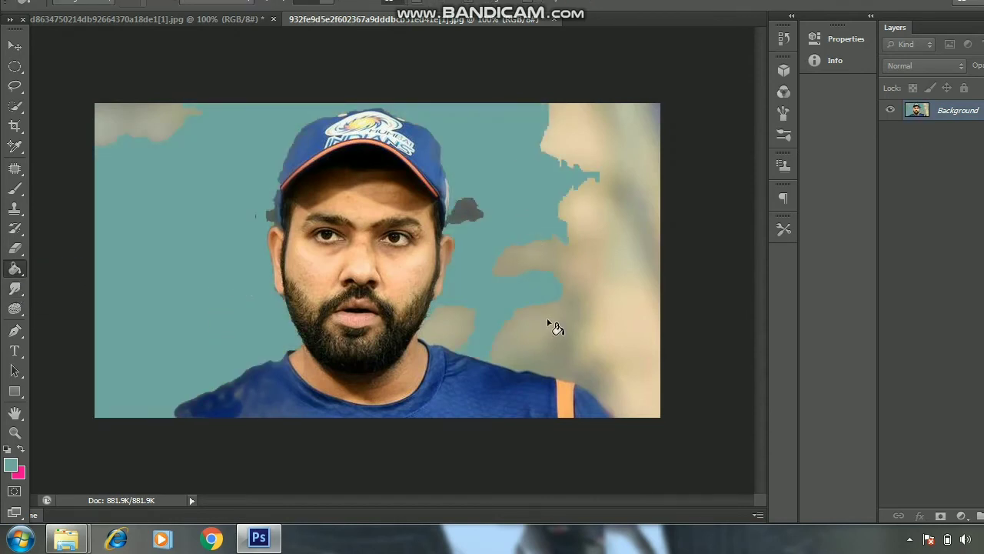
pyautogui.press('F12')
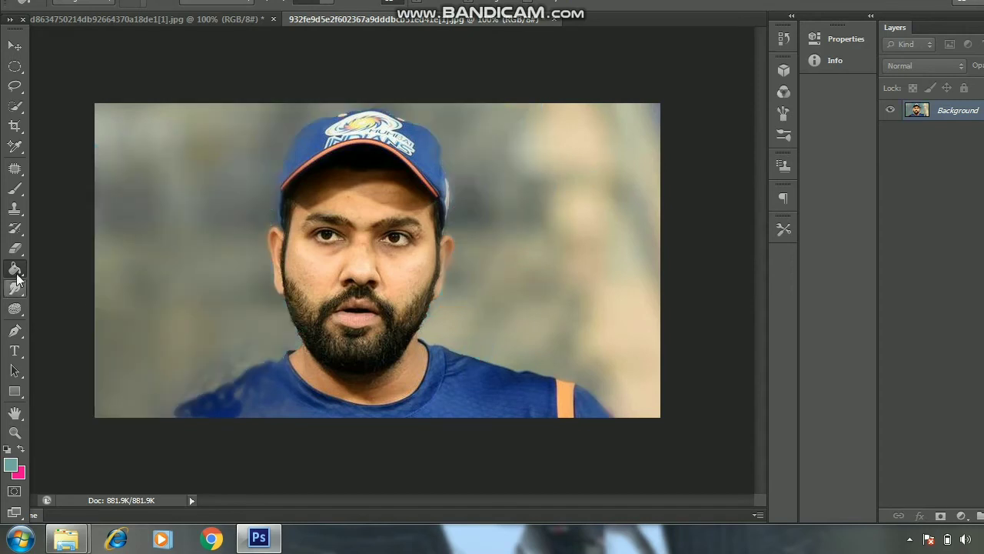
pyautogui.rightClick(17, 273)
pyautogui.click(73, 295)
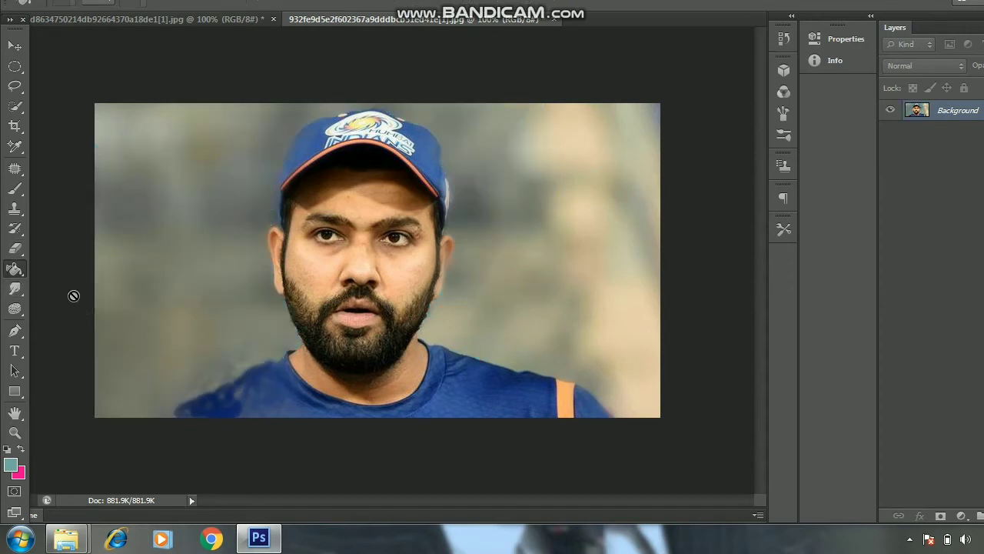
pyautogui.rightClick(17, 289)
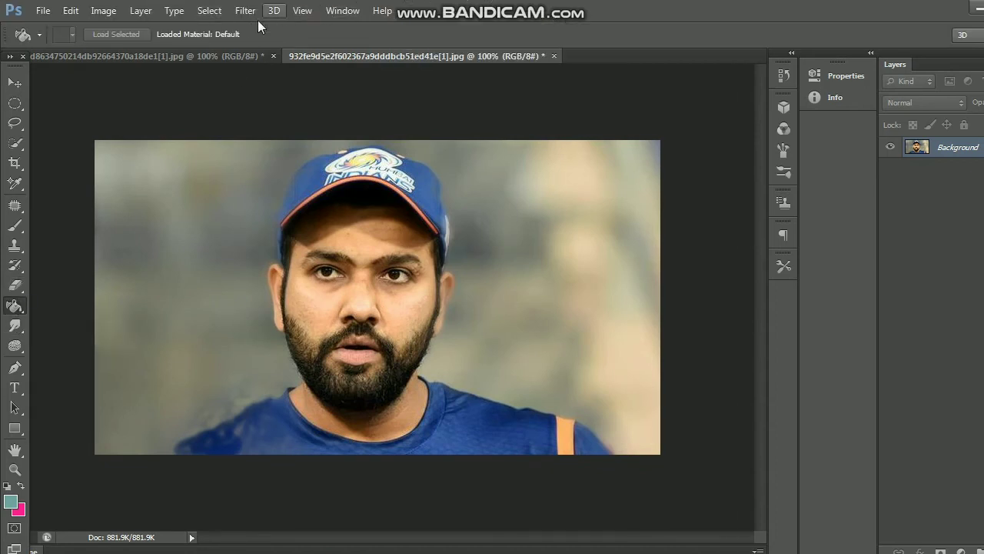
# Set up the Blur tool with a 360 px brush and adjusted hardness
pyautogui.click(15, 326)
pyautogui.rightClick(14, 326)
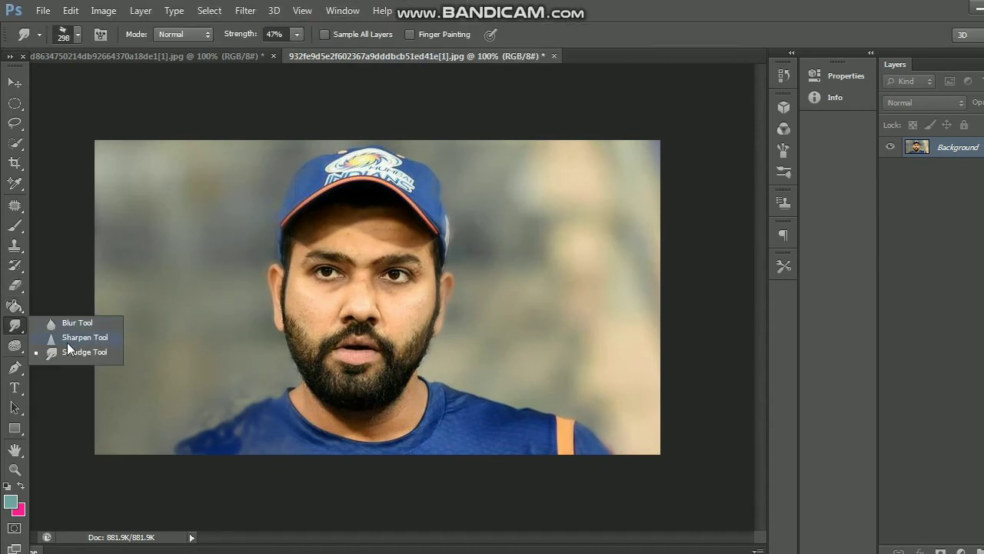
pyautogui.click(84, 323)
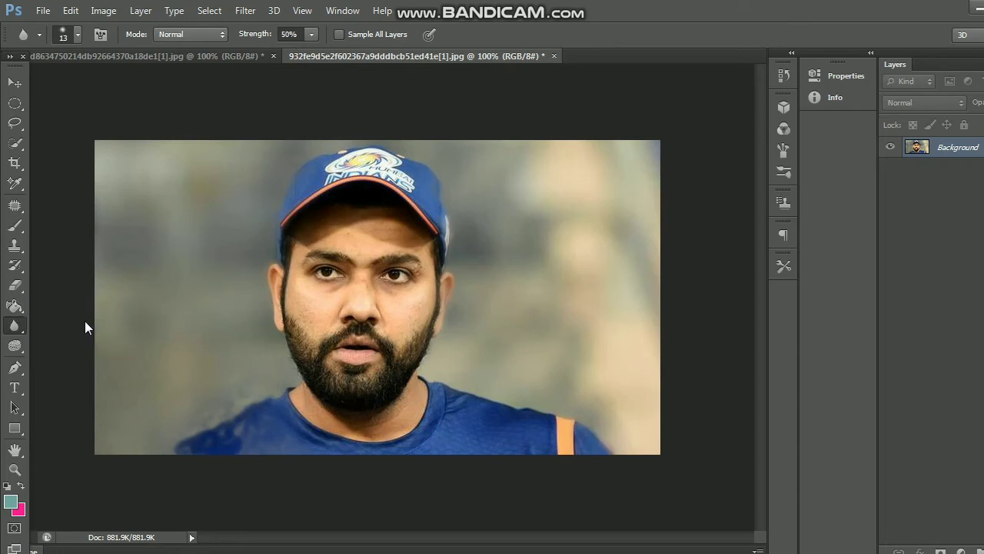
pyautogui.rightClick(269, 212)
pyautogui.click(410, 250)
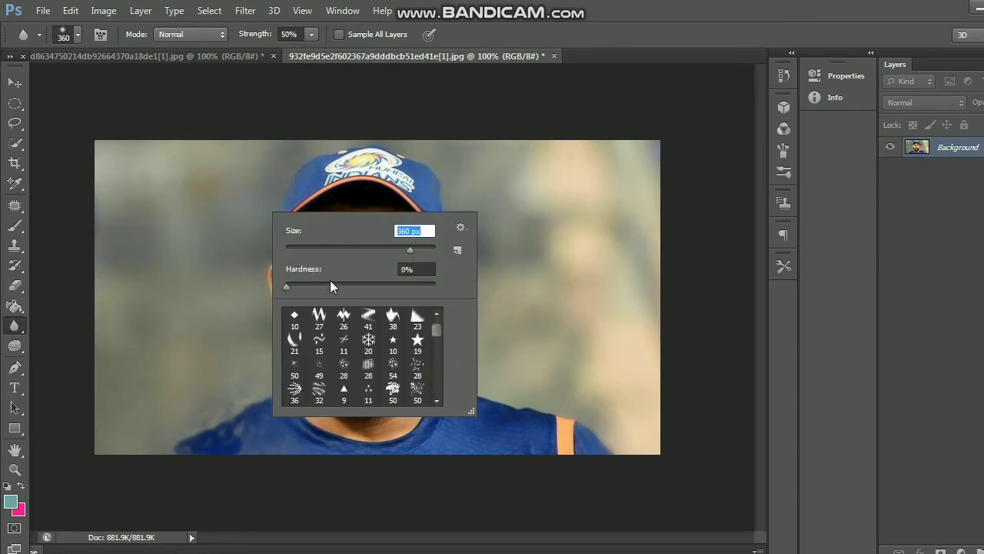
pyautogui.click(396, 287)
pyautogui.press('Return')
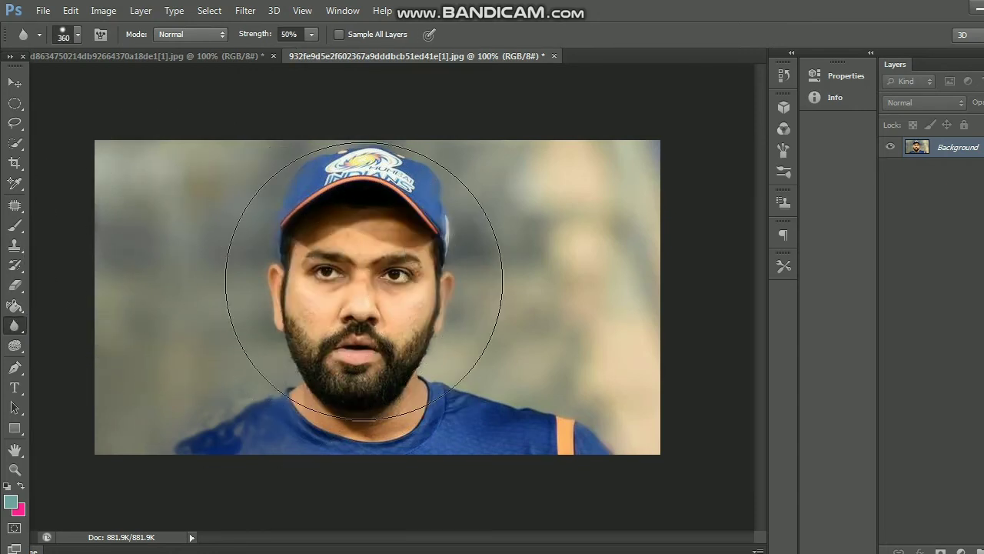
# Blur the face, beard and cap logo, then undo the blur strokes
pyautogui.moveTo(364, 305)
pyautogui.mouseDown()
pyautogui.moveTo(374, 352)
pyautogui.moveTo(461, 297)
pyautogui.moveTo(351, 362)
pyautogui.moveTo(370, 340)
pyautogui.mouseUp()
pyautogui.hotkey('ctrl', 'alt', 'z')
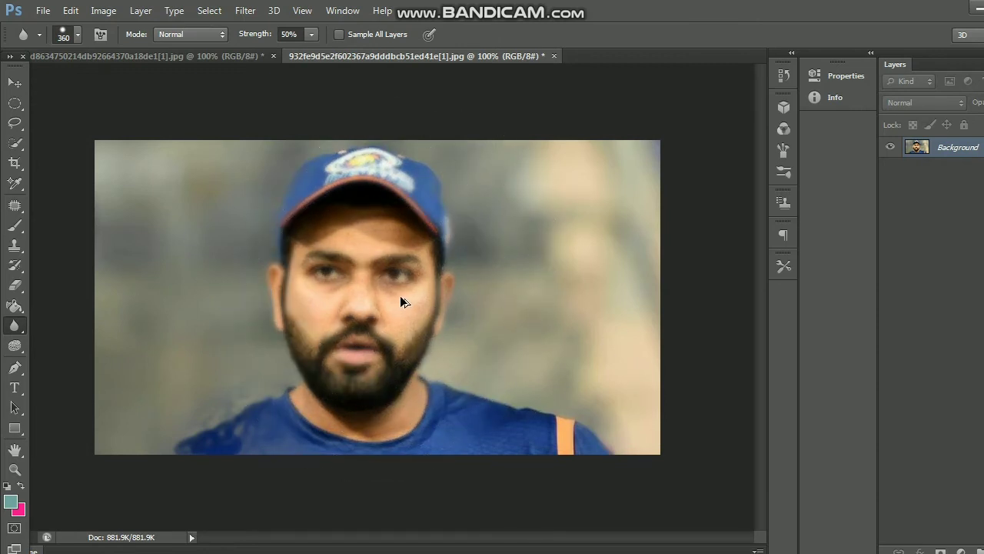
pyautogui.hotkey('ctrl', 'alt', 'z')
pyautogui.hotkey('ctrl', 'alt', 'z')
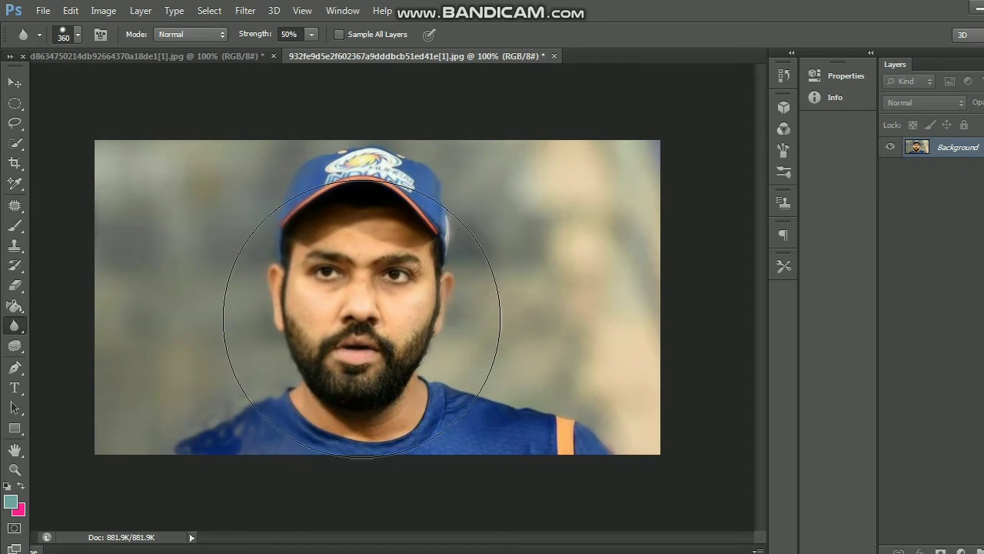
pyautogui.hotkey('ctrl', 'alt', 'z')
pyautogui.hotkey('ctrl', 'alt', 'z')
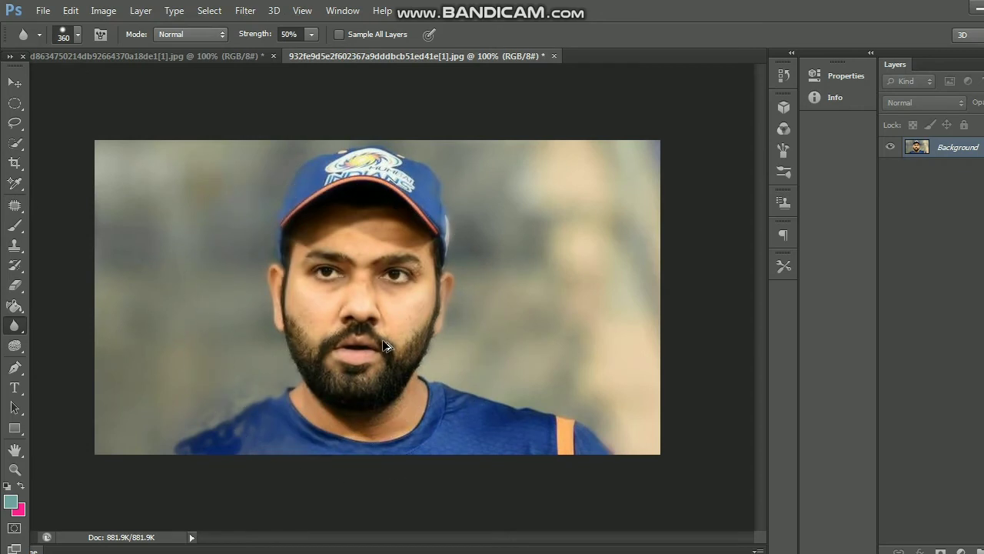
# Smear the face with the Smudge tool, then undo the smudge strokes
pyautogui.rightClick(24, 323)
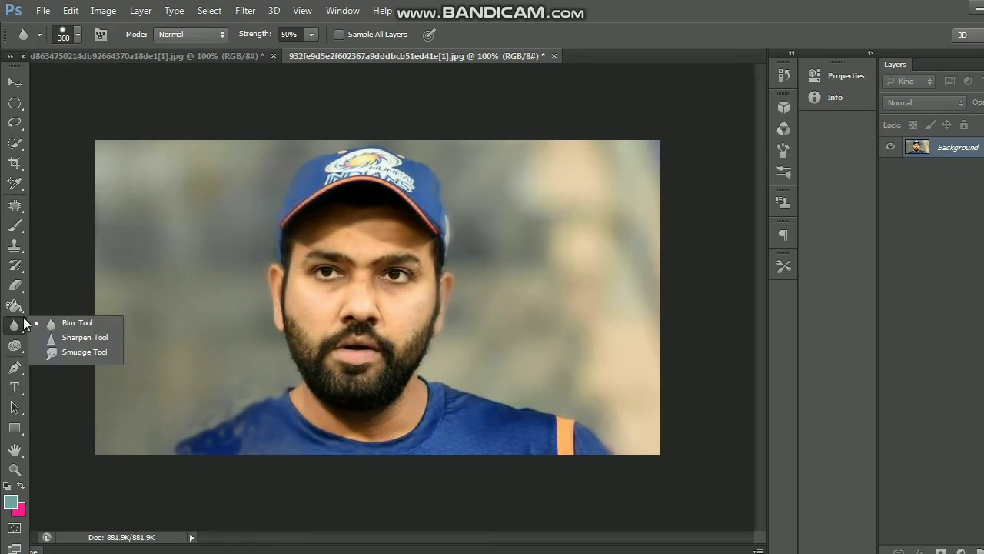
pyautogui.click(48, 352)
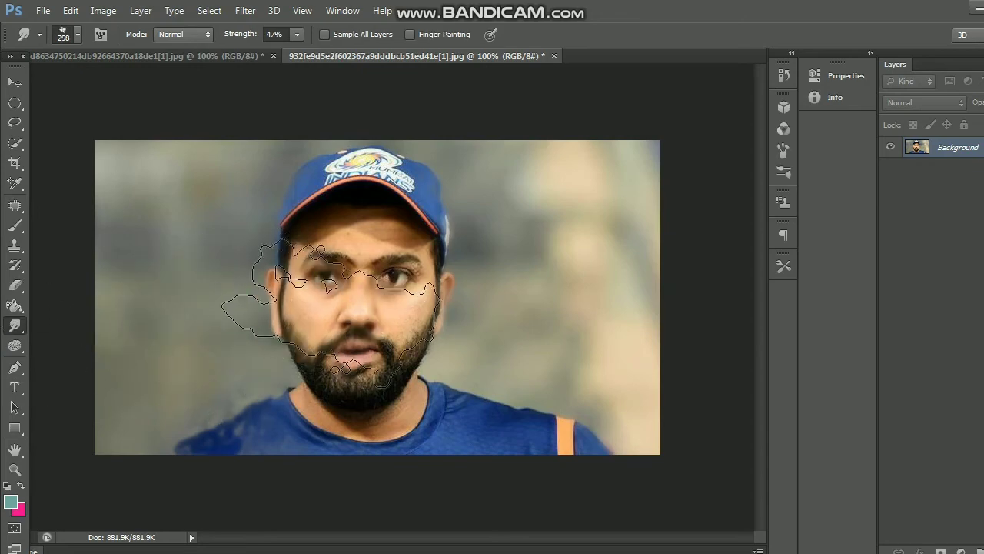
pyautogui.moveTo(297, 296)
pyautogui.mouseDown()
pyautogui.moveTo(279, 308)
pyautogui.moveTo(369, 317)
pyautogui.mouseUp()
pyautogui.hotkey('ctrl', 'alt', 'z')
pyautogui.hotkey('ctrl', 'alt', 'z')
pyautogui.hotkey('ctrl', 'alt', 'z')
pyautogui.hotkey('ctrl', 'alt', 'z')
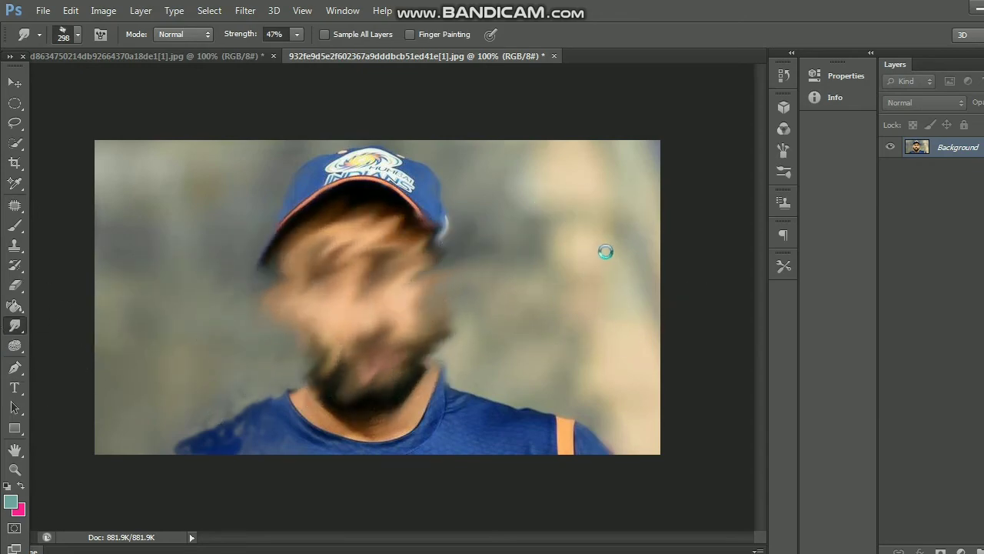
pyautogui.hotkey('ctrl', 'alt', 'z')
pyautogui.hotkey('ctrl', 'alt', 'z')
pyautogui.hotkey('ctrl', 'alt', 'z')
pyautogui.hotkey('ctrl', 'alt', 'z')
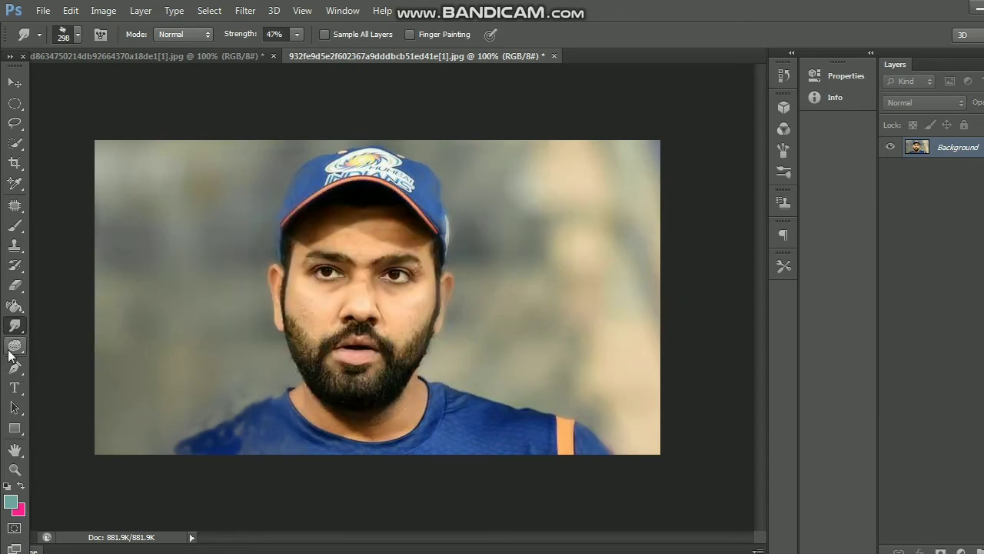
pyautogui.click(9, 348)
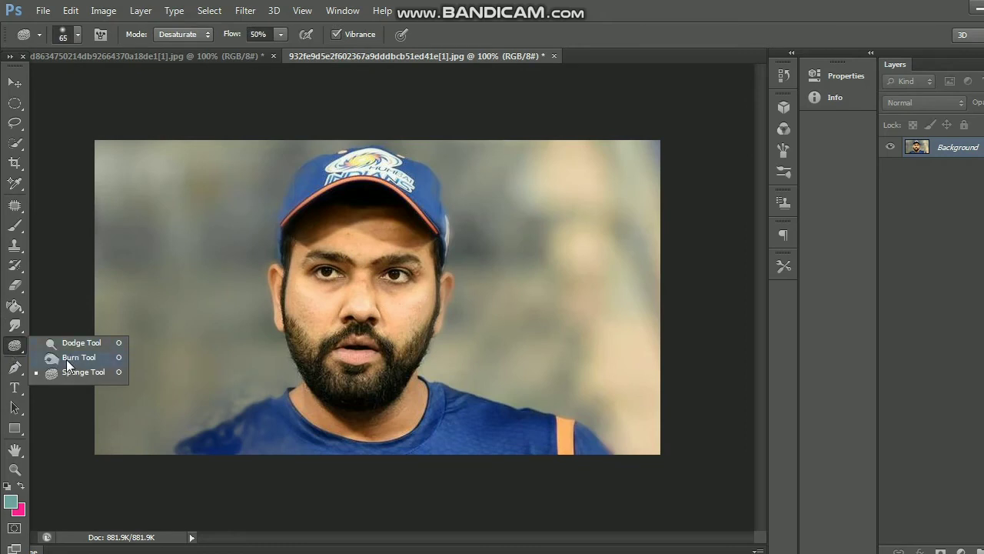
pyautogui.click(75, 343)
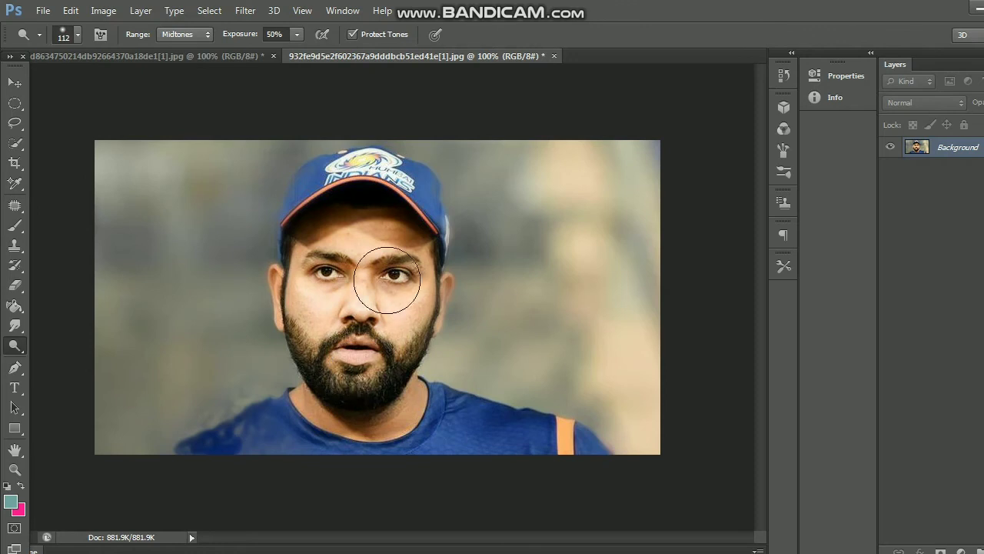
pyautogui.hotkey('ctrl', 'z')
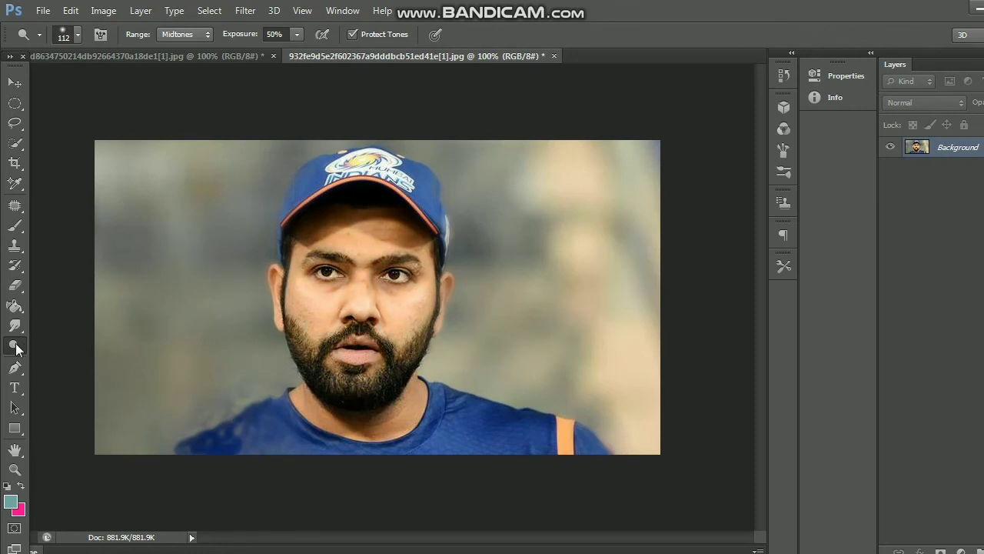
pyautogui.rightClick(17, 350)
pyautogui.click(54, 354)
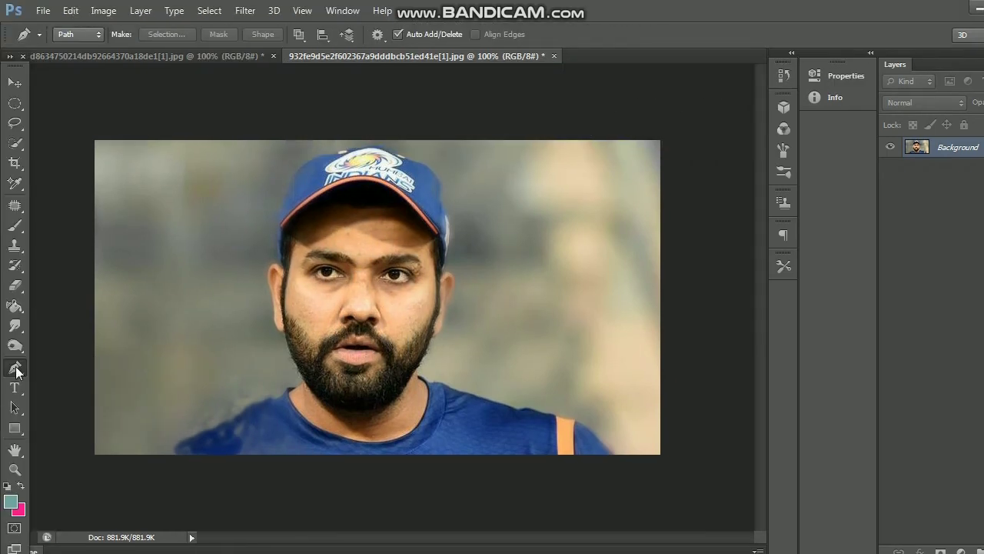
# Start a pen path at the bottom left with anchors up the left shoulder to the ear
pyautogui.click(17, 370)
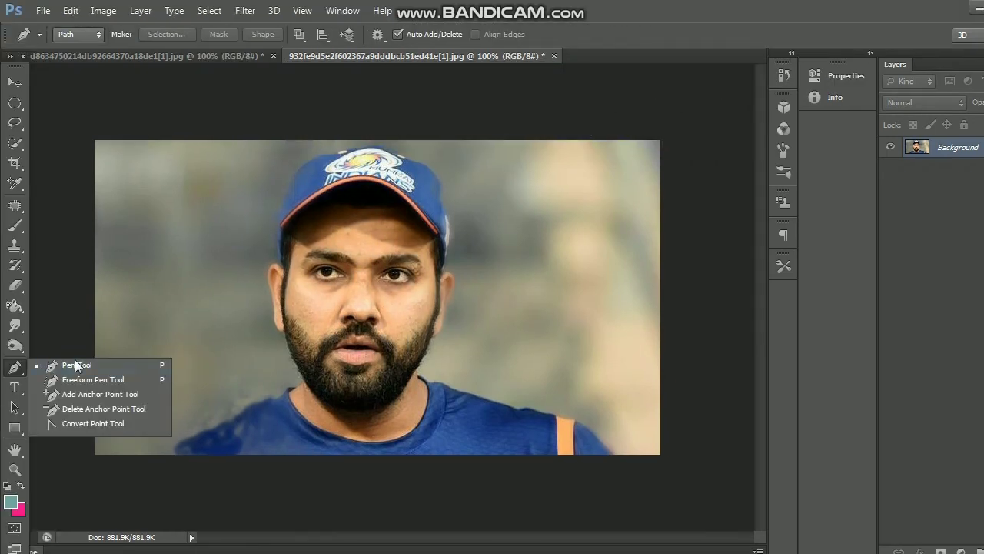
pyautogui.click(133, 365)
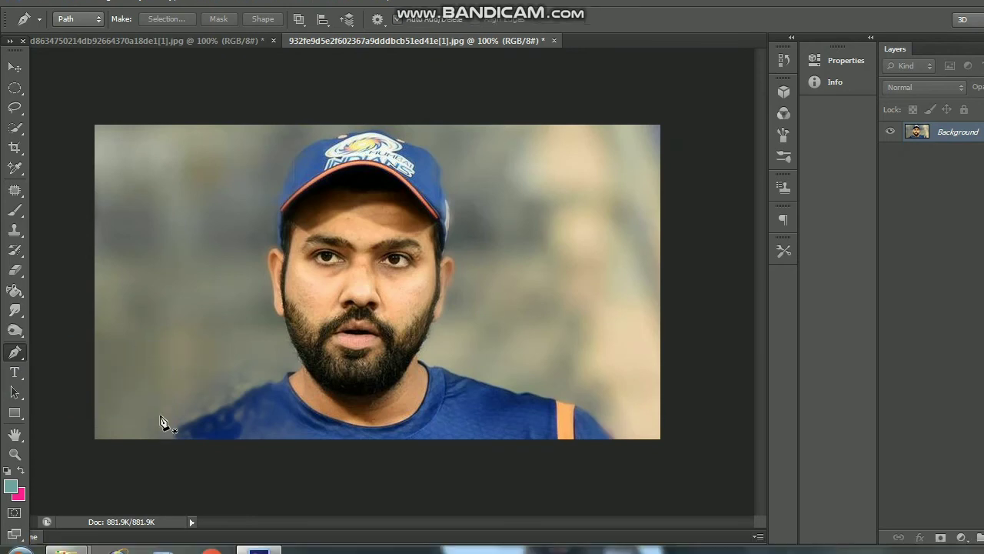
pyautogui.click(168, 415)
pyautogui.click(209, 403)
pyautogui.click(230, 388)
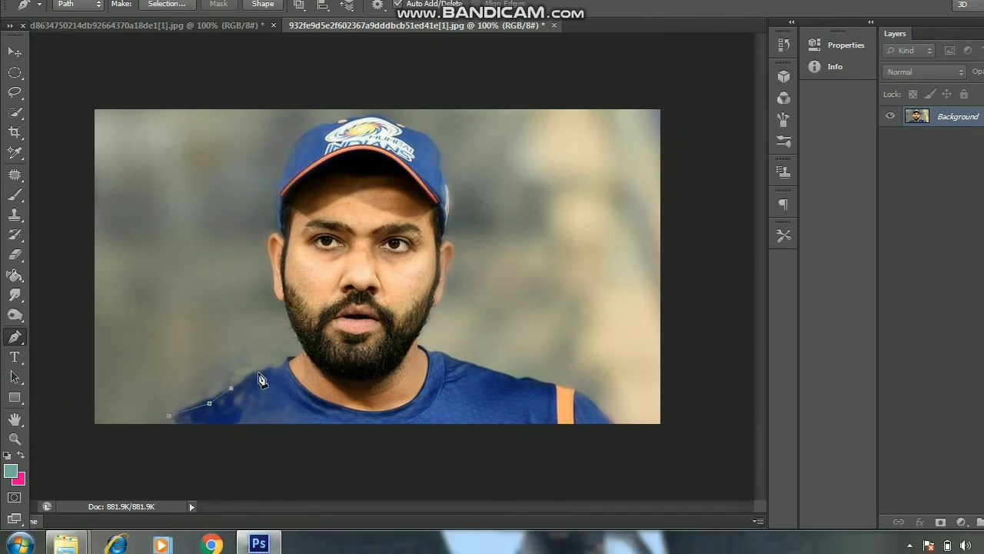
pyautogui.click(270, 366)
pyautogui.click(285, 298)
pyautogui.click(271, 269)
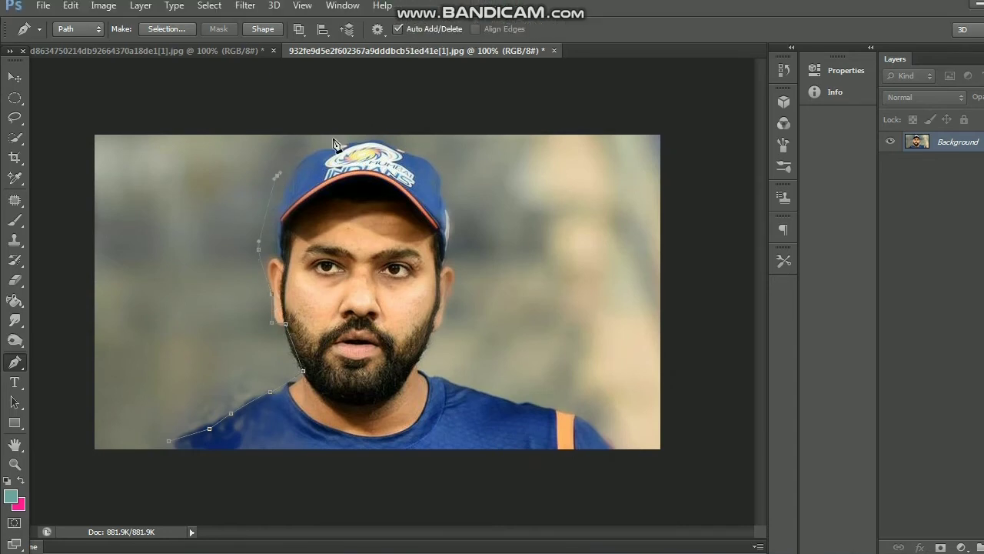
# Continue the path over the cap, down the right shoulder and along the bottom, closing and reshaping it
pyautogui.moveTo(367, 142); pyautogui.dragTo(434, 153)
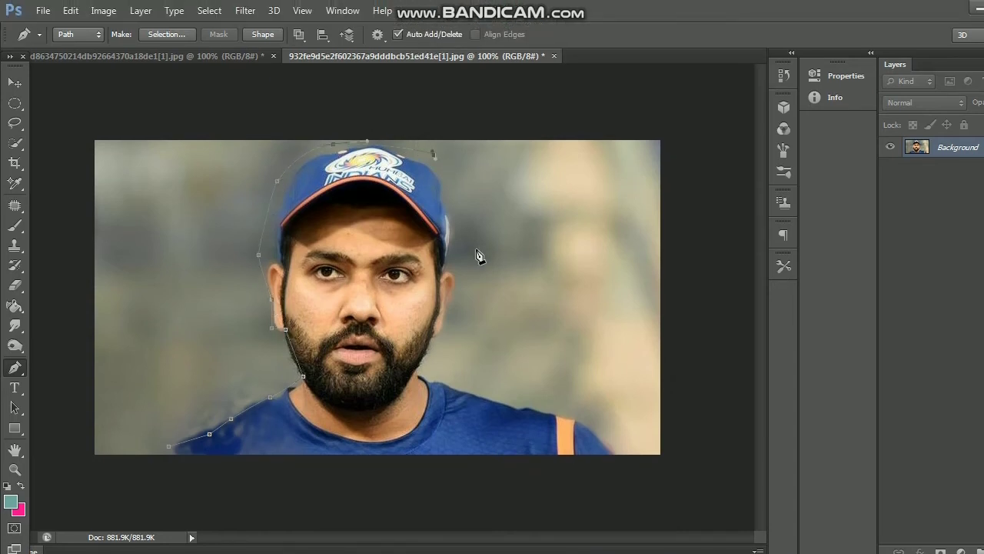
pyautogui.click(476, 355)
pyautogui.click(564, 397)
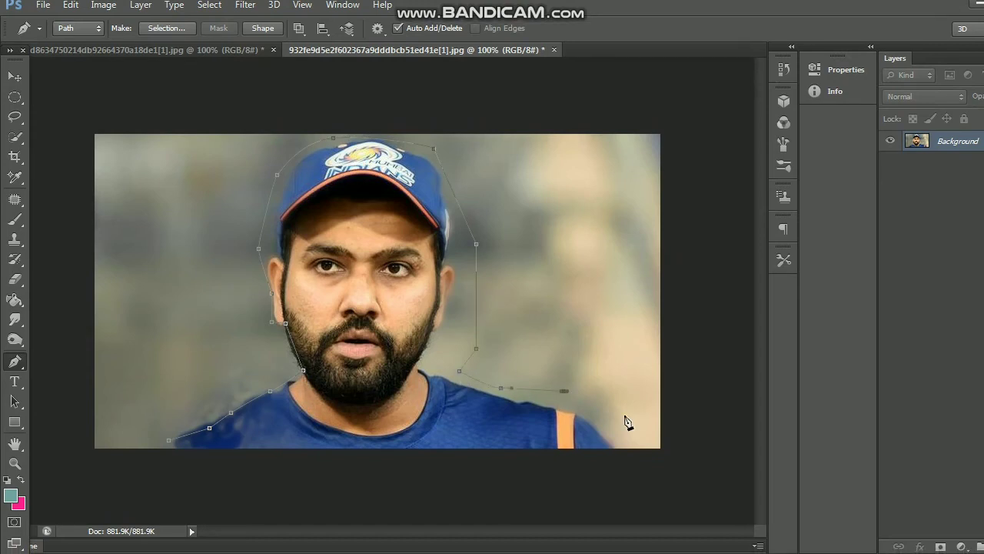
pyautogui.click(624, 421)
pyautogui.moveTo(628, 458); pyautogui.dragTo(715, 465)
pyautogui.click(369, 416)
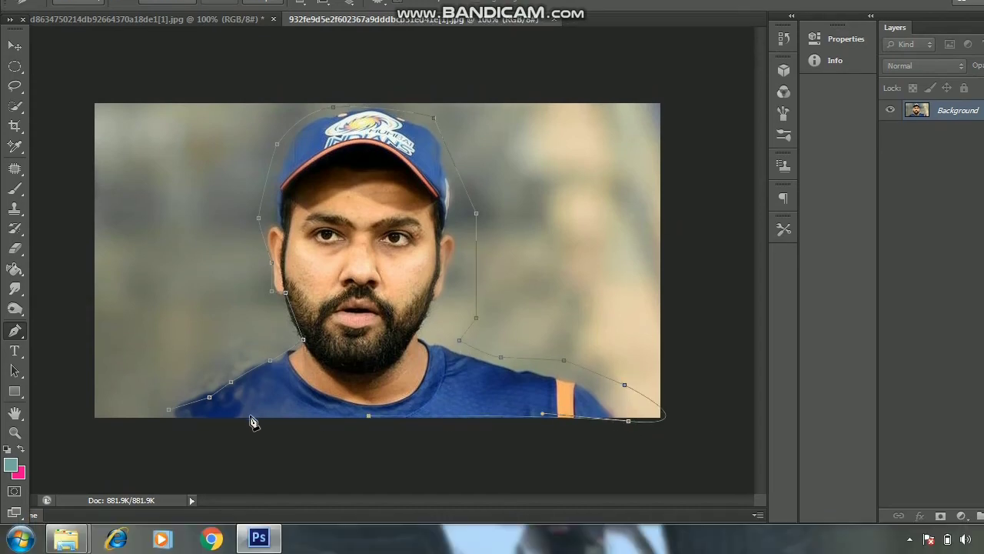
pyautogui.moveTo(249, 415); pyautogui.dragTo(259, 417)
pyautogui.moveTo(628, 422)
pyautogui.mouseDown()
pyautogui.moveTo(555, 448)
pyautogui.moveTo(413, 391)
pyautogui.moveTo(413, 406)
pyautogui.moveTo(187, 345)
pyautogui.mouseUp()
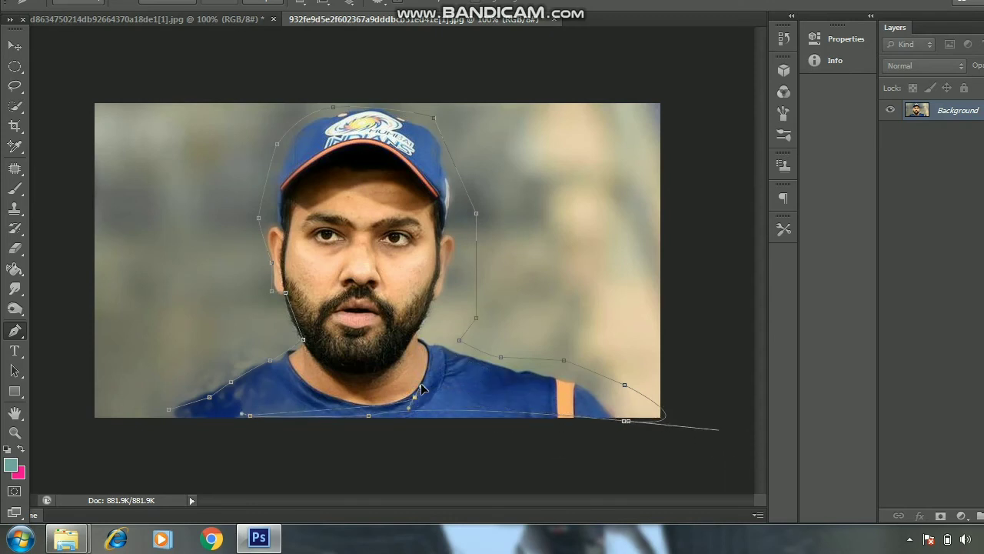
pyautogui.moveTo(136, 402); pyautogui.dragTo(163, 474)
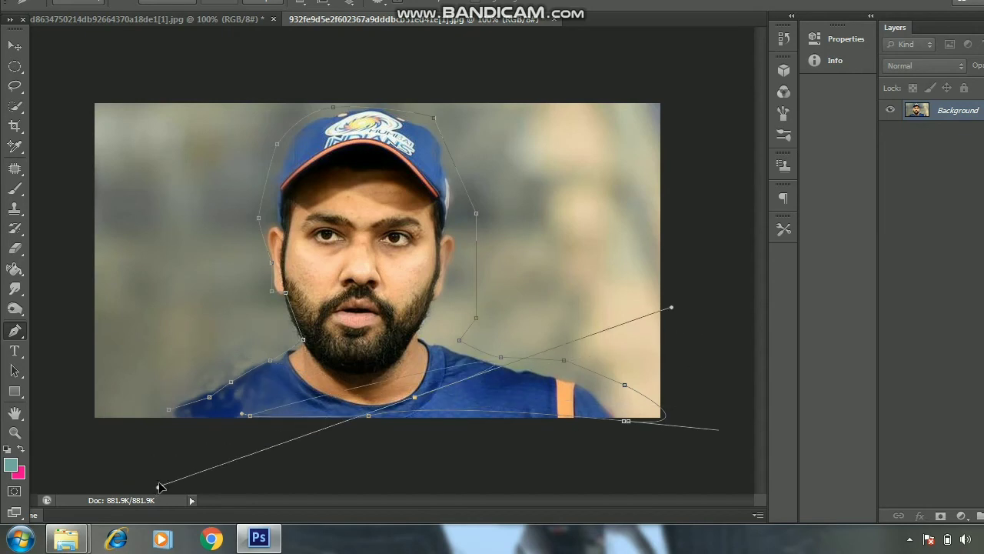
pyautogui.moveTo(173, 413); pyautogui.dragTo(181, 421)
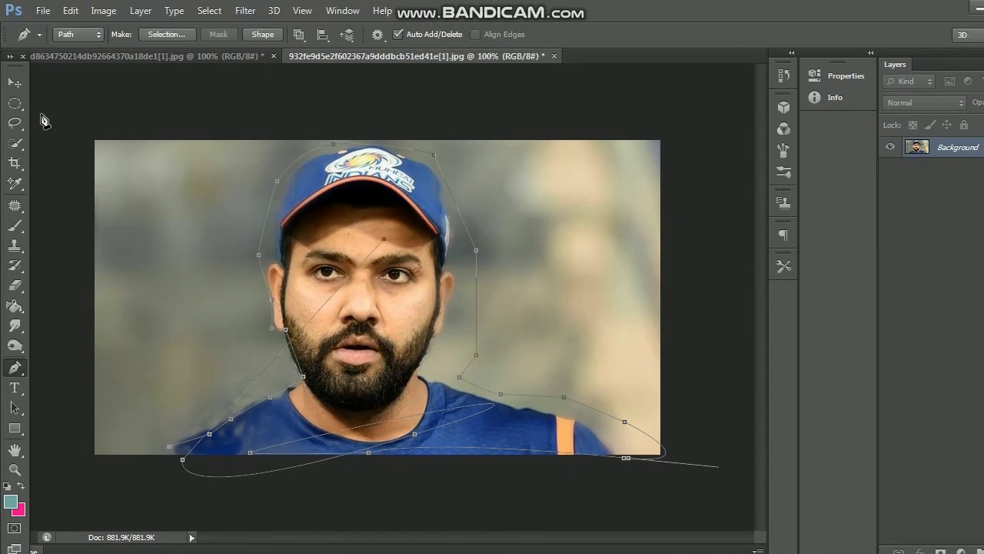
# Try the Move, Quick Selection and Lasso tools, then undo the last two stray path anchors
pyautogui.click(20, 87)
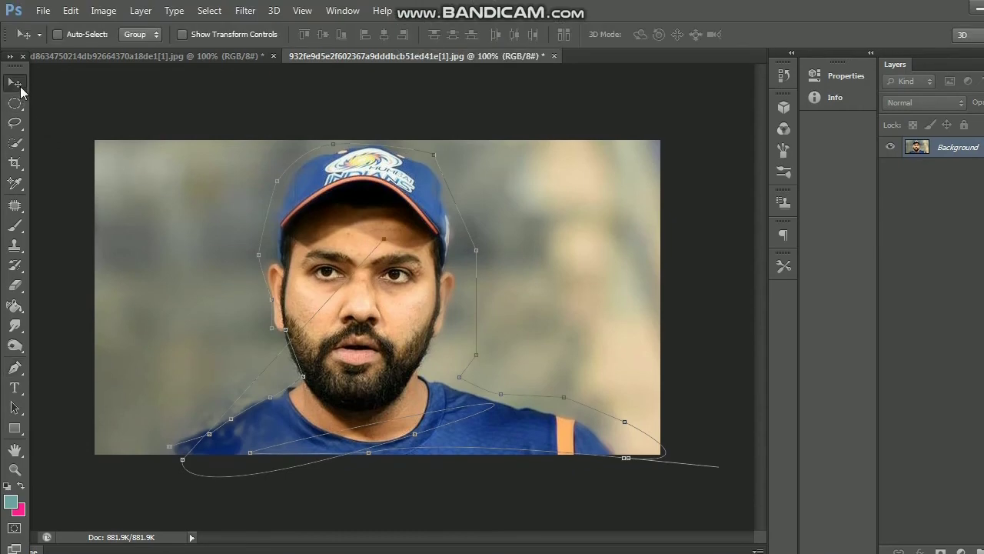
pyautogui.click(12, 146)
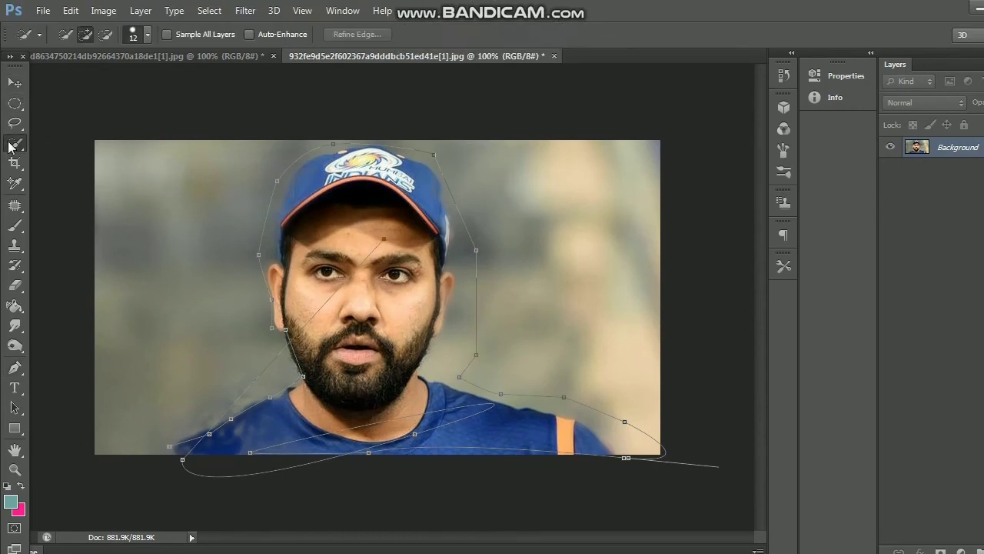
pyautogui.rightClick(282, 197)
pyautogui.click(207, 181)
pyautogui.click(14, 123)
pyautogui.click(15, 143)
pyautogui.click(121, 142)
pyautogui.rightClick(419, 288)
pyautogui.click(364, 303)
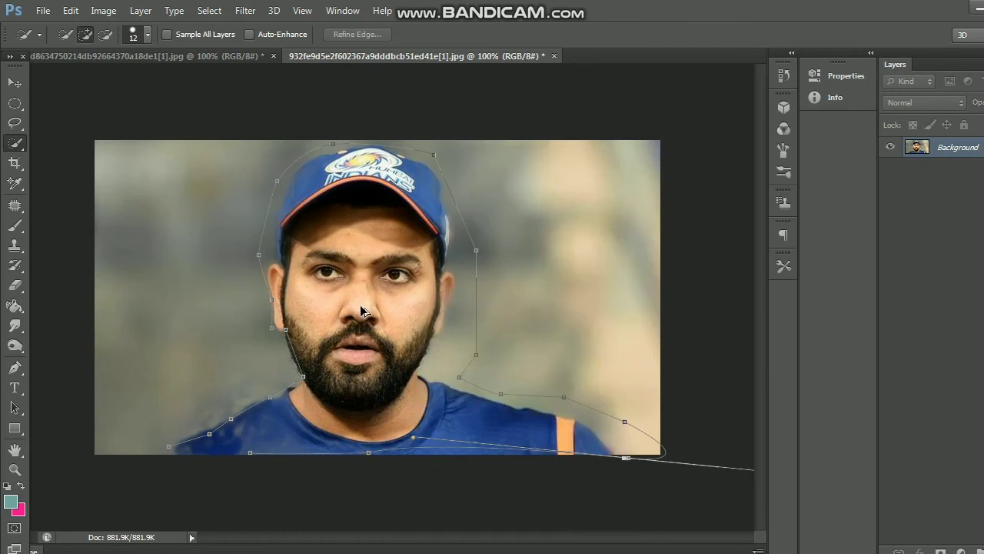
pyautogui.hotkey('ctrl', 'alt', 'z')
pyautogui.hotkey('ctrl', 'alt', 'z')
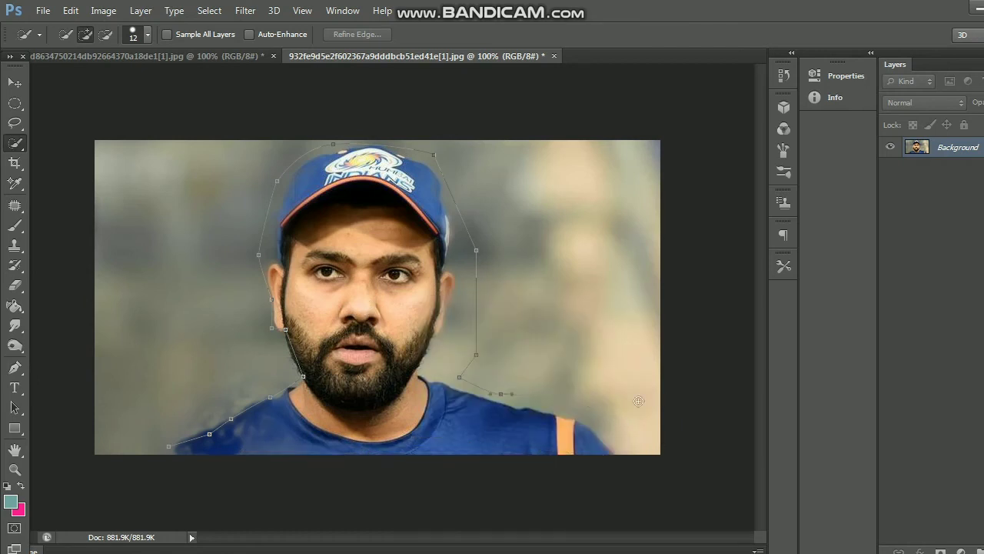
# Extend the pen path along the right shoulder and bottom edge, closing it at its start
pyautogui.moveTo(24, 376); pyautogui.dragTo(71, 369)
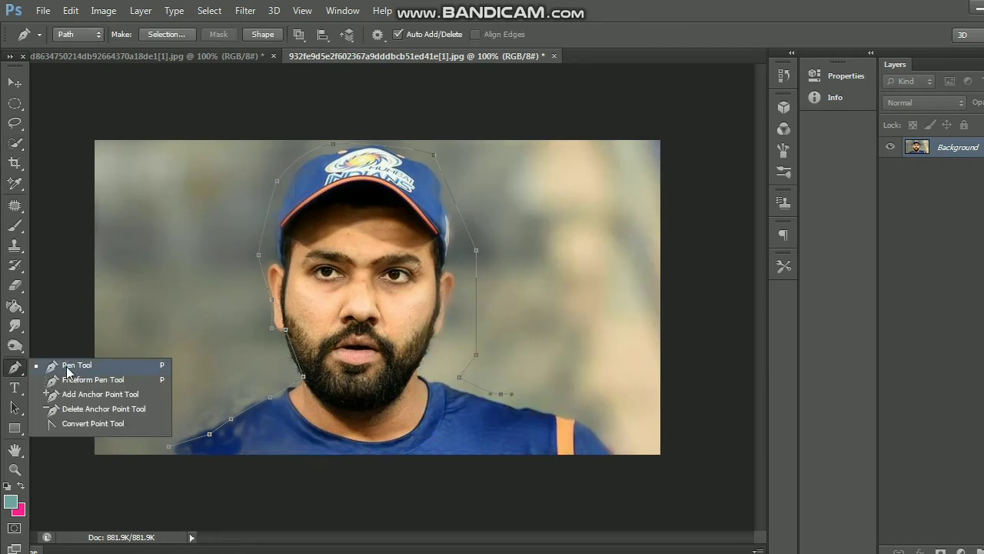
pyautogui.click(553, 393)
pyautogui.click(599, 416)
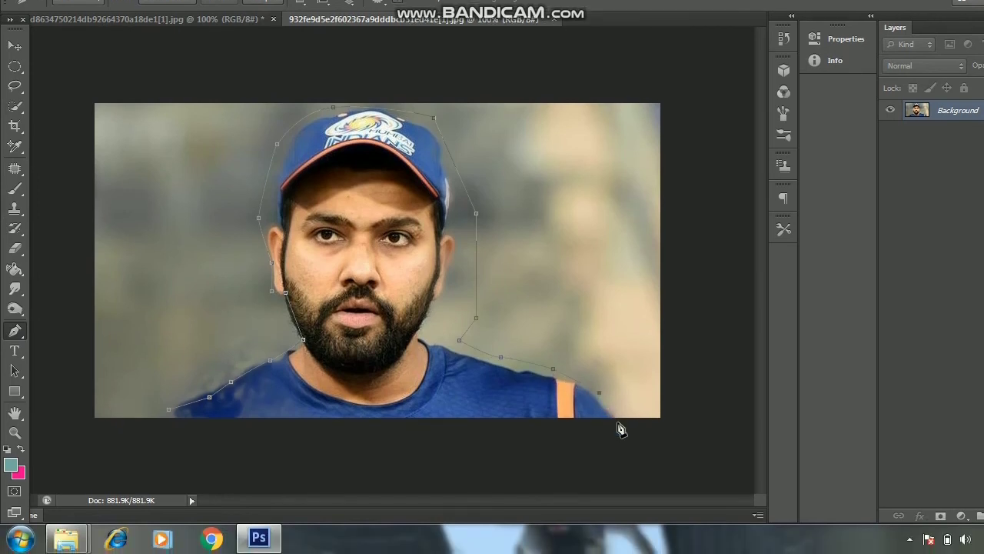
pyautogui.click(612, 421)
pyautogui.click(421, 422)
pyautogui.click(238, 417)
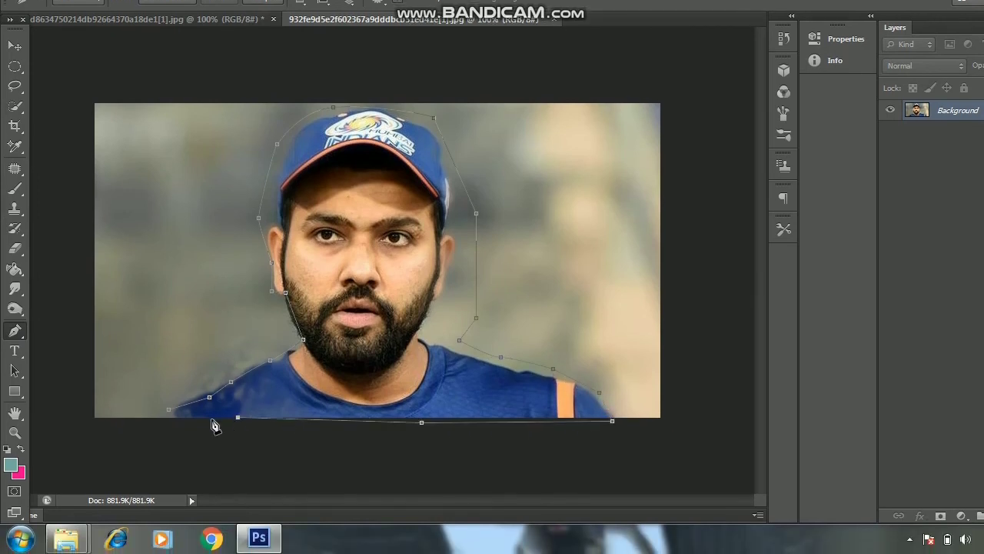
pyautogui.click(170, 415)
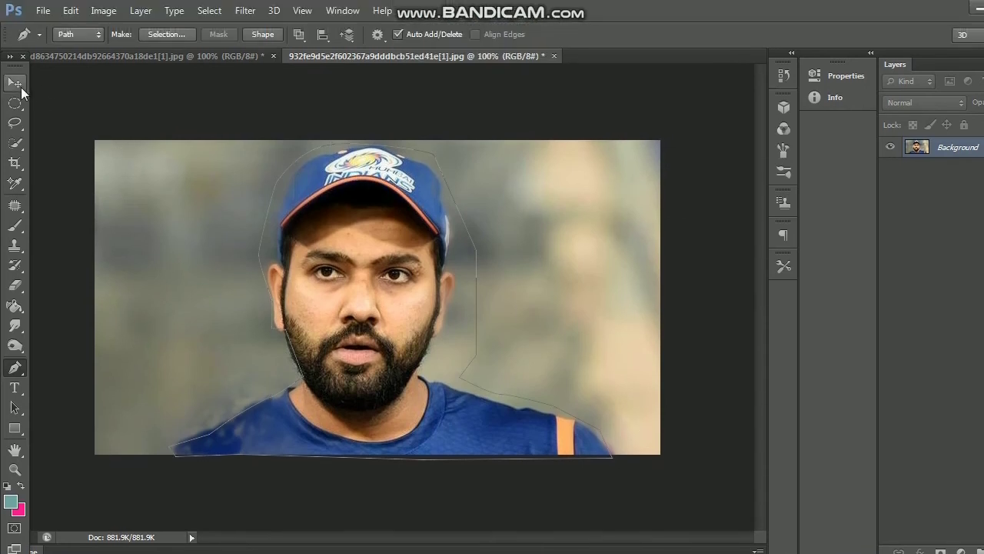
# Cycle through the Move, Crop and Quick Selection tools and dismiss the canvas layer menu
pyautogui.click(21, 88)
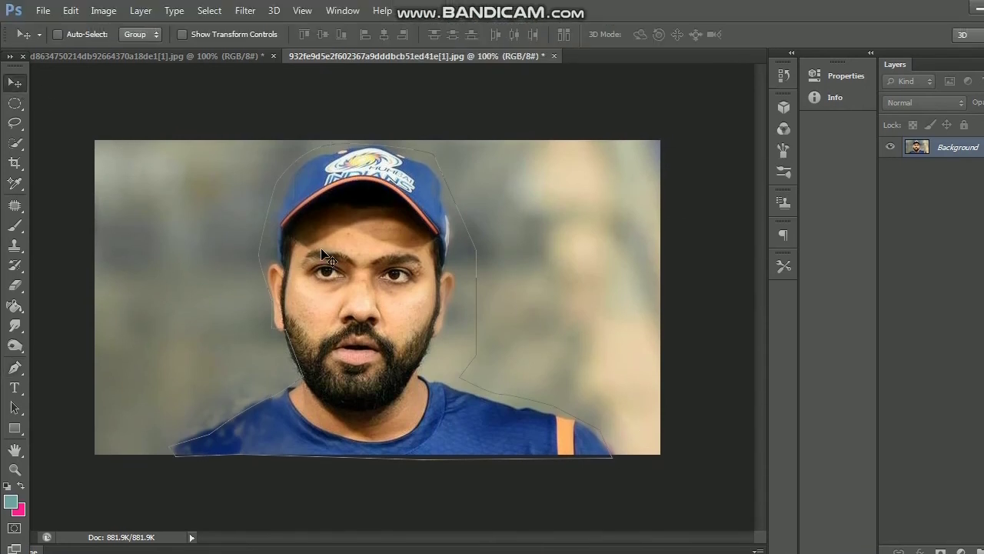
pyautogui.click(21, 159)
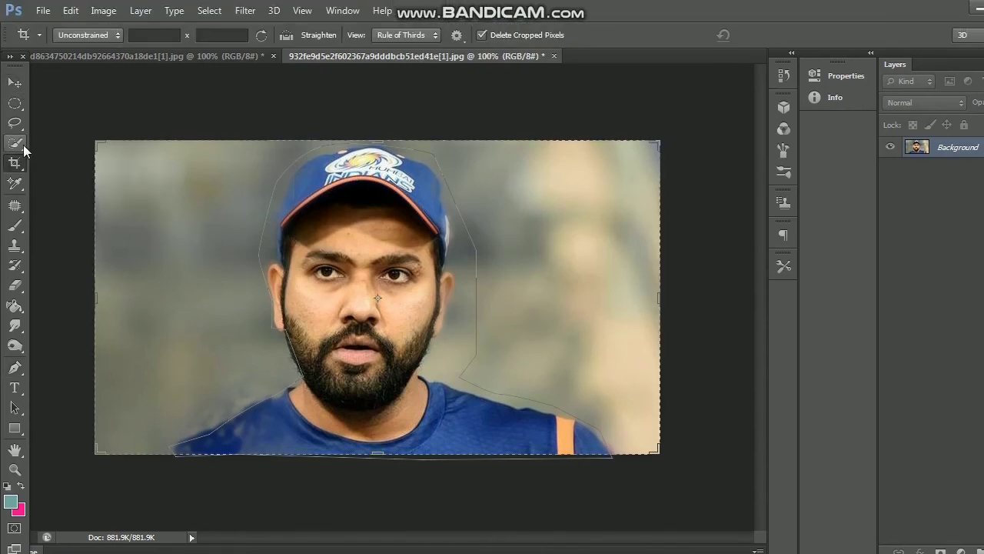
pyautogui.click(23, 144)
pyautogui.click(52, 140)
pyautogui.rightClick(159, 150)
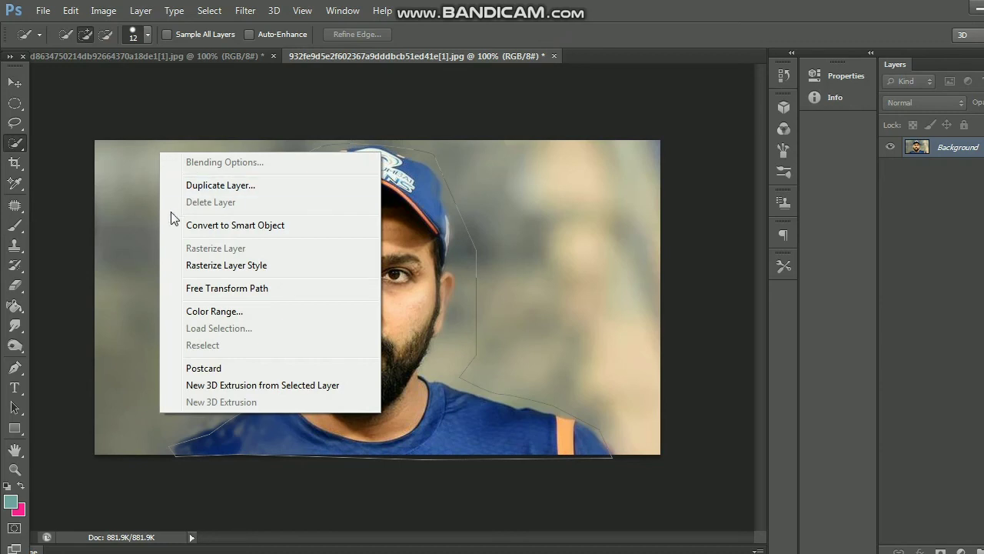
pyautogui.click(128, 252)
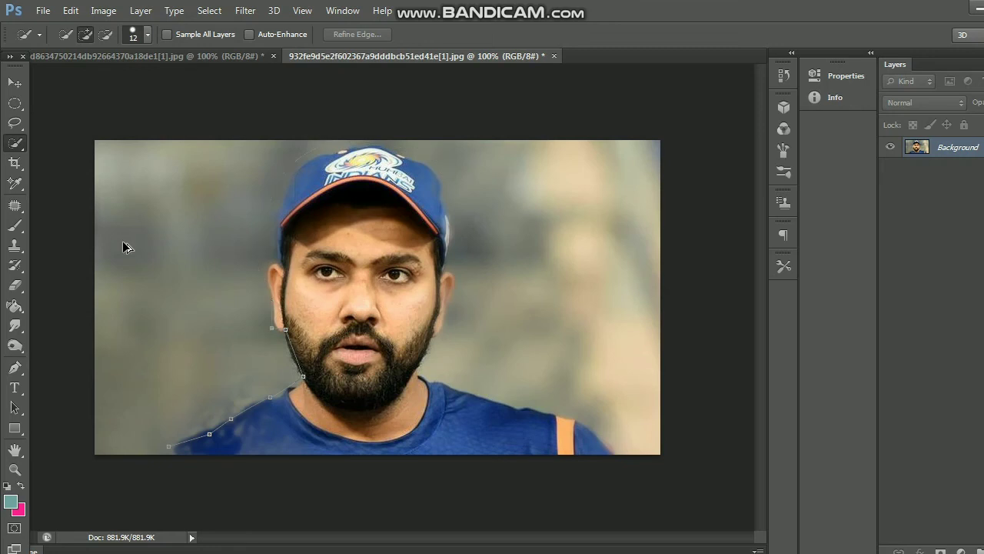
# Add a trial text layer reading 'sdjfskdfjsdkfjsdkfjsdkfjsdkf' and enlarge it across the lower photo
pyautogui.click(24, 83)
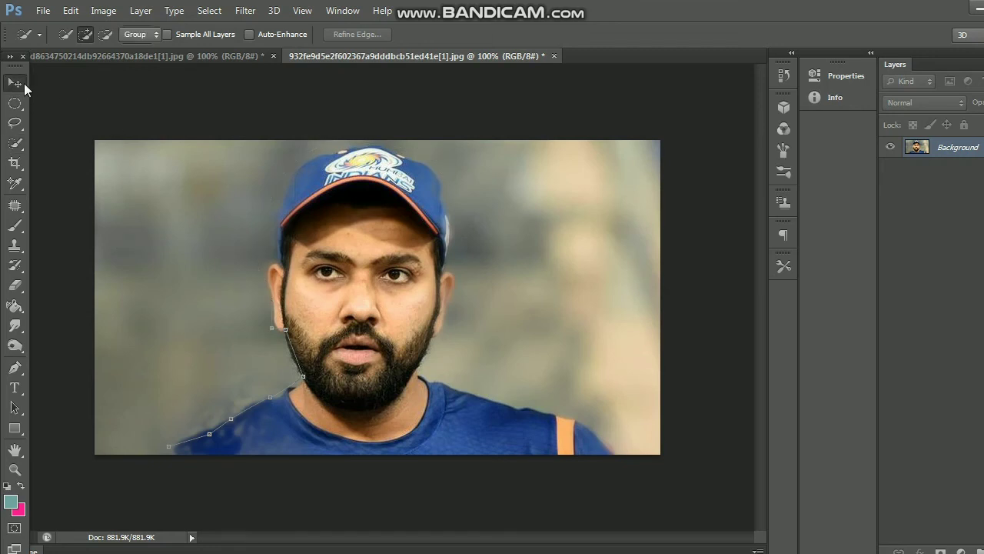
pyautogui.click(15, 387)
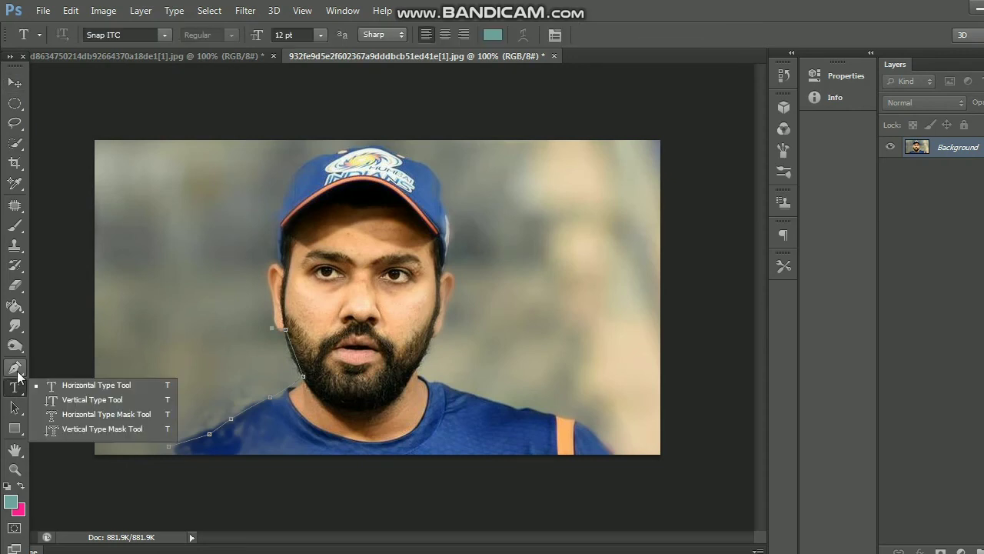
pyautogui.click(95, 387)
pyautogui.click(166, 341)
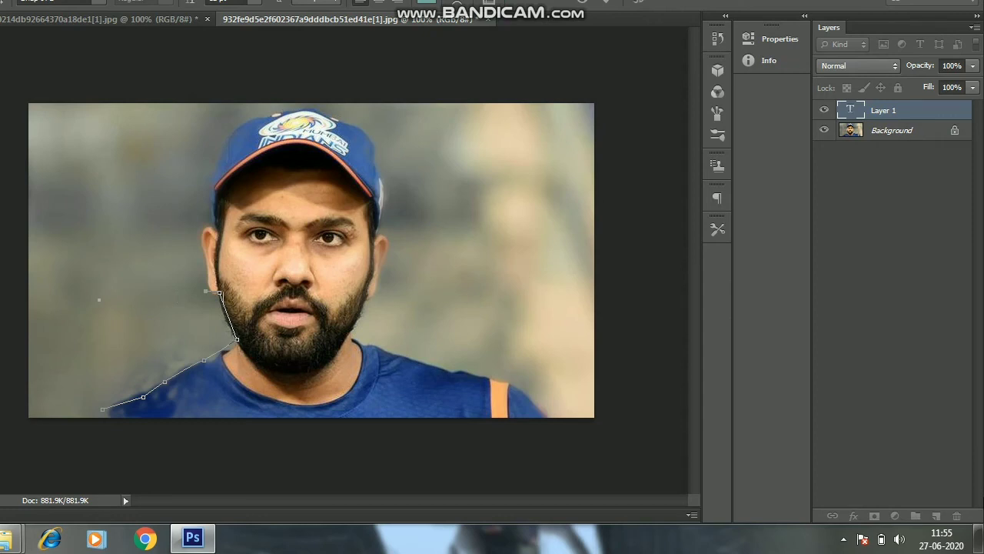
pyautogui.write('sdjfskdfjsdkfjsdkfjsdkfjsdkf')
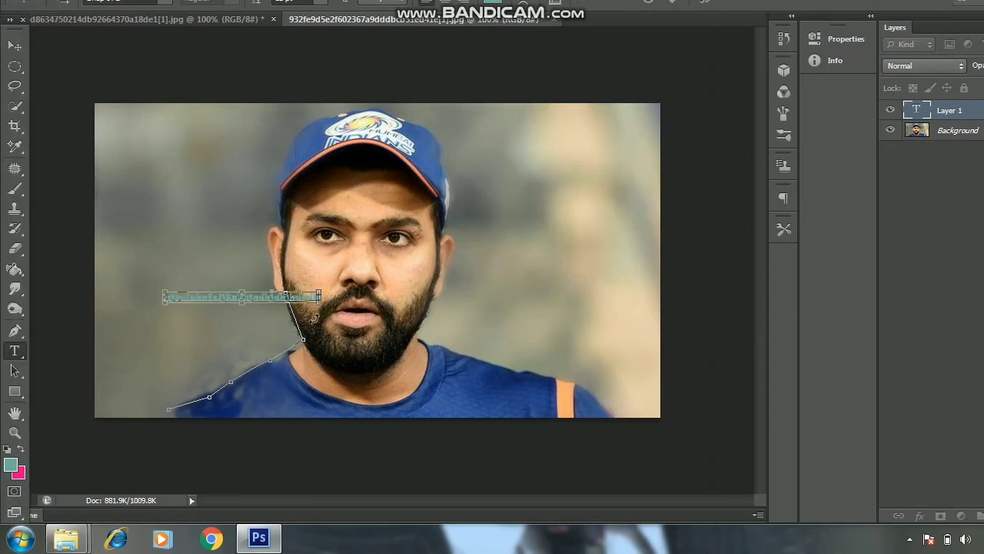
pyautogui.moveTo(321, 306); pyautogui.dragTo(631, 396)
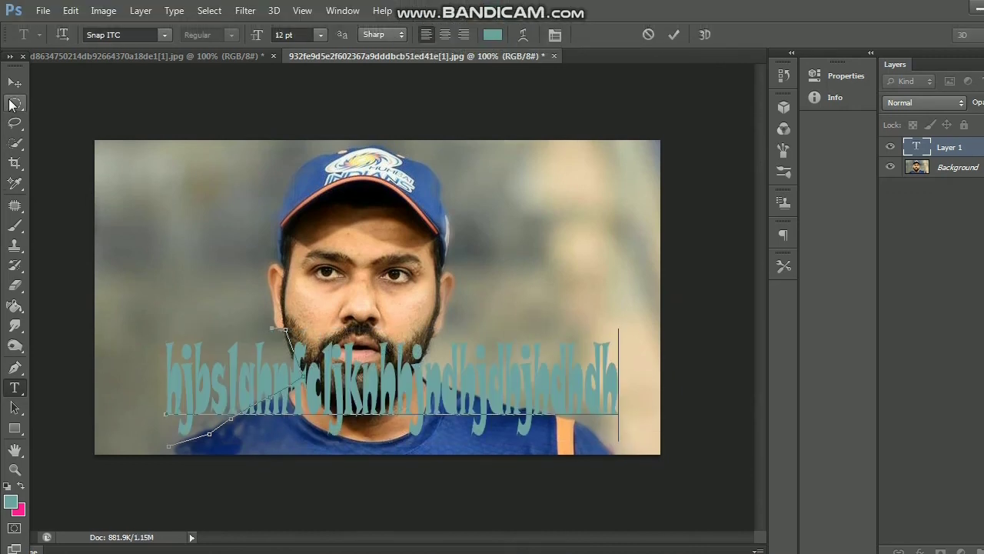
pyautogui.click(14, 82)
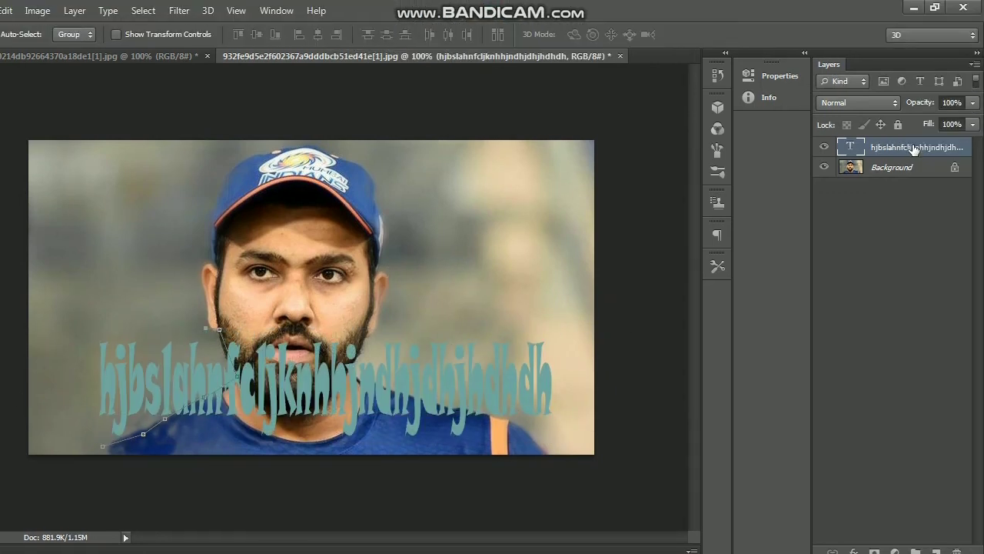
# Delete the text layer from the Layers panel and confirm the deletion
pyautogui.rightClick(913, 148)
pyautogui.click(651, 123)
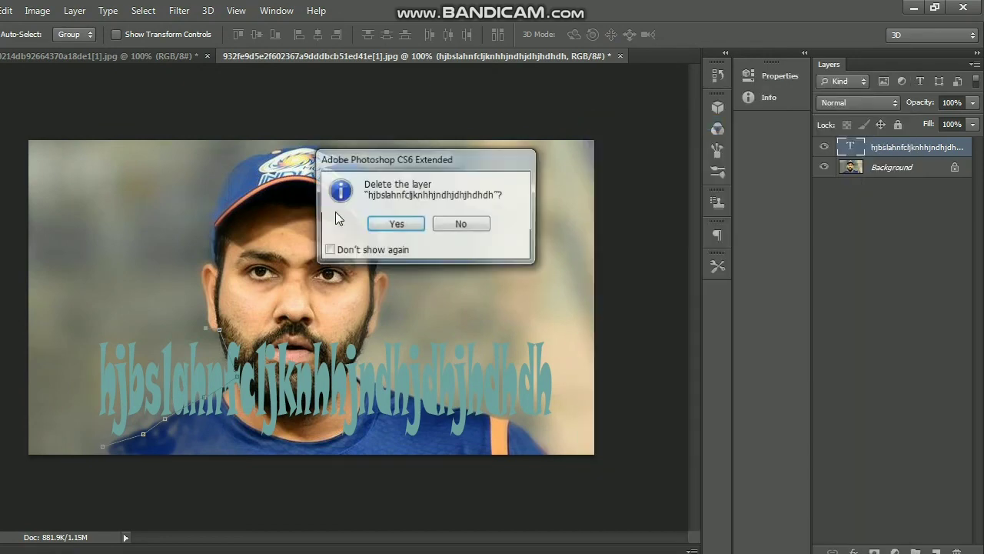
pyautogui.click(404, 223)
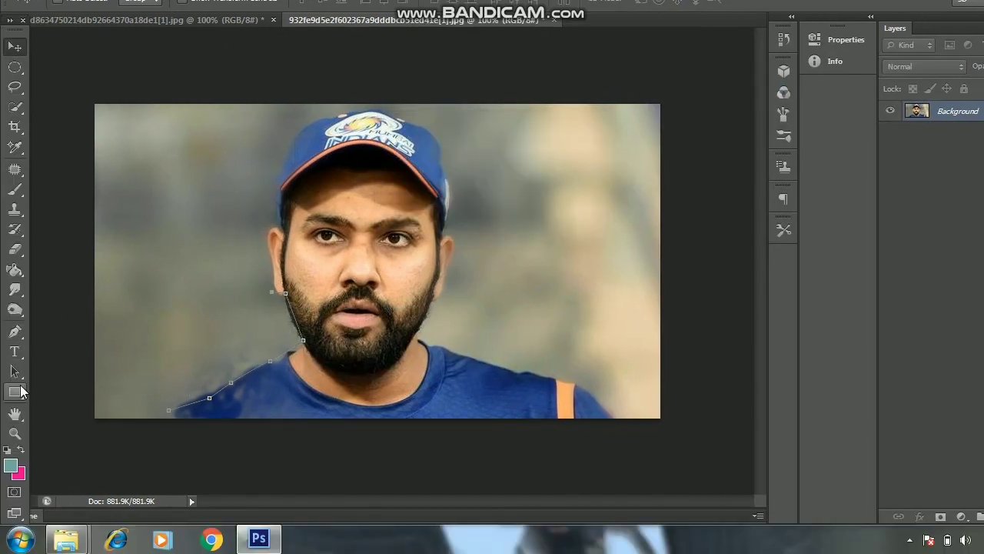
pyautogui.rightClick(16, 394)
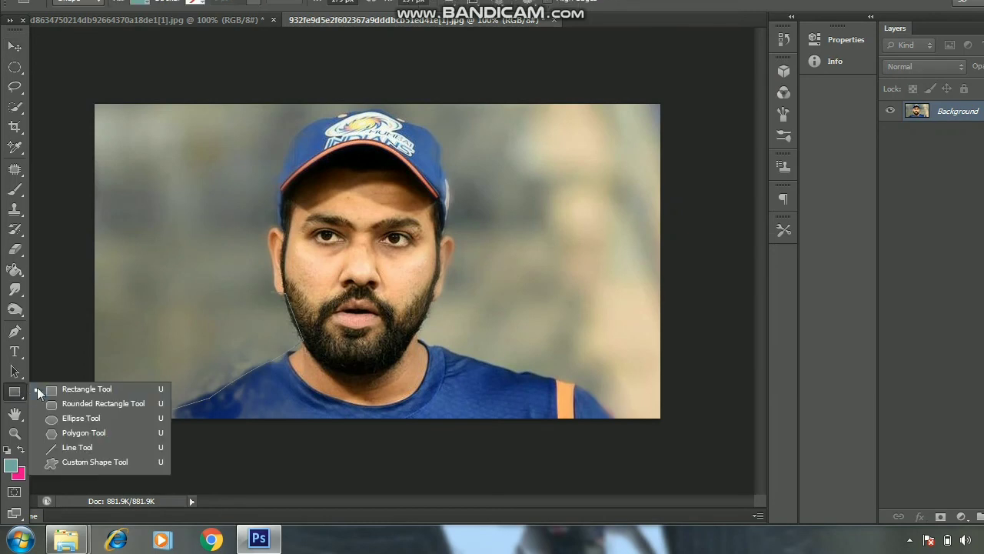
pyautogui.click(88, 389)
pyautogui.moveTo(131, 249); pyautogui.dragTo(274, 368)
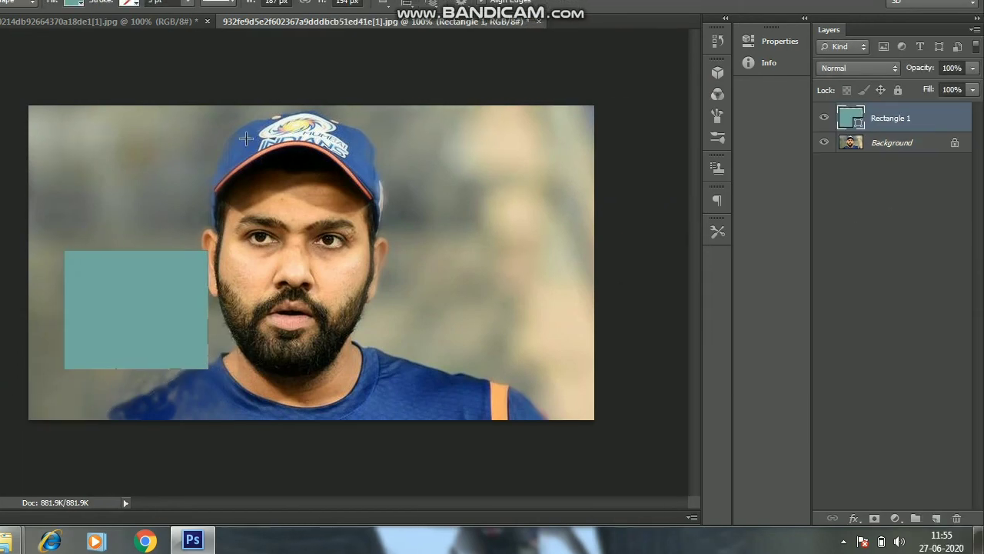
pyautogui.moveTo(180, 144); pyautogui.dragTo(585, 276)
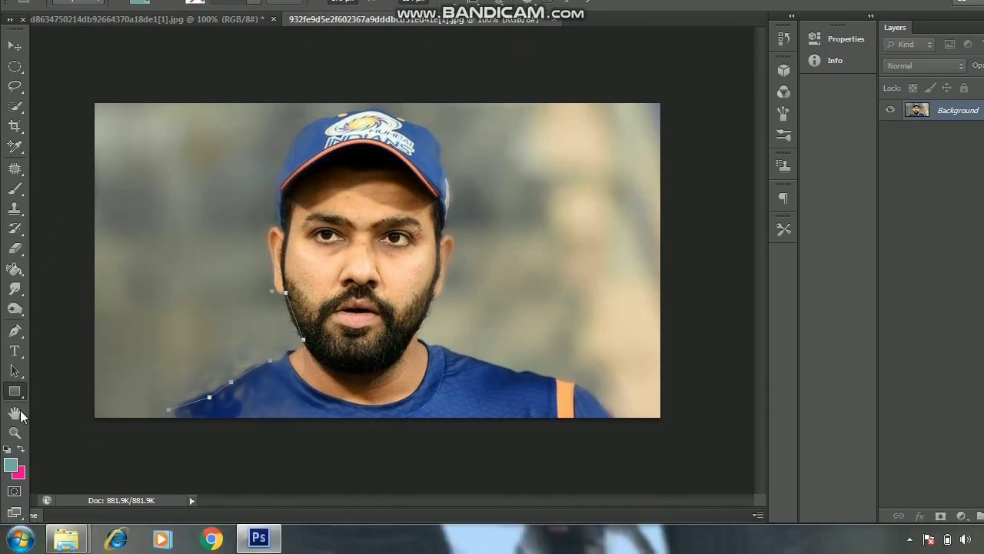
pyautogui.rightClick(20, 414)
pyautogui.click(73, 408)
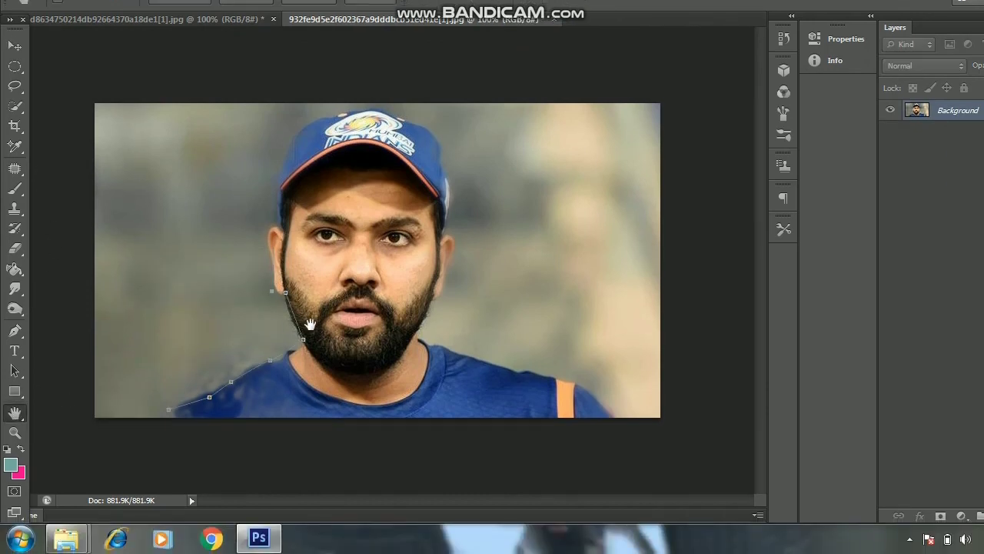
pyautogui.click(14, 433)
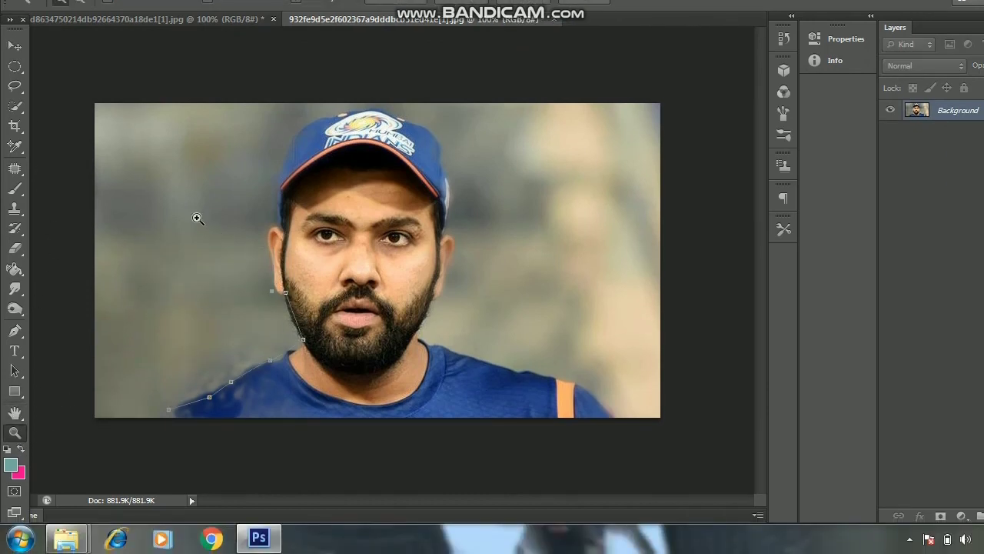
pyautogui.moveTo(197, 219); pyautogui.dragTo(252, 327)
pyautogui.moveTo(282, 189)
pyautogui.mouseDown()
pyautogui.moveTo(566, 285)
pyautogui.moveTo(152, 213)
pyautogui.mouseUp()
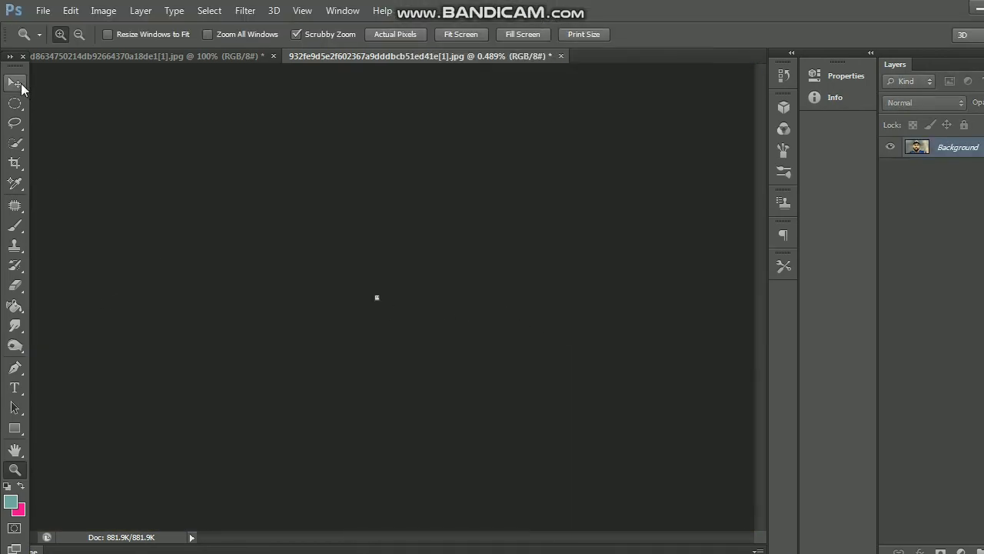
pyautogui.click(17, 81)
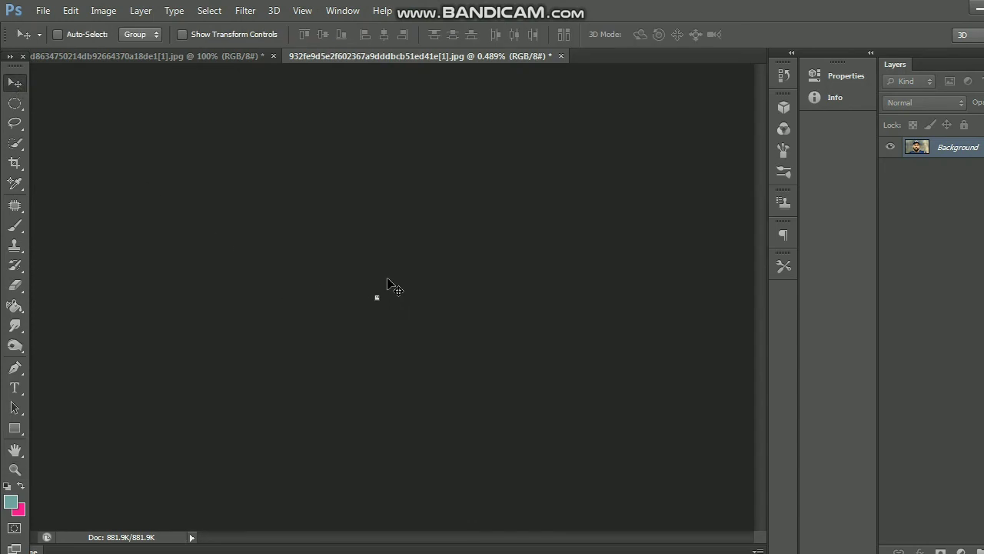
pyautogui.hotkey('ctrl', 't')
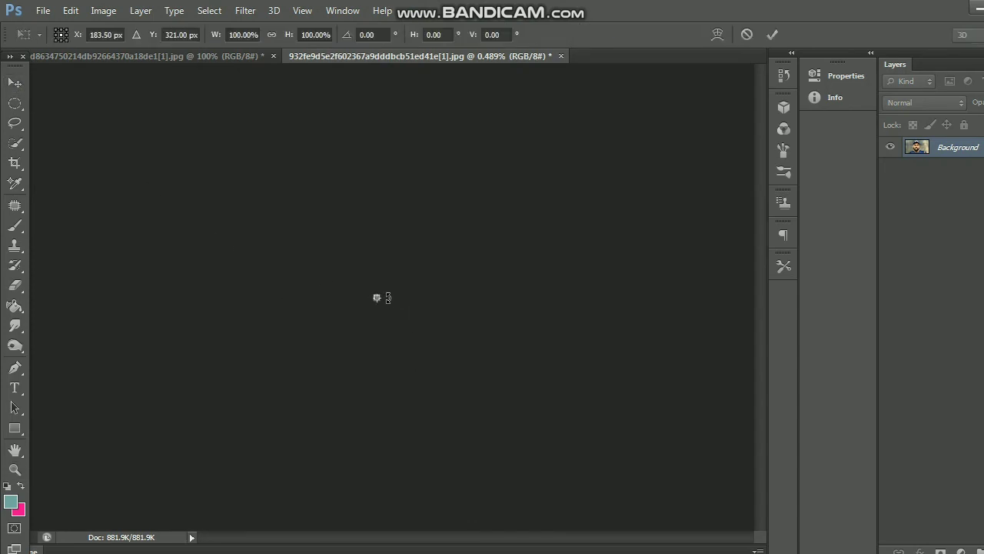
pyautogui.moveTo(377, 300); pyautogui.dragTo(652, 528)
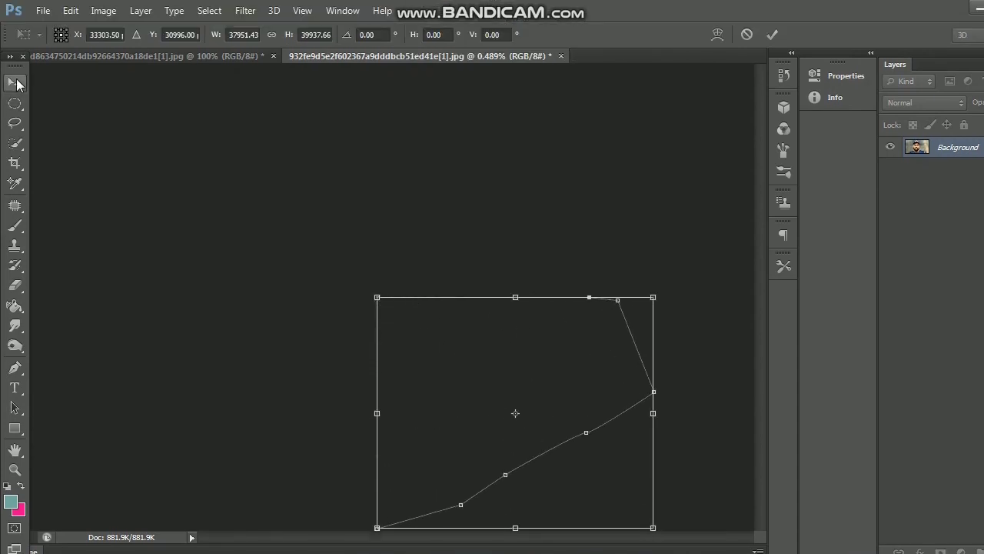
pyautogui.click(14, 82)
pyautogui.click(470, 226)
pyautogui.moveTo(543, 337); pyautogui.dragTo(341, 265)
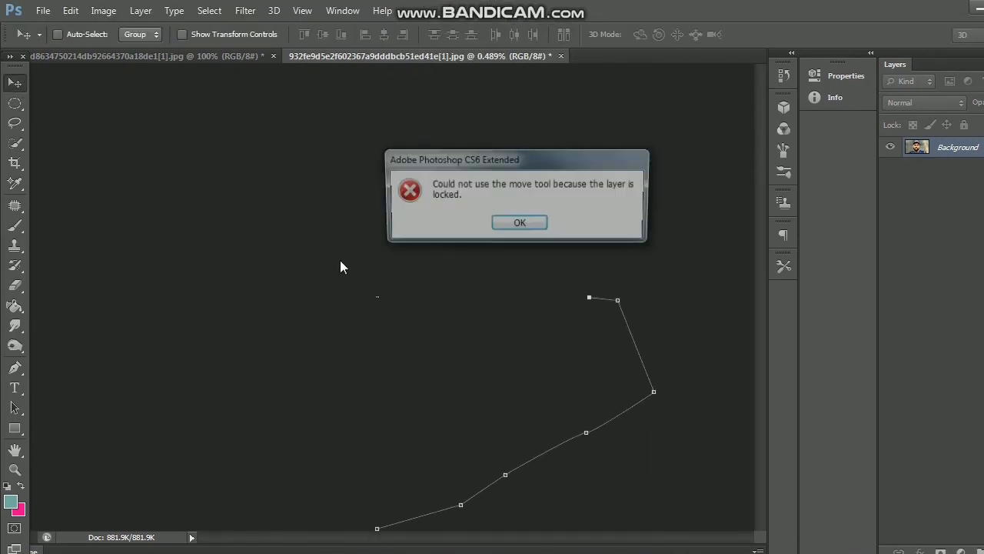
pyautogui.click(545, 227)
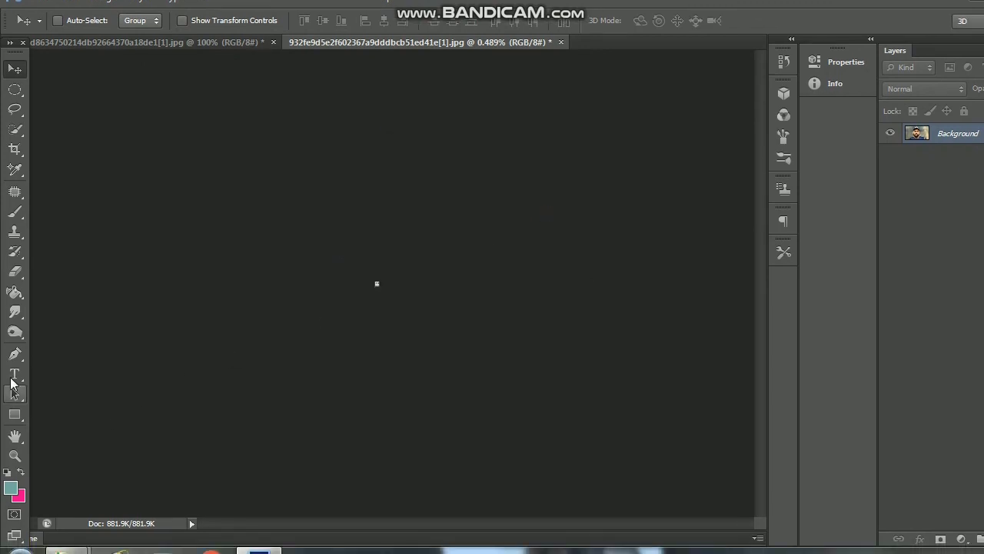
pyautogui.click(15, 431)
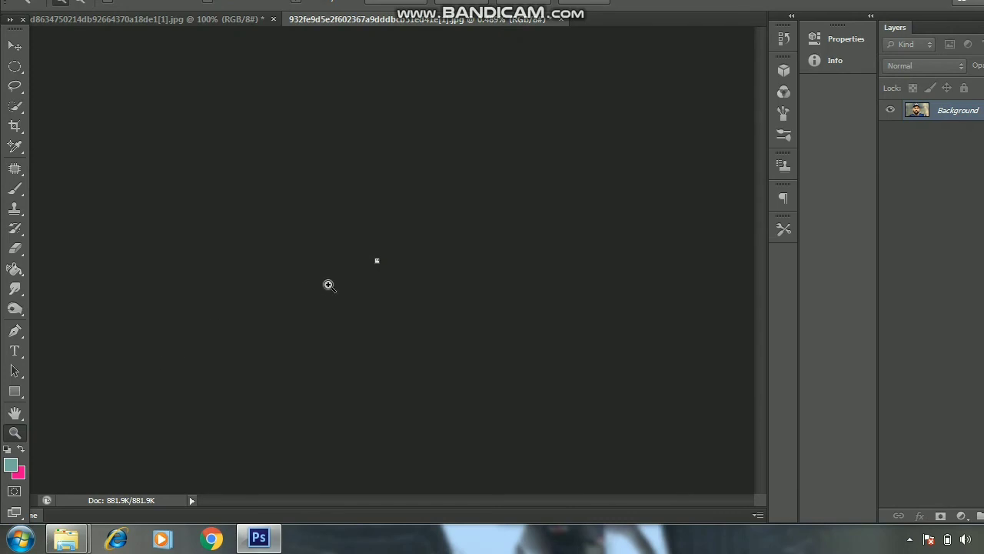
pyautogui.click(355, 265)
pyautogui.click(381, 266)
pyautogui.moveTo(376, 259)
pyautogui.mouseDown()
pyautogui.moveTo(505, 369)
pyautogui.moveTo(669, 483)
pyautogui.moveTo(577, 435)
pyautogui.moveTo(648, 457)
pyautogui.mouseUp()
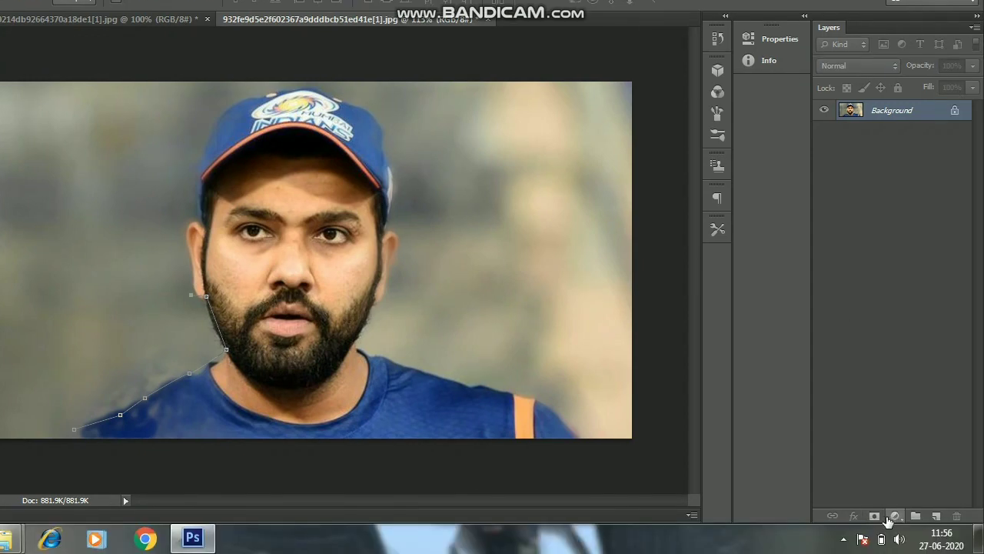
# Unlock the photo as Layer 0, undo the vector mask, and set its blend mode to Darken
pyautogui.click(874, 516)
pyautogui.click(873, 517)
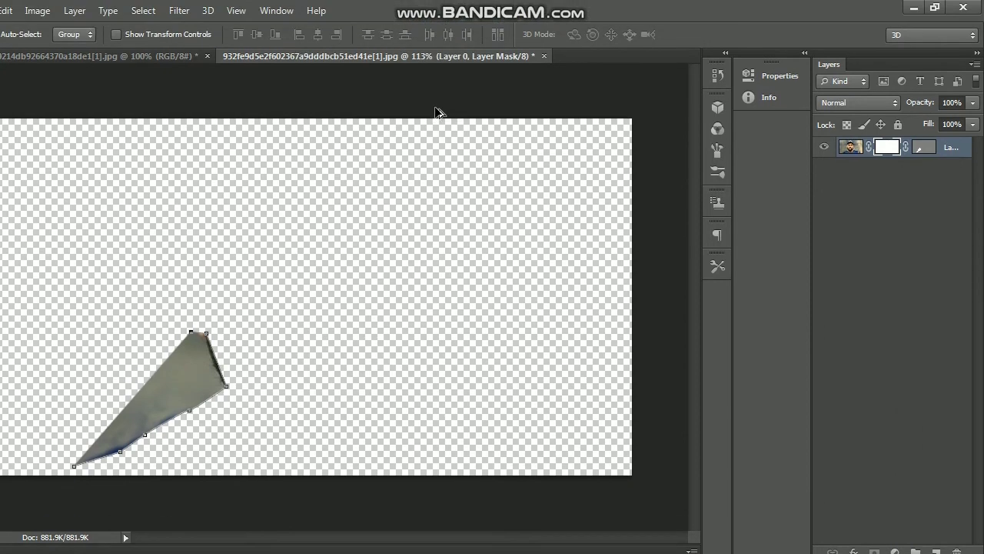
pyautogui.hotkey('ctrl', 'z')
pyautogui.hotkey('ctrl', 'z')
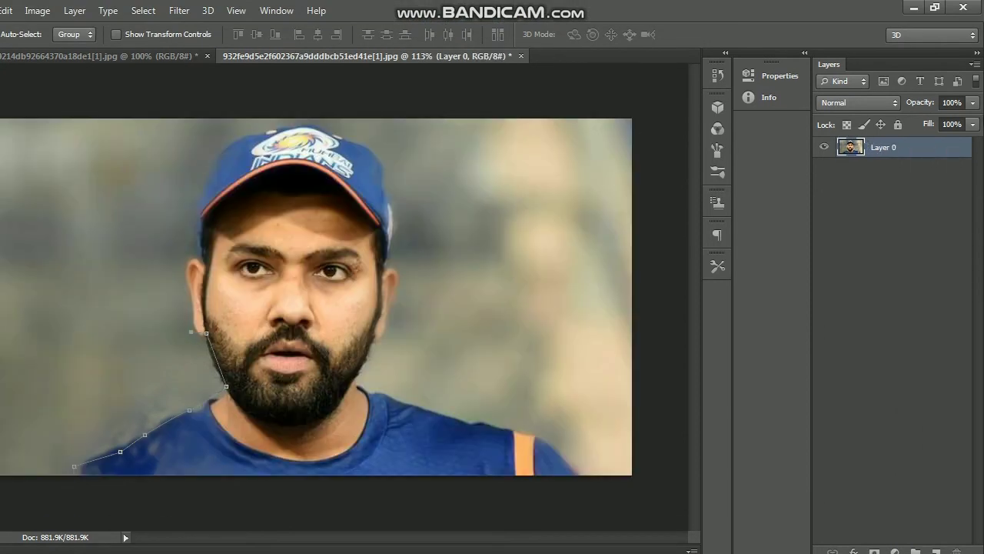
pyautogui.click(860, 104)
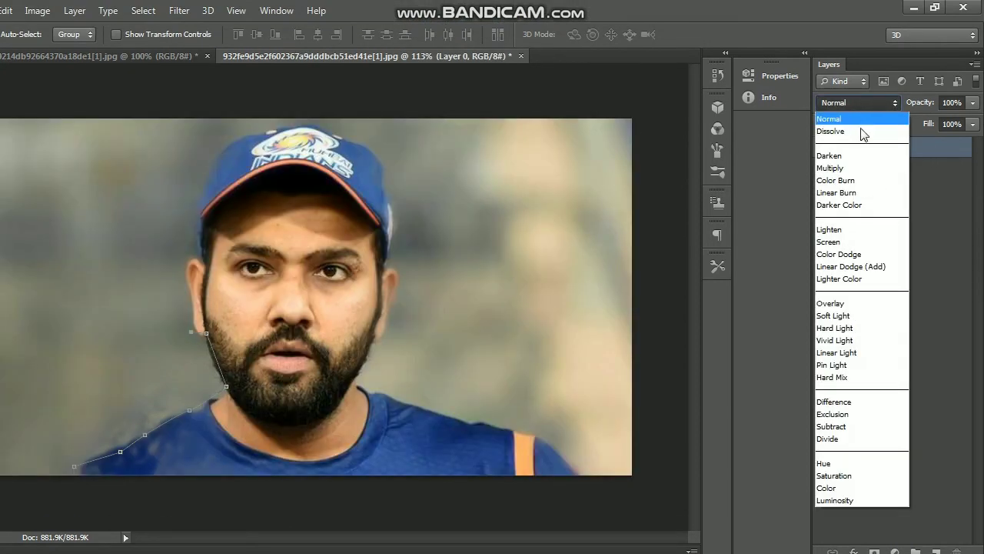
pyautogui.click(851, 242)
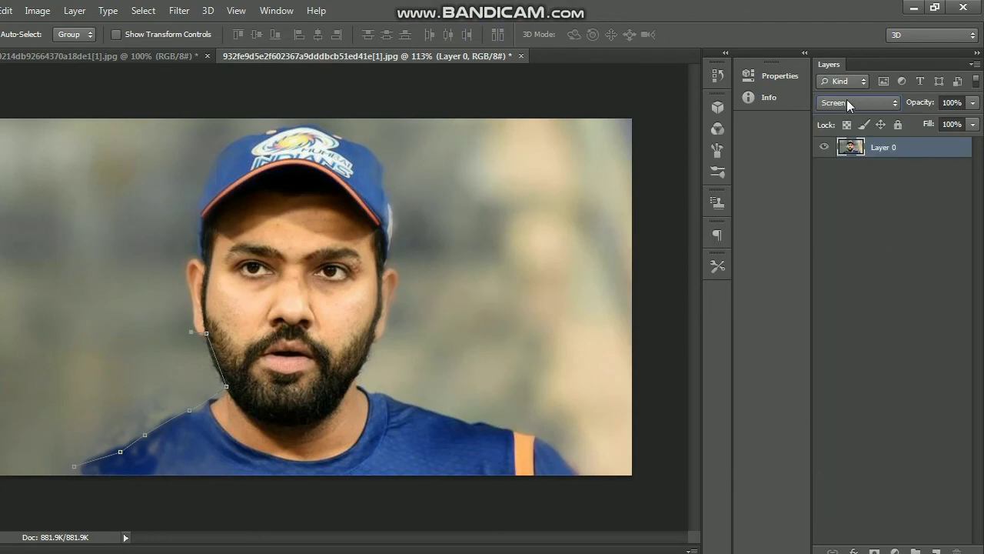
pyautogui.click(850, 105)
pyautogui.click(844, 154)
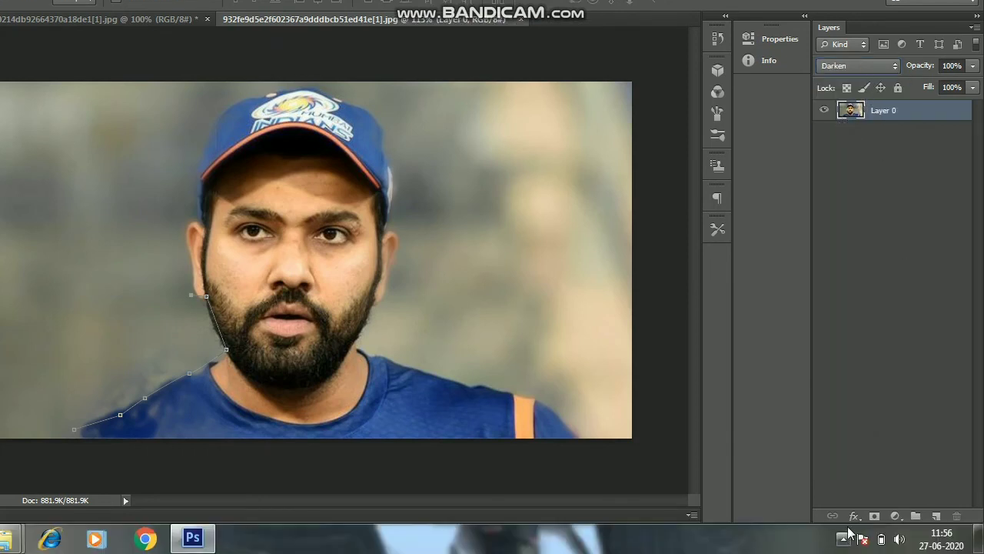
# Preview Contour, Gradient Overlay, Color Overlay and Inner Shadow layer styles, then cancel them
pyautogui.click(854, 514)
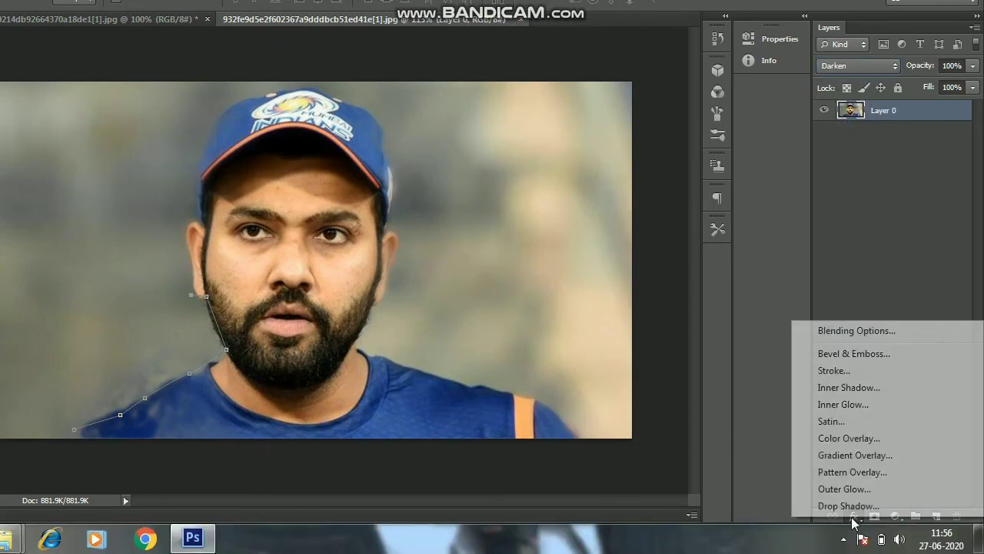
pyautogui.click(835, 371)
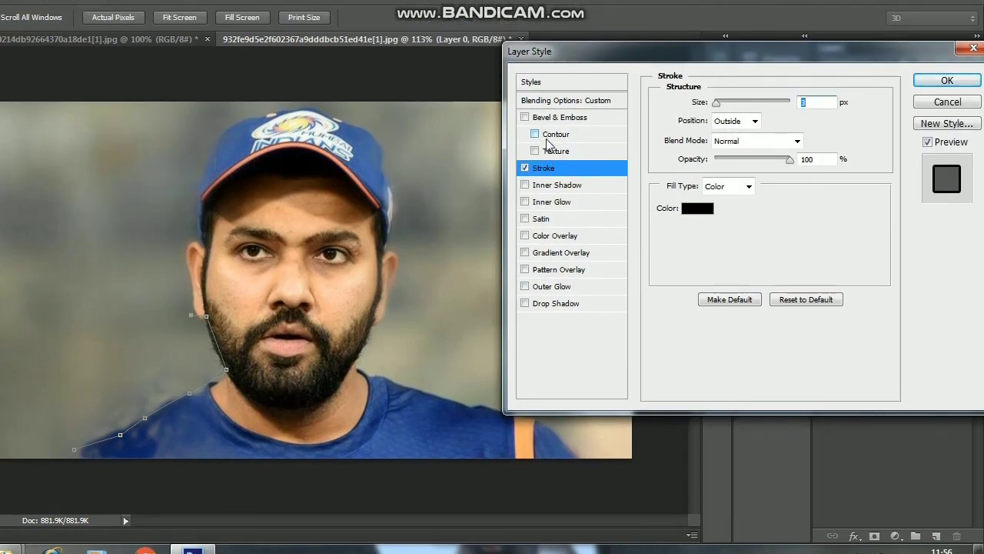
pyautogui.click(540, 116)
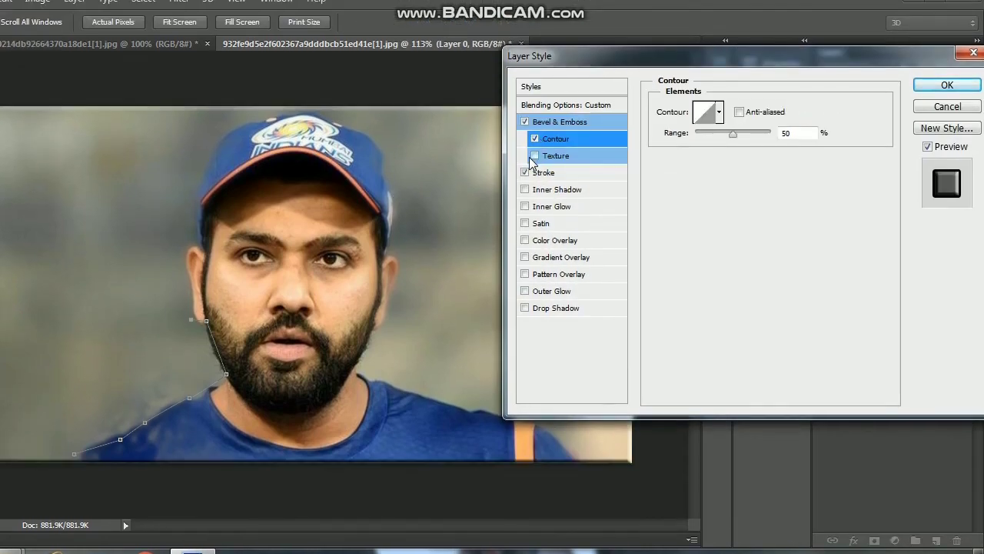
pyautogui.click(524, 257)
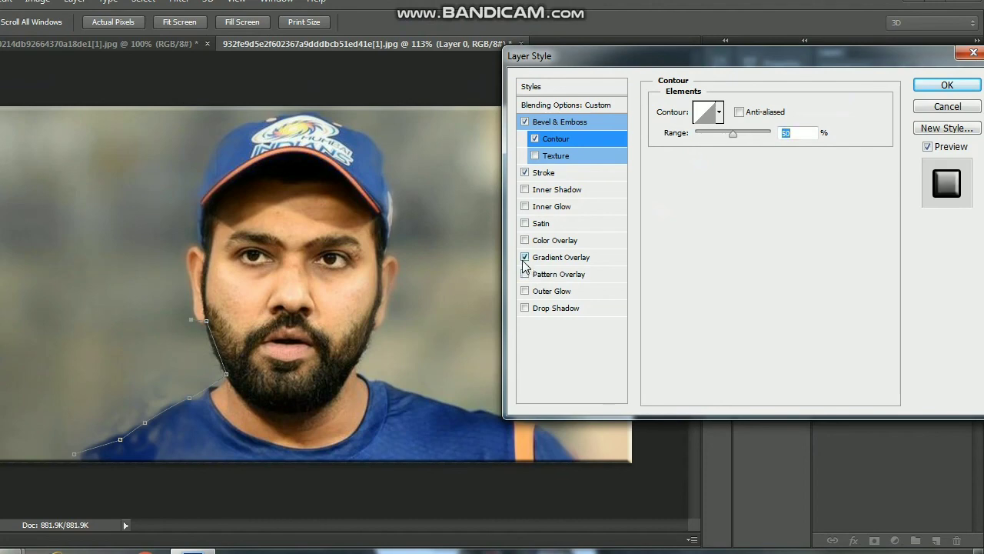
pyautogui.click(524, 240)
pyautogui.click(524, 189)
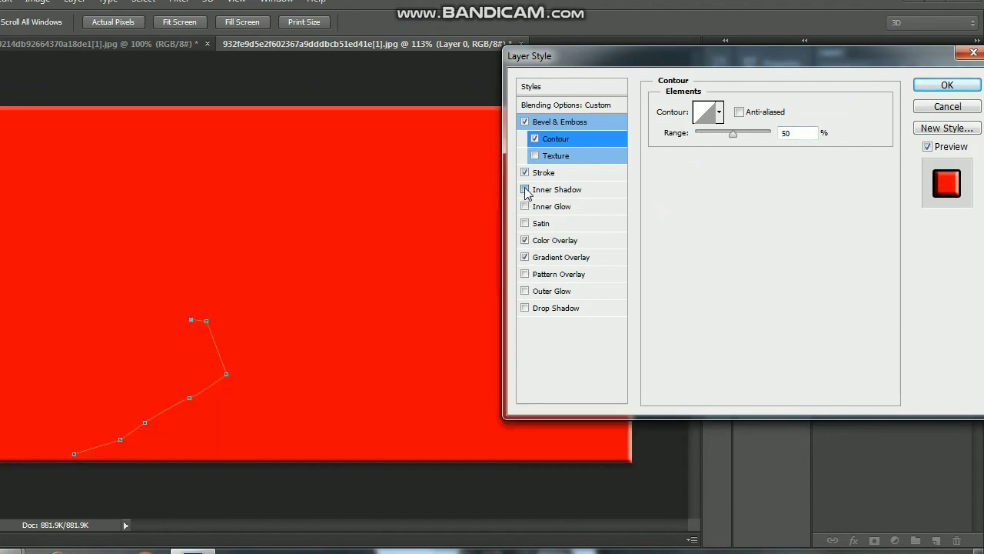
pyautogui.click(926, 121)
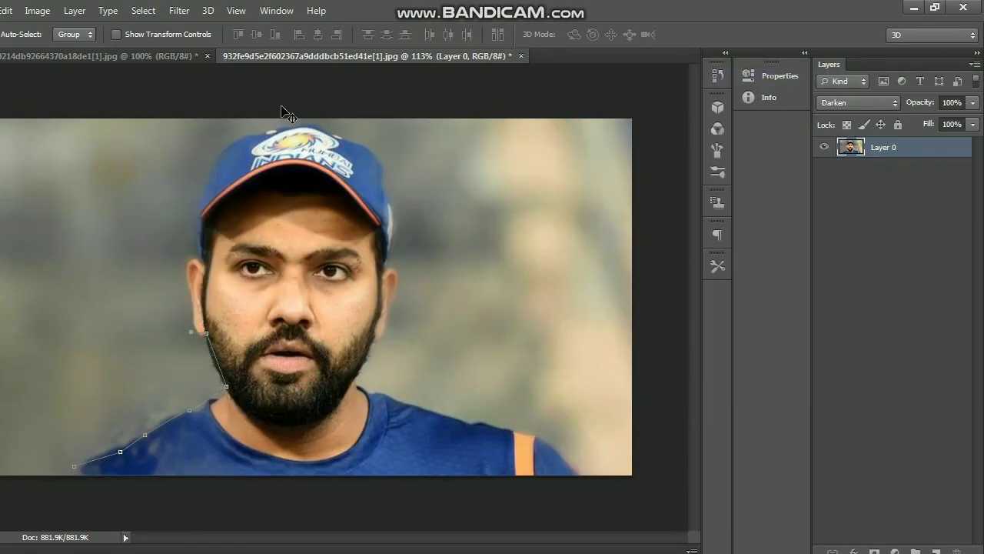
# Set the portrait view to 100% zoom and bring up Bandicam's controls from the system tray
pyautogui.hotkey('ctrl', '-')
pyautogui.hotkey('ctrl', '-')
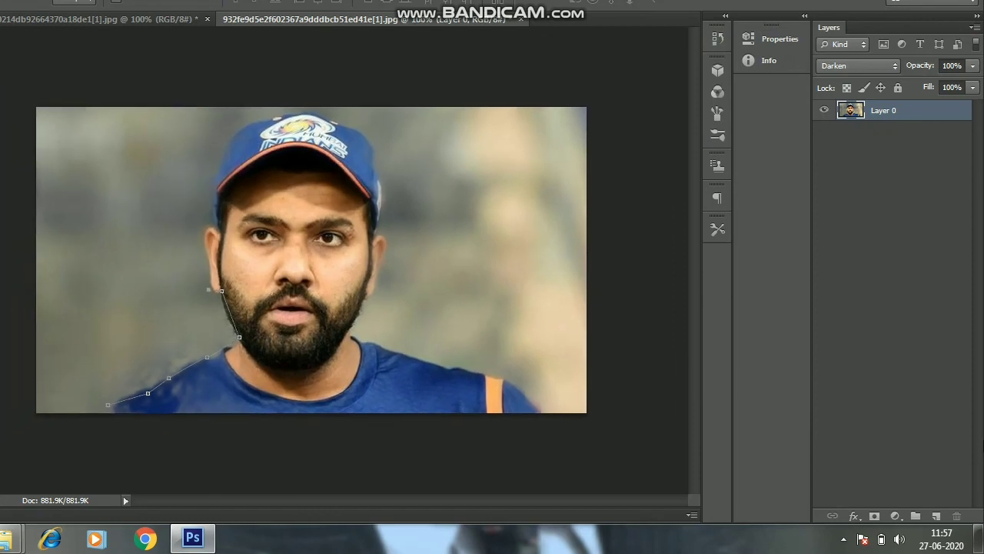
pyautogui.hotkey('ctrl', '+')
pyautogui.hotkey('ctrl', '+')
pyautogui.hotkey('ctrl', '-')
pyautogui.hotkey('ctrl', '-')
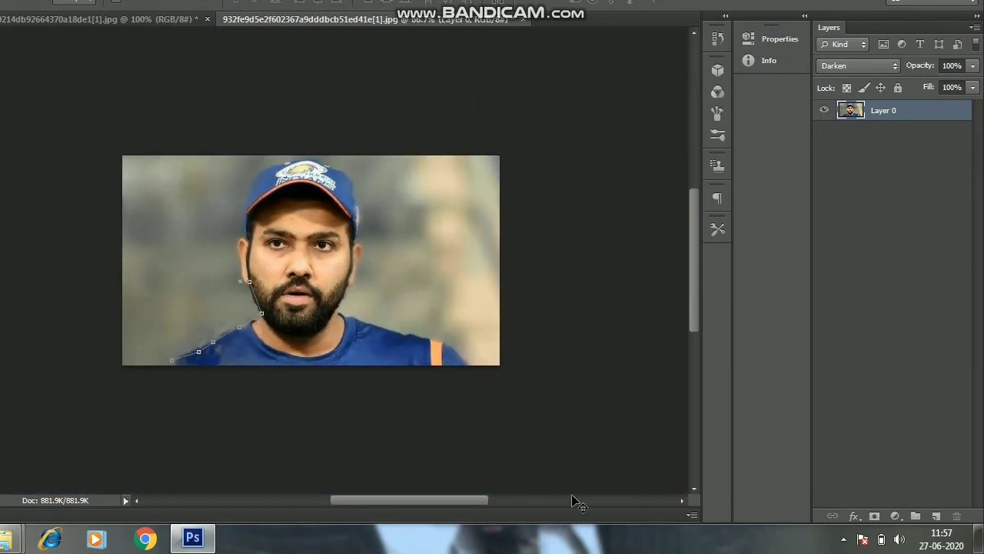
pyautogui.hotkey('ctrl', '+')
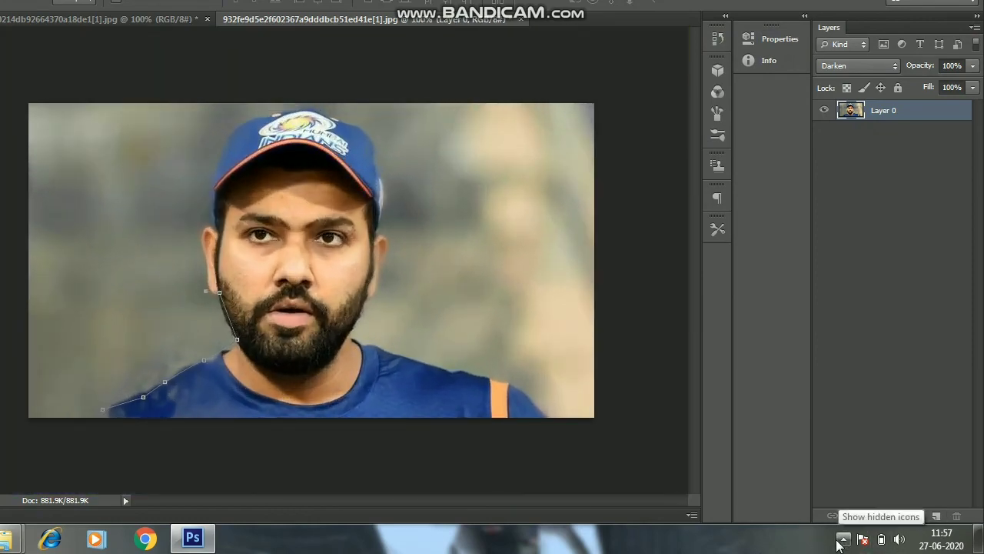
pyautogui.click(842, 539)
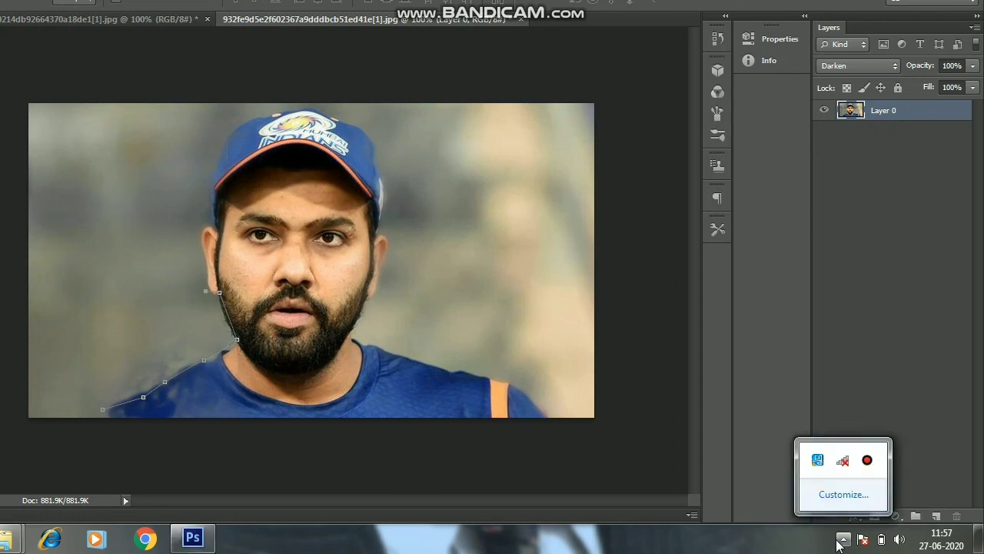
pyautogui.click(866, 461)
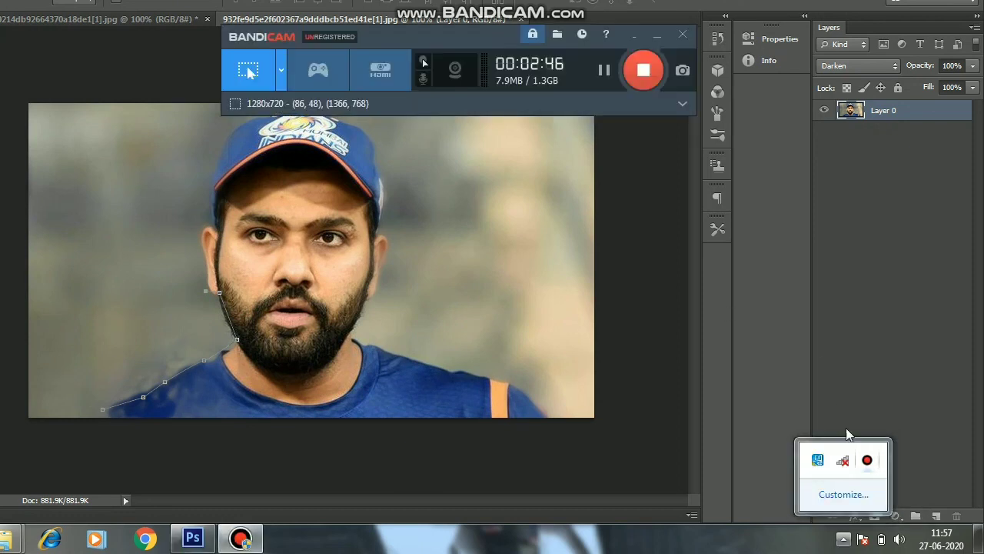